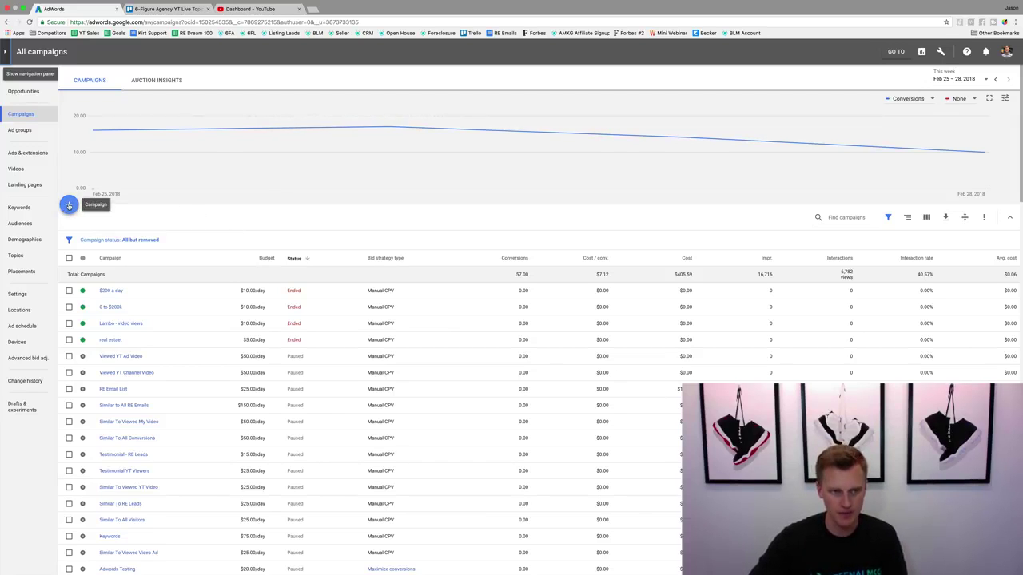
# Start a new campaign of the Video type.
pyautogui.click(69, 206)
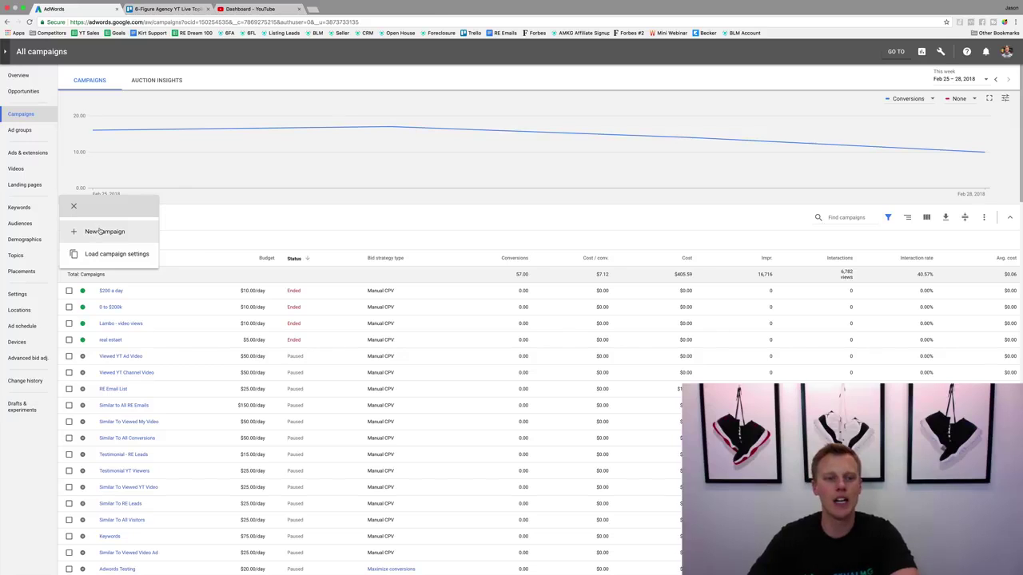
pyautogui.click(100, 231)
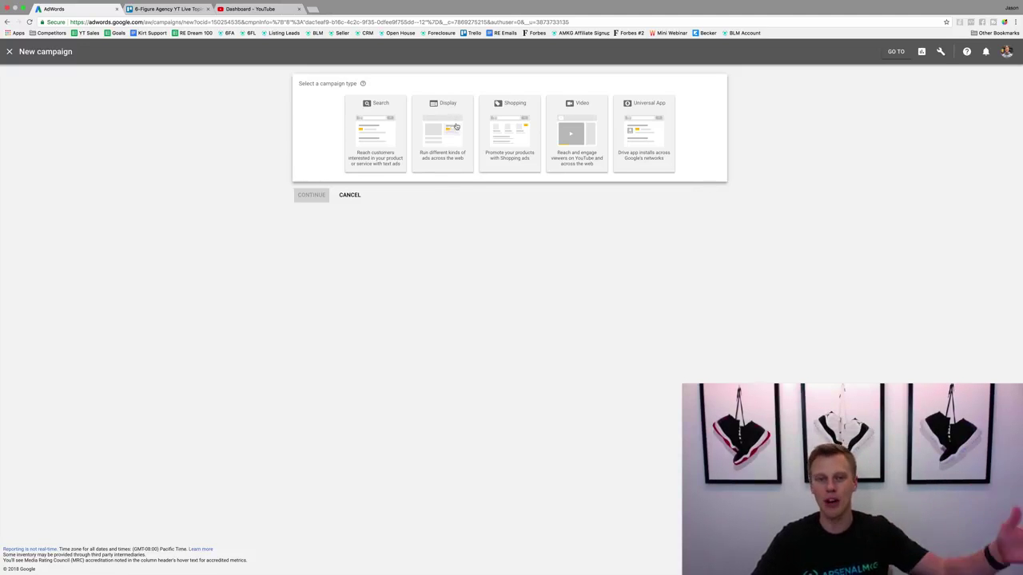
pyautogui.click(573, 118)
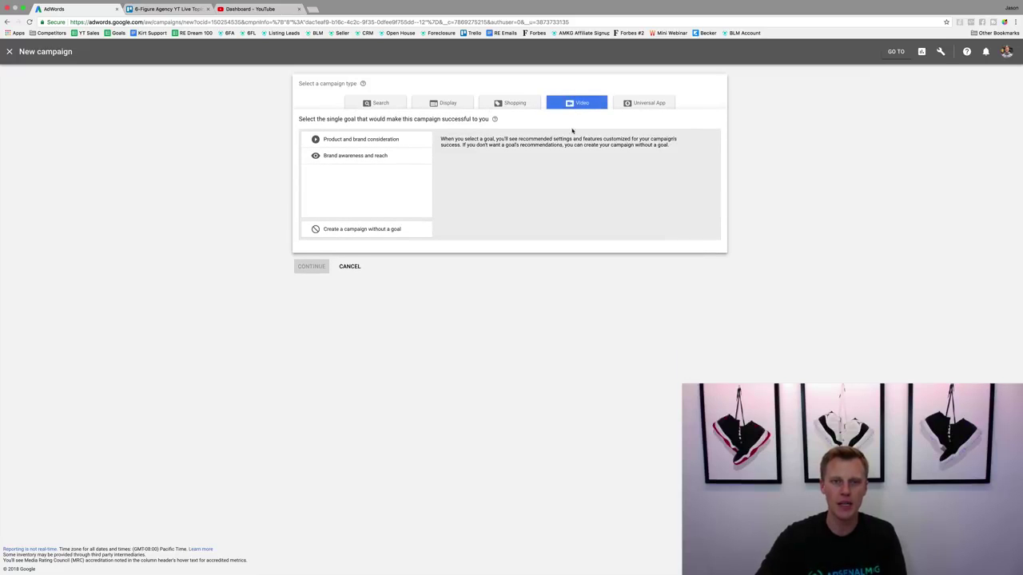
# Choose the Product and brand consideration goal with the Standard consideration subtype and continue to the campaign settings.
pyautogui.click(358, 155)
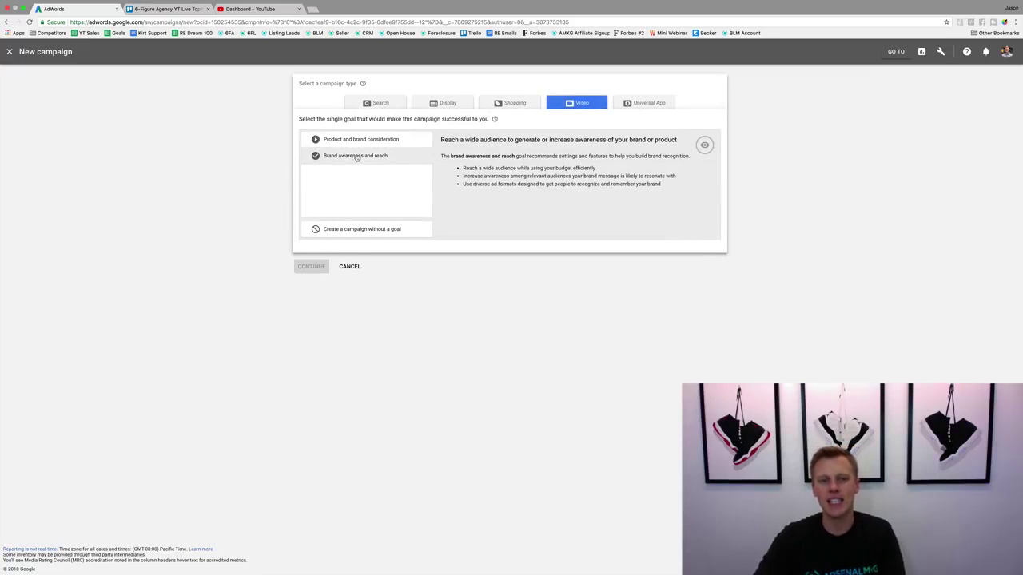
pyautogui.click(352, 141)
pyautogui.click(353, 155)
pyautogui.click(351, 141)
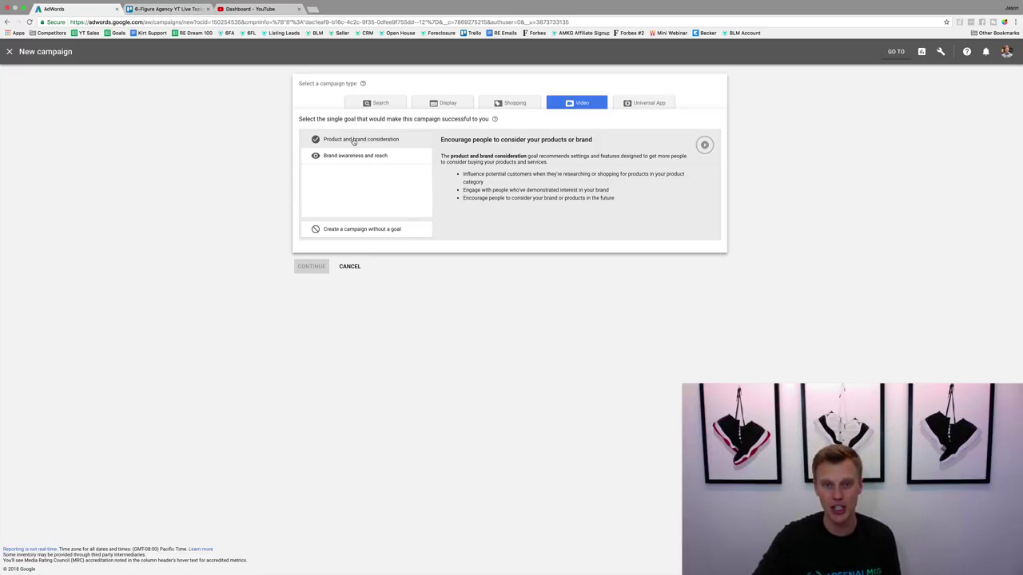
pyautogui.click(349, 158)
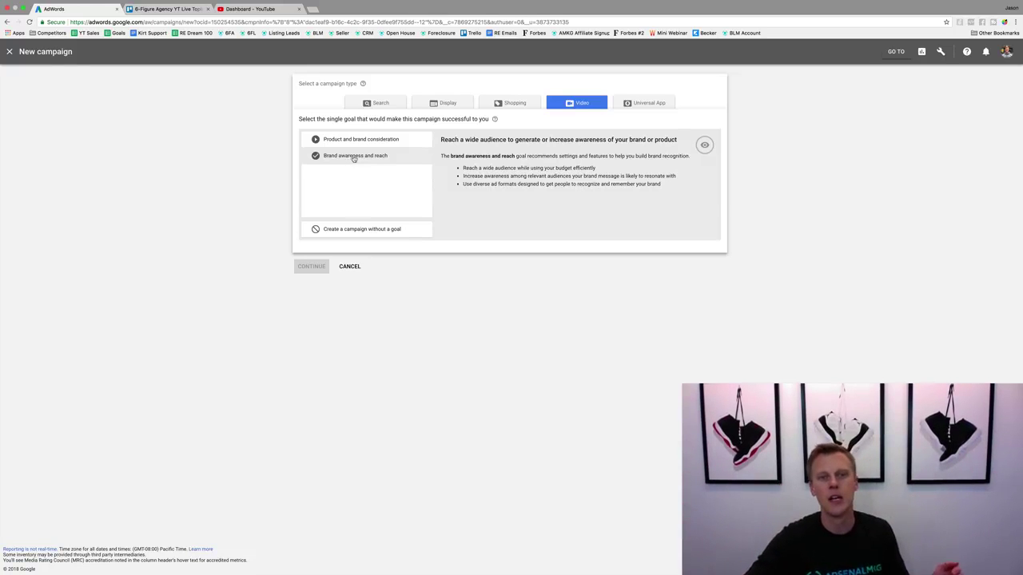
pyautogui.click(353, 141)
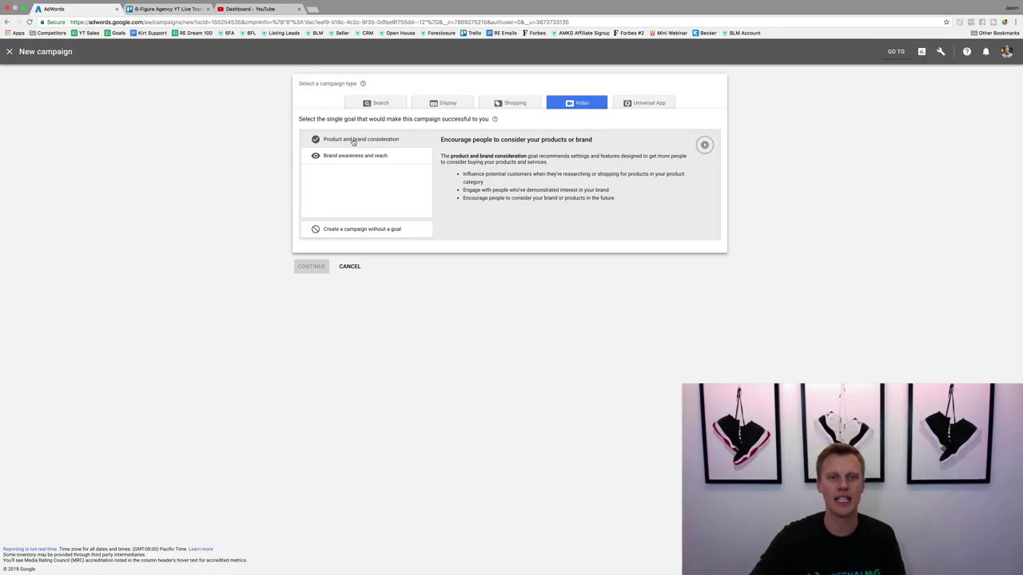
pyautogui.click(352, 141)
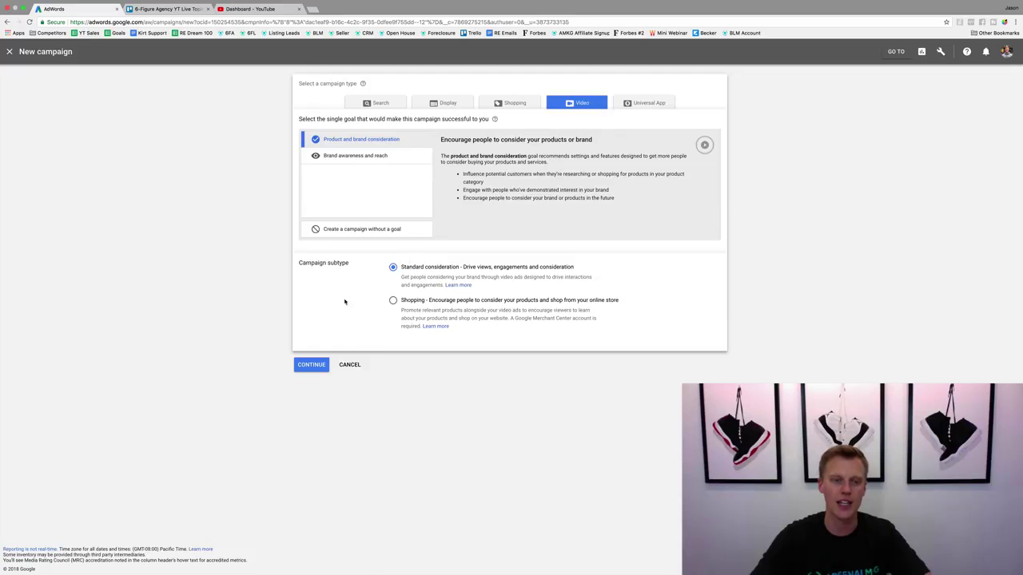
pyautogui.click(311, 364)
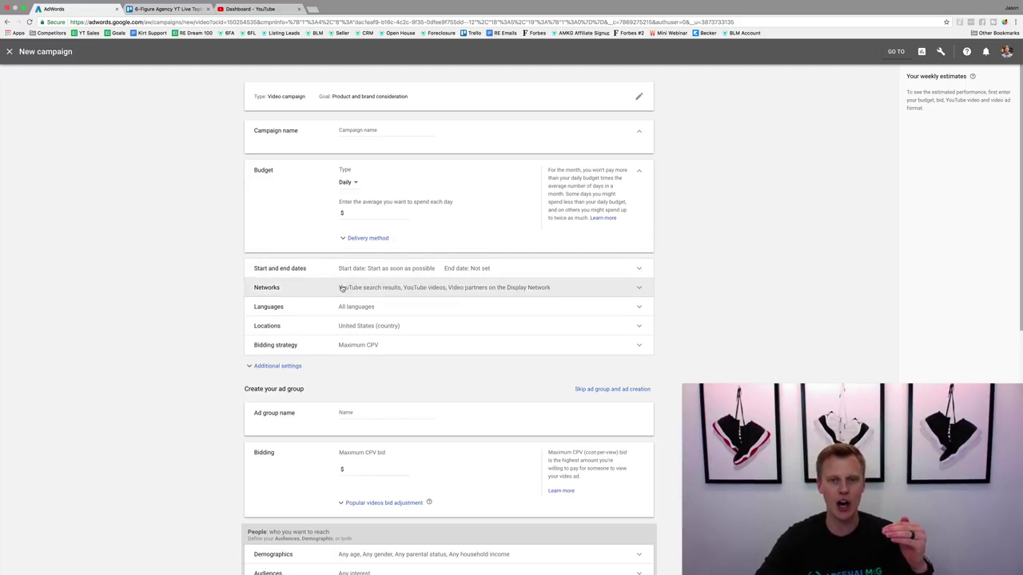
# Show the additional campaign settings and name the campaign "Test Campaign".
pyautogui.click(284, 366)
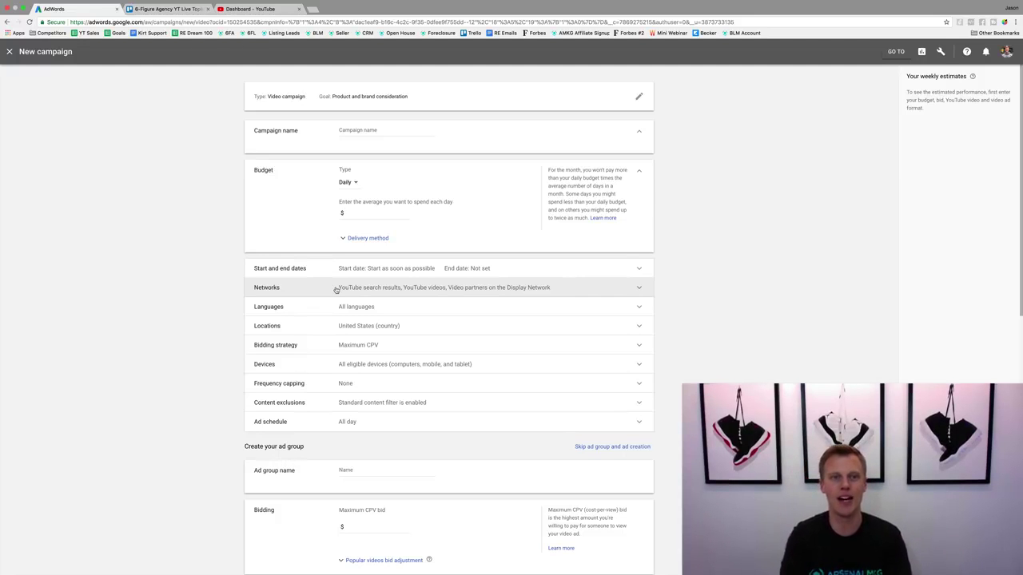
pyautogui.click(375, 135)
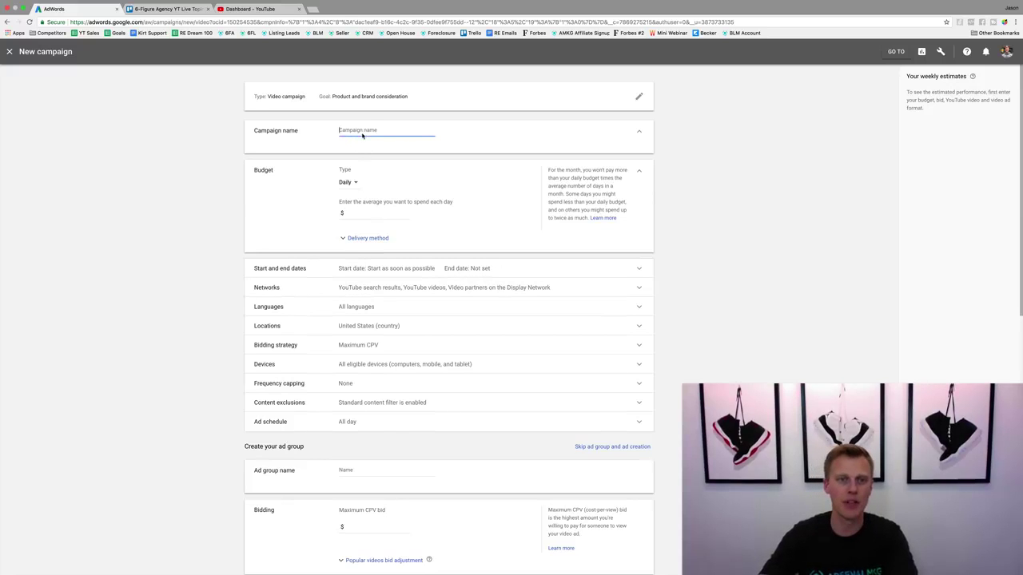
pyautogui.write('Test Campaign')
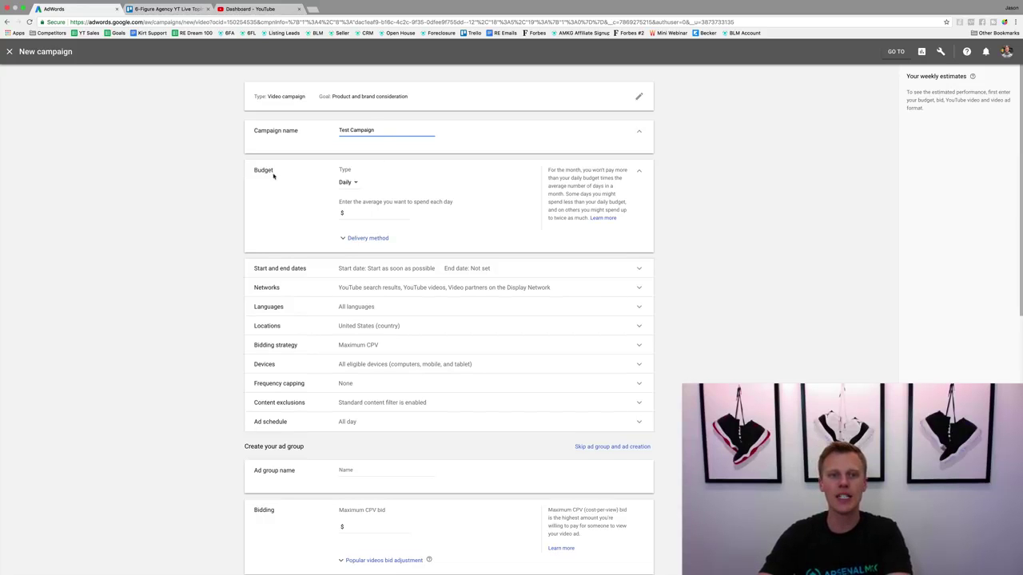
# Set a daily budget of $20 with the Standard delivery method.
pyautogui.click(361, 217)
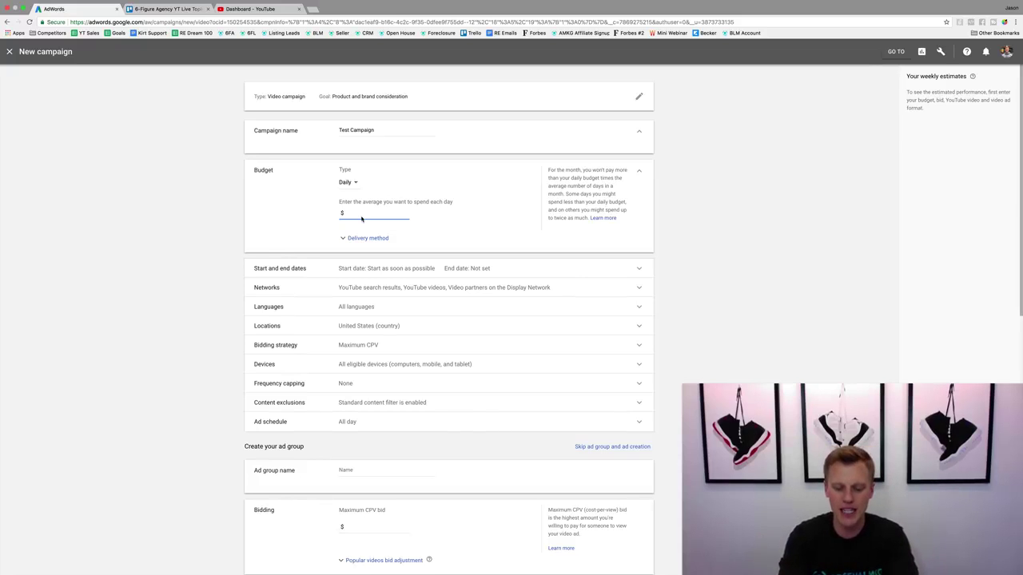
pyautogui.write('20')
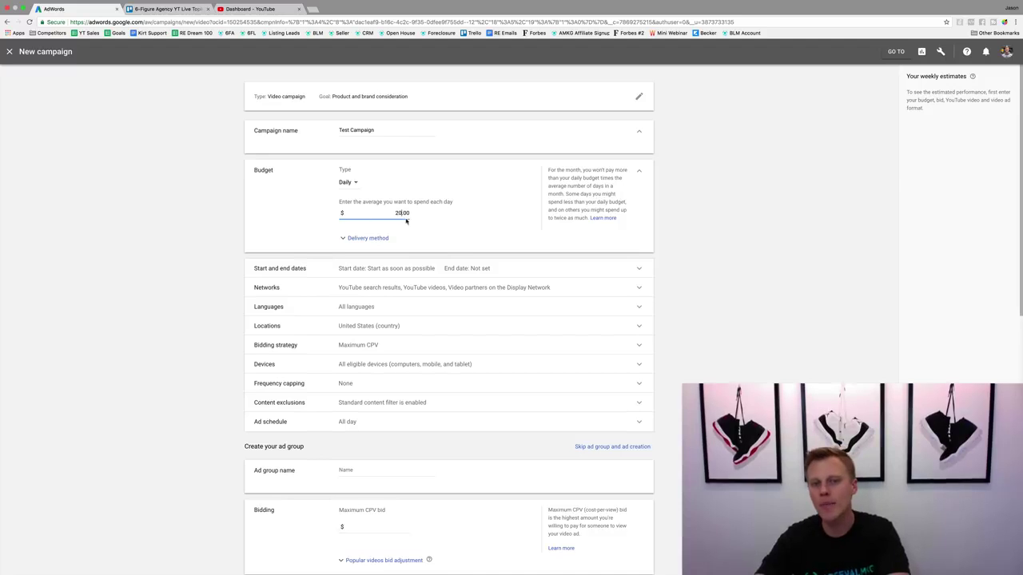
pyautogui.click(486, 225)
pyautogui.click(348, 183)
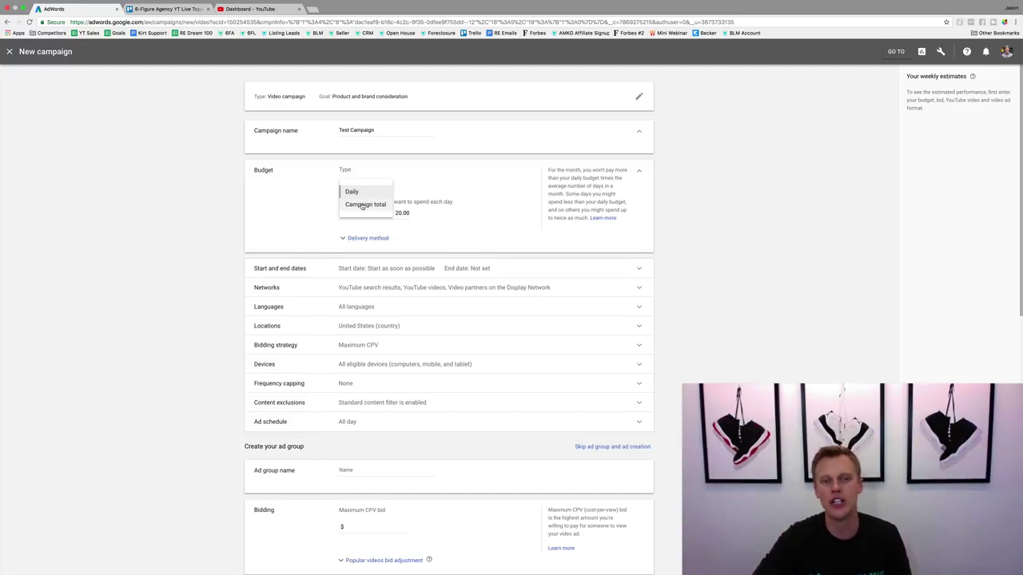
pyautogui.click(352, 193)
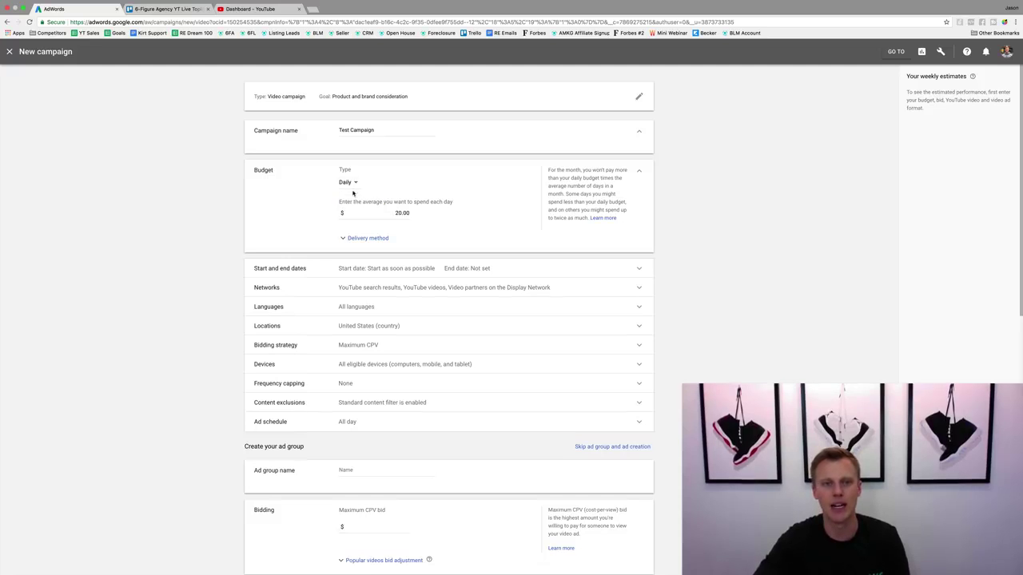
pyautogui.click(362, 238)
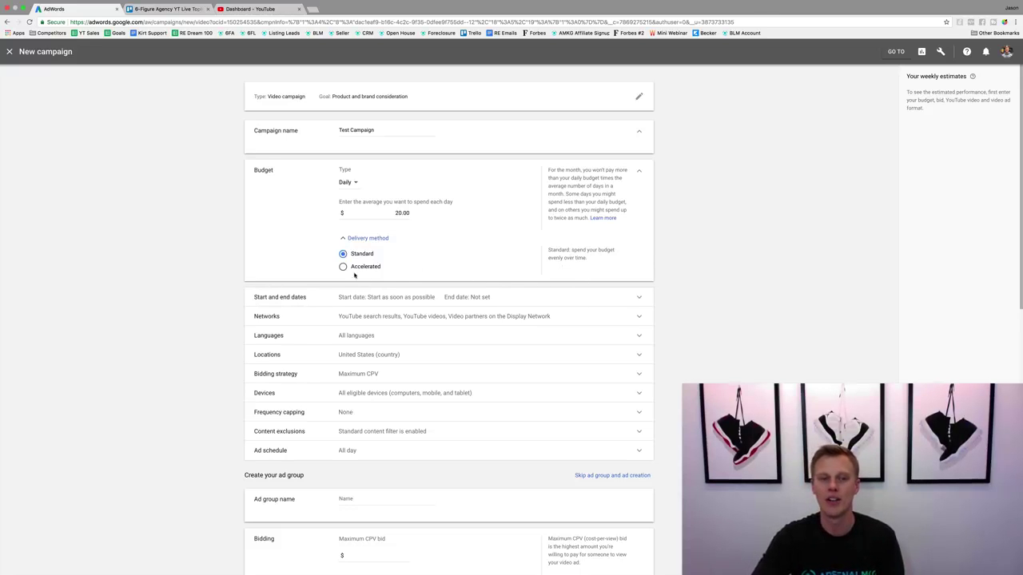
pyautogui.click(342, 268)
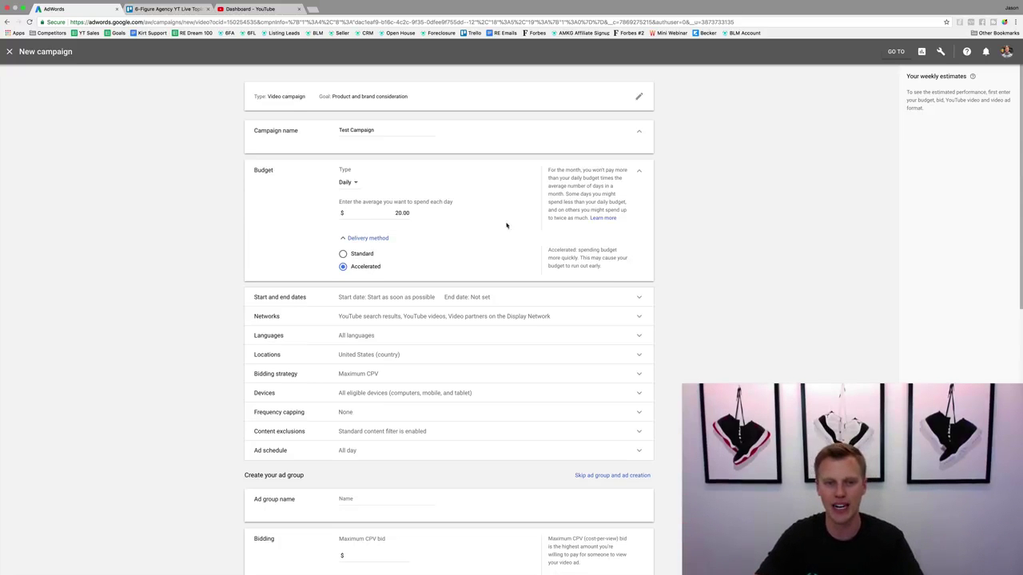
pyautogui.click(346, 254)
# Try a specific start date, and set the start back to as soon as ads are approved.
pyautogui.click(355, 297)
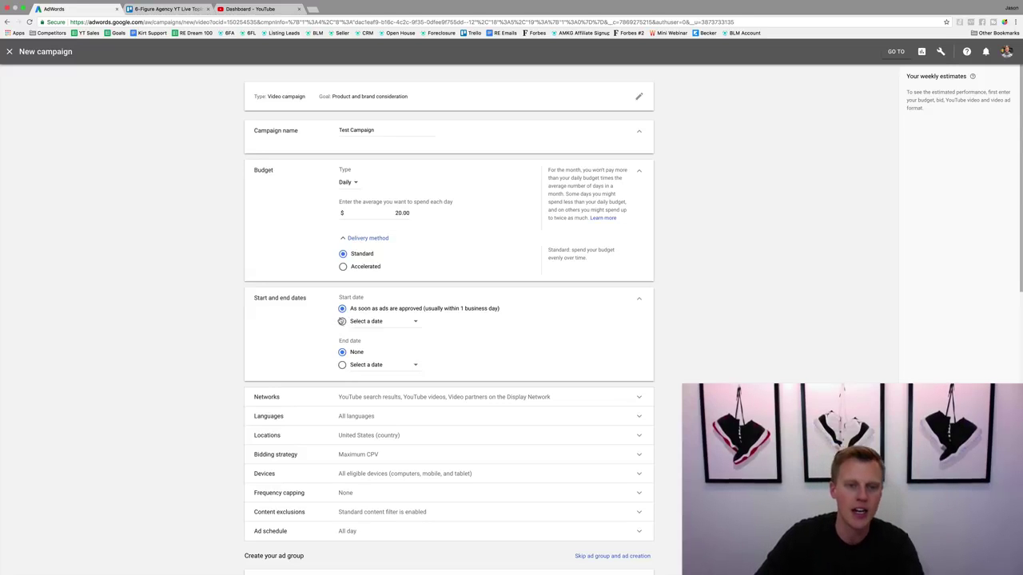
pyautogui.click(388, 322)
pyautogui.click(499, 326)
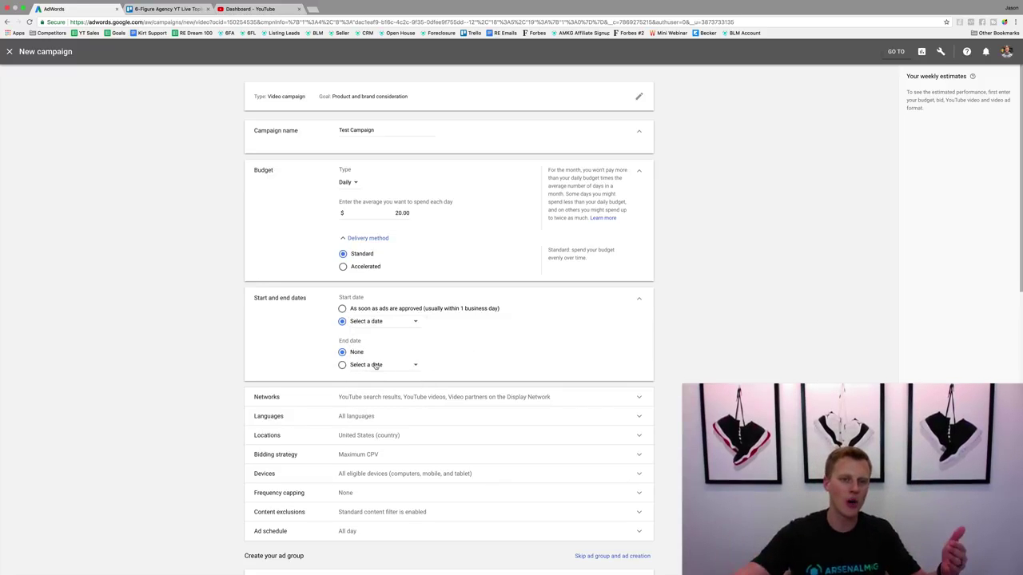
pyautogui.click(343, 309)
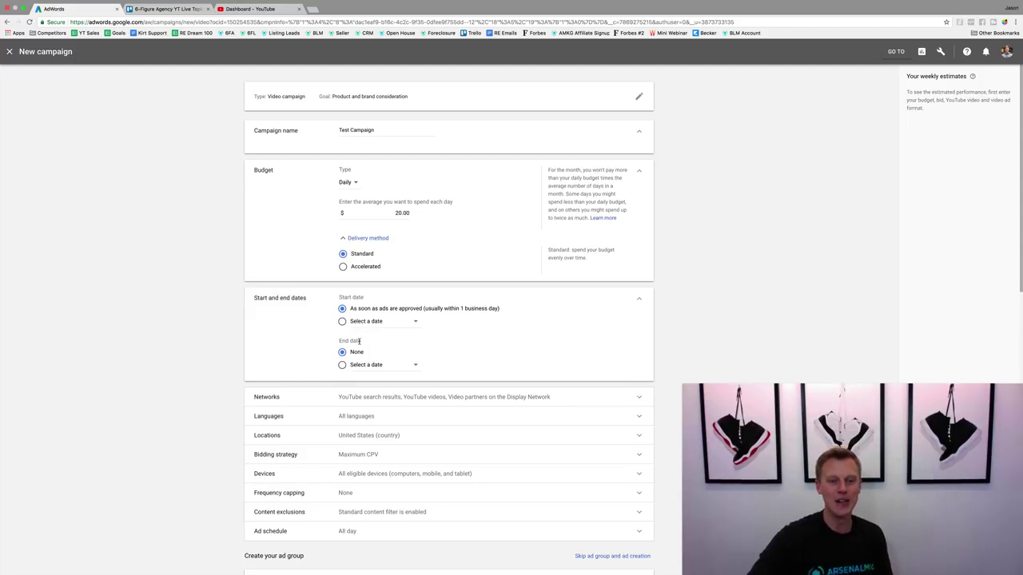
# Exclude video partners on the Display Network from the campaign's networks.
pyautogui.click(365, 393)
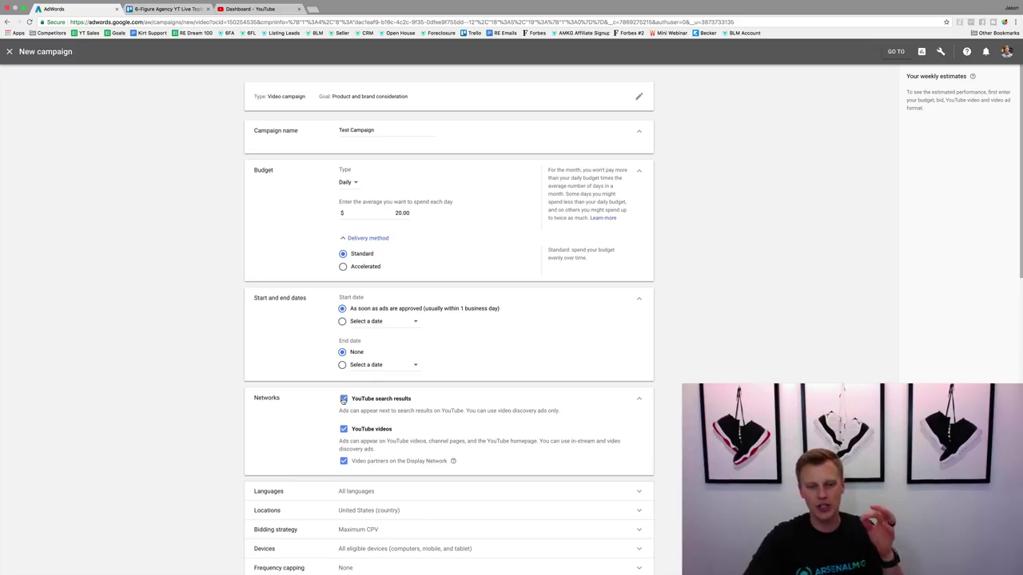
pyautogui.click(344, 462)
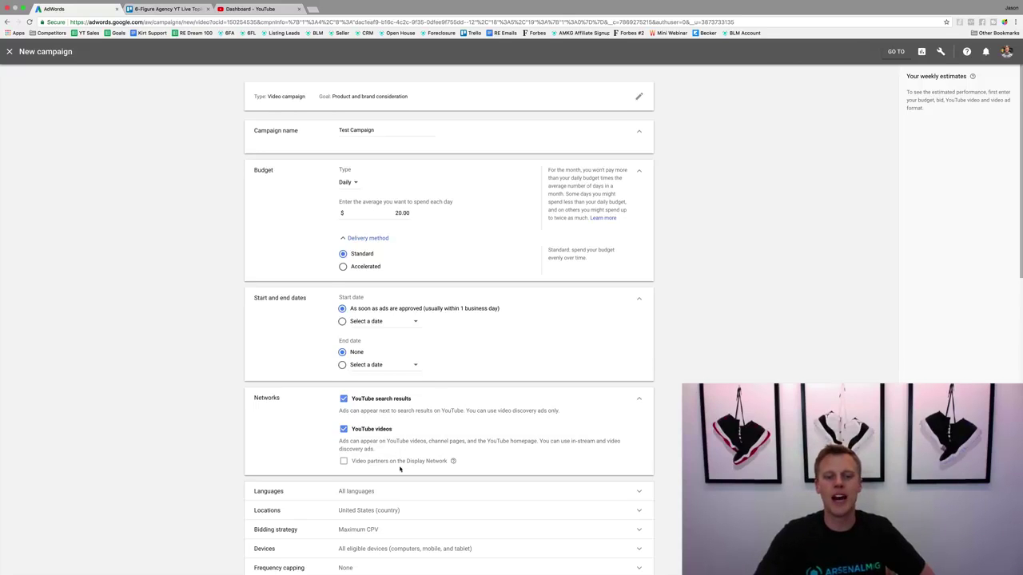
# Set the campaign's target language to English.
pyautogui.scroll(-3, 406, 460)
pyautogui.click(381, 356)
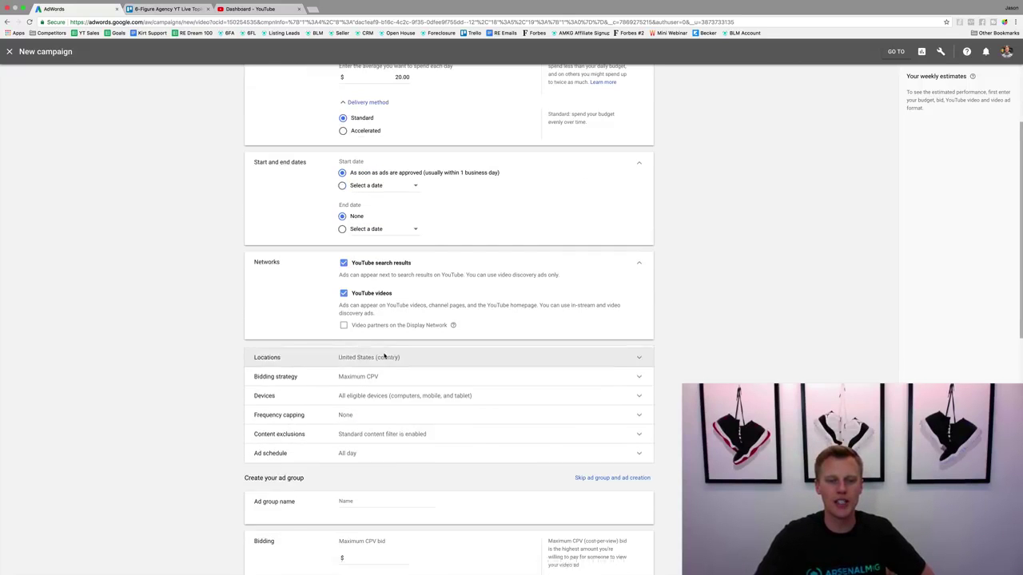
pyautogui.click(385, 387)
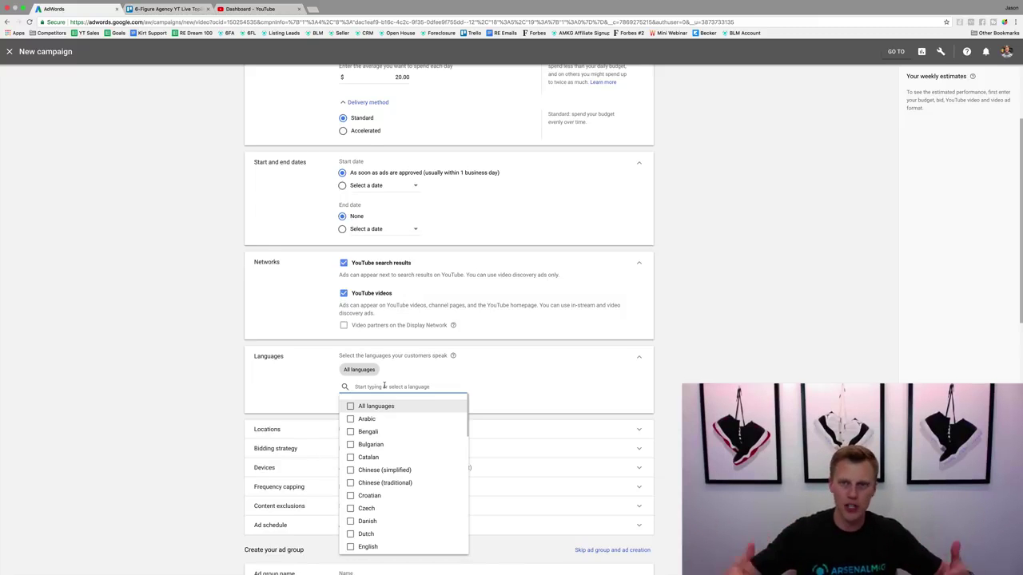
pyautogui.write('eng')
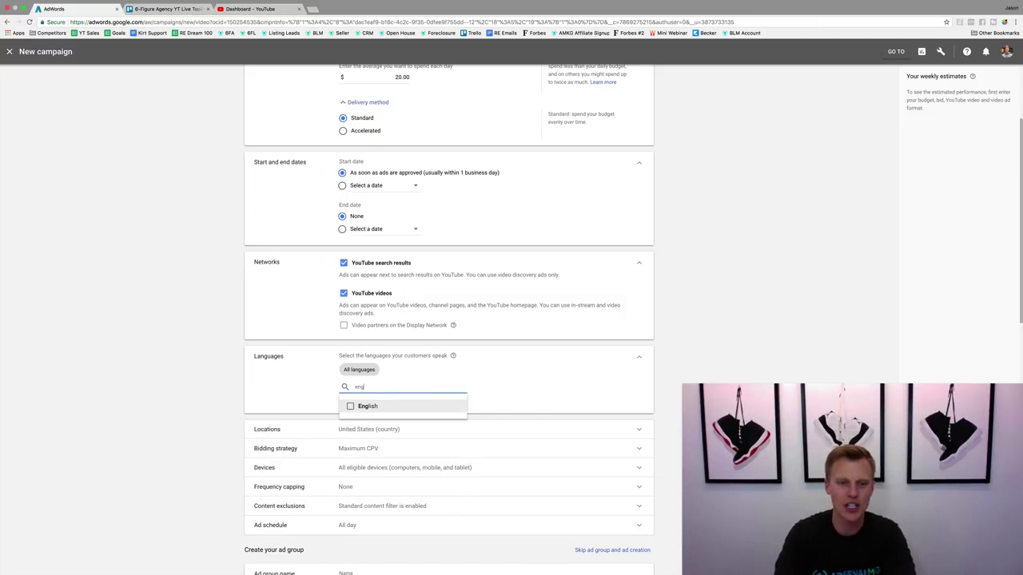
pyautogui.press('Return')
pyautogui.click(562, 389)
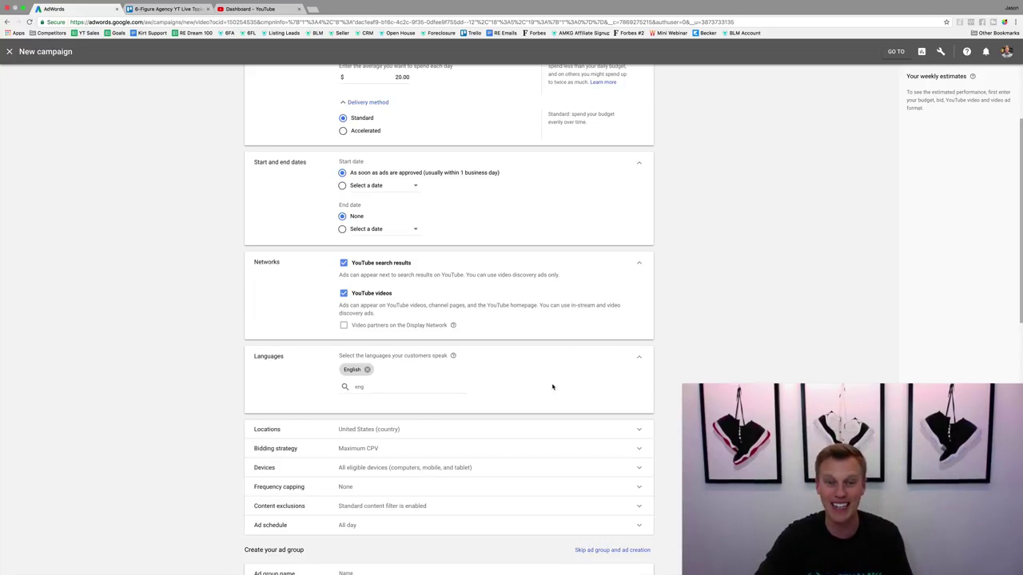
# Expand and review the location, bidding strategy and device targeting settings.
pyautogui.click(391, 435)
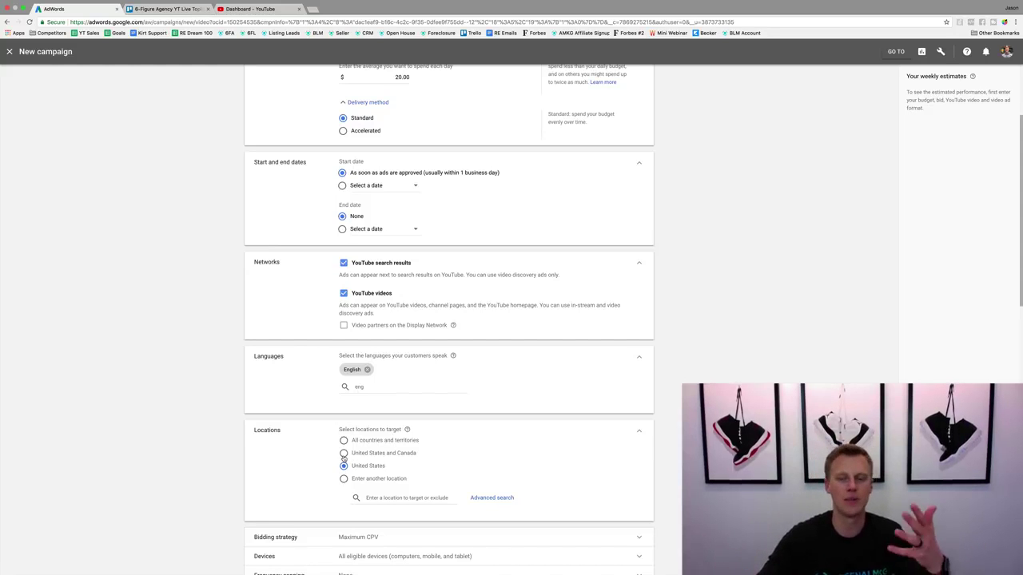
pyautogui.scroll(-3, 343, 456)
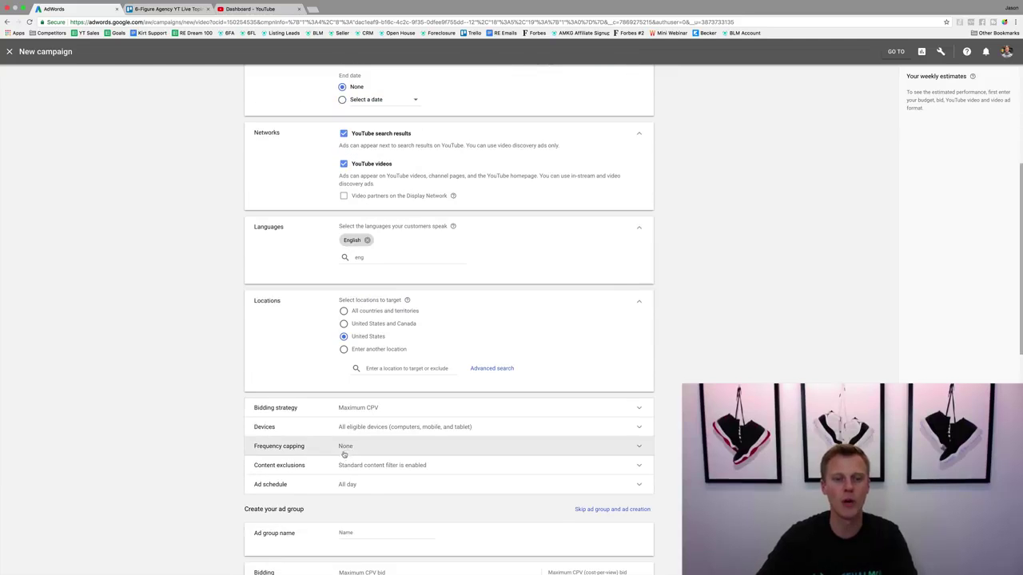
pyautogui.click(342, 411)
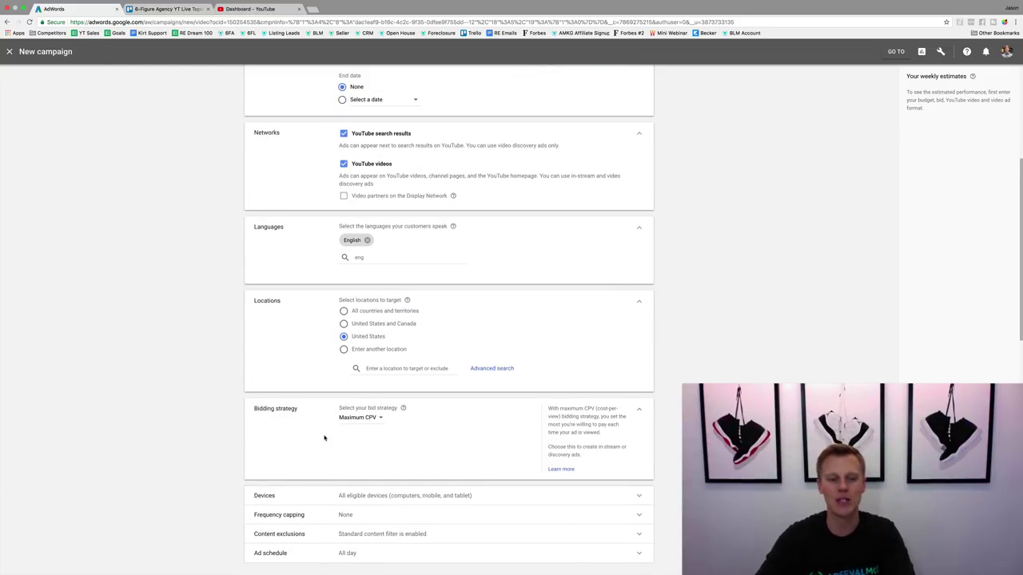
pyautogui.scroll(-2, 336, 432)
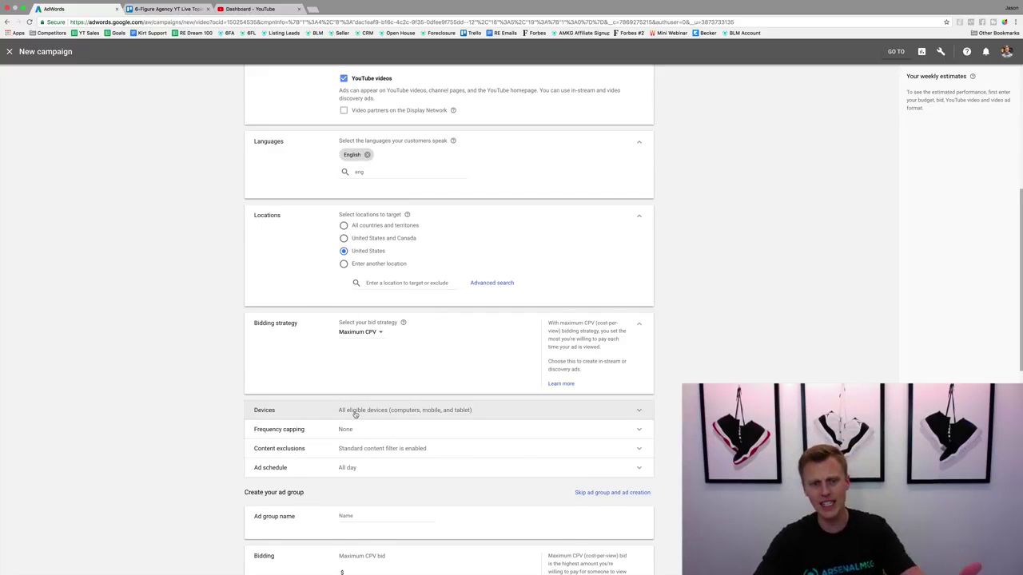
pyautogui.click(356, 411)
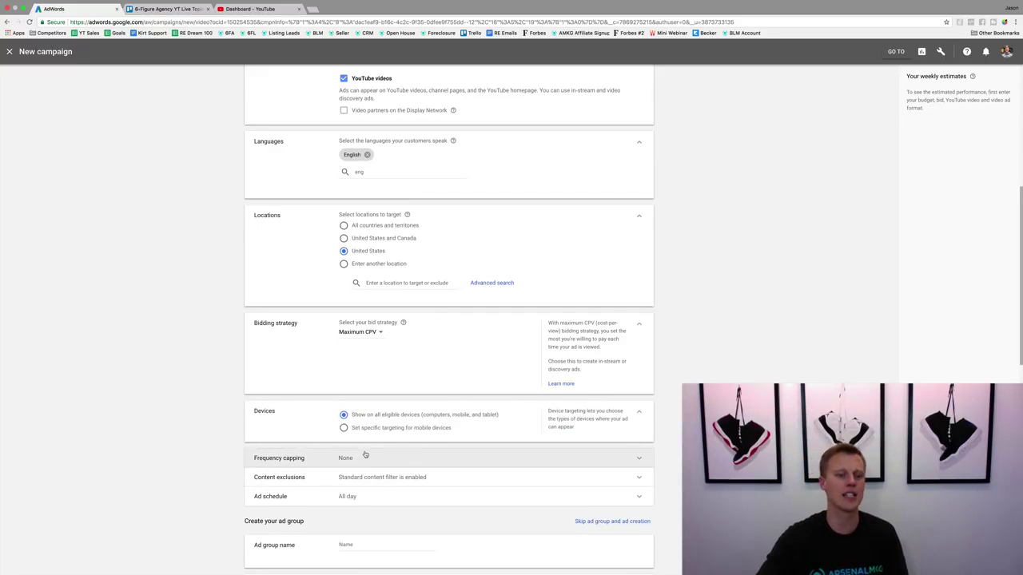
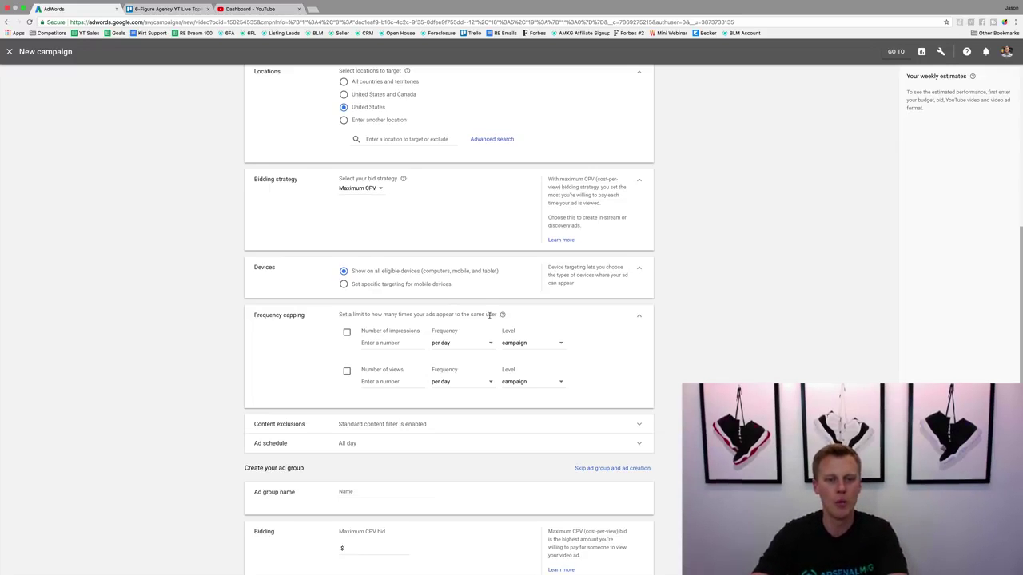
# Cap the ad frequency at 2 impressions and 2 views per day at campaign level.
pyautogui.click(347, 335)
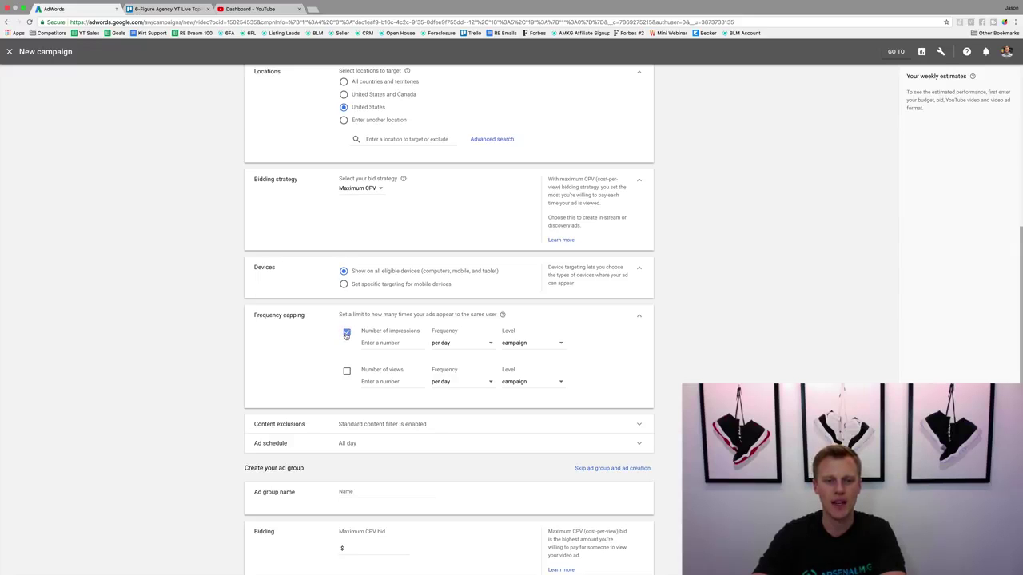
pyautogui.click(378, 343)
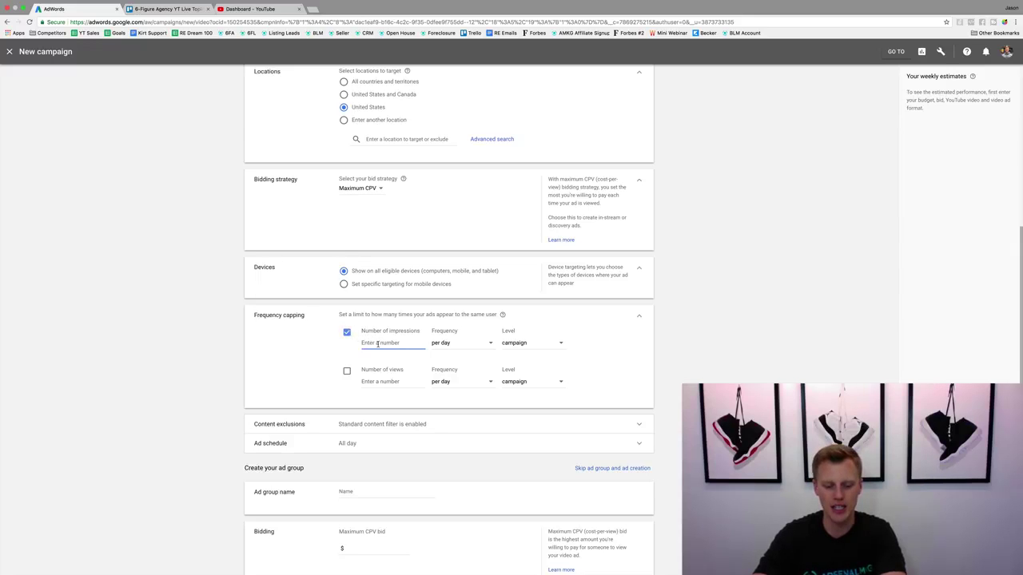
pyautogui.write('2')
pyautogui.click(347, 371)
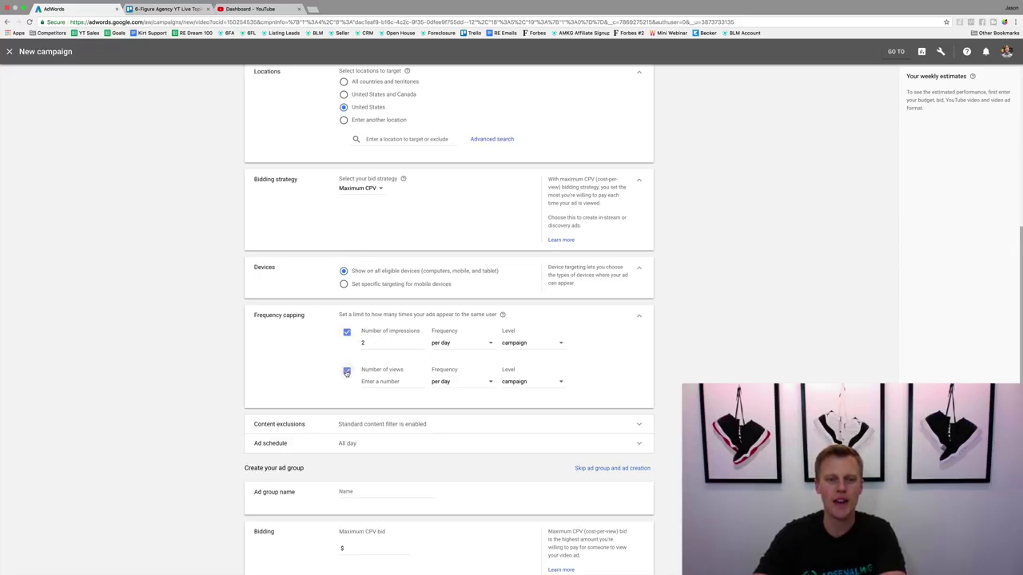
pyautogui.click(371, 382)
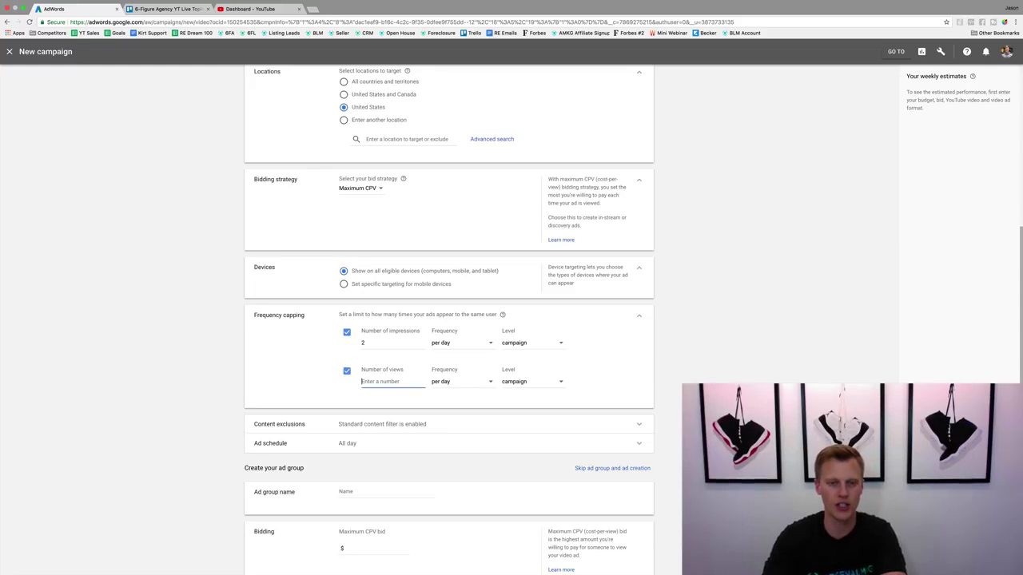
pyautogui.write('2')
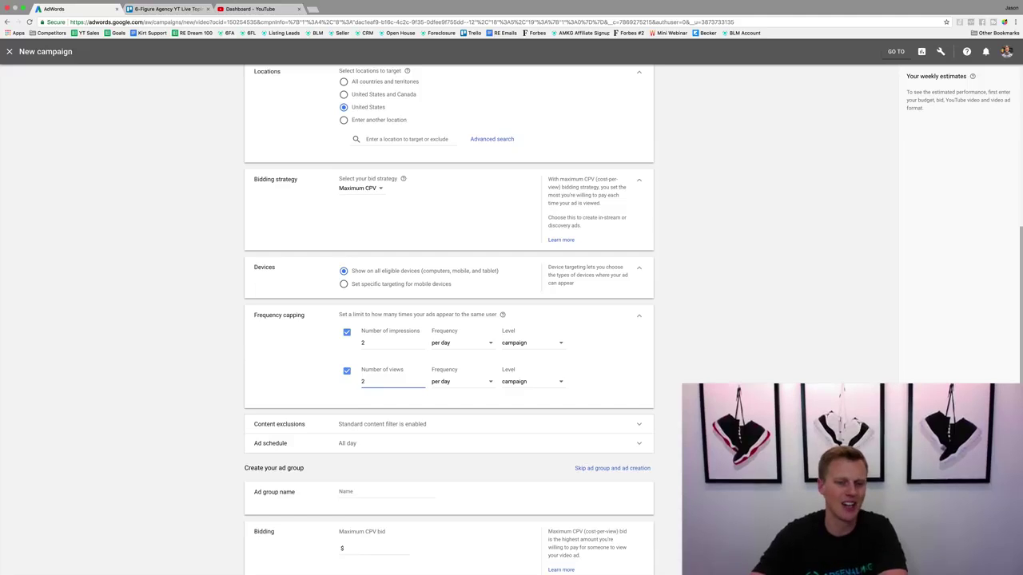
pyautogui.click(233, 394)
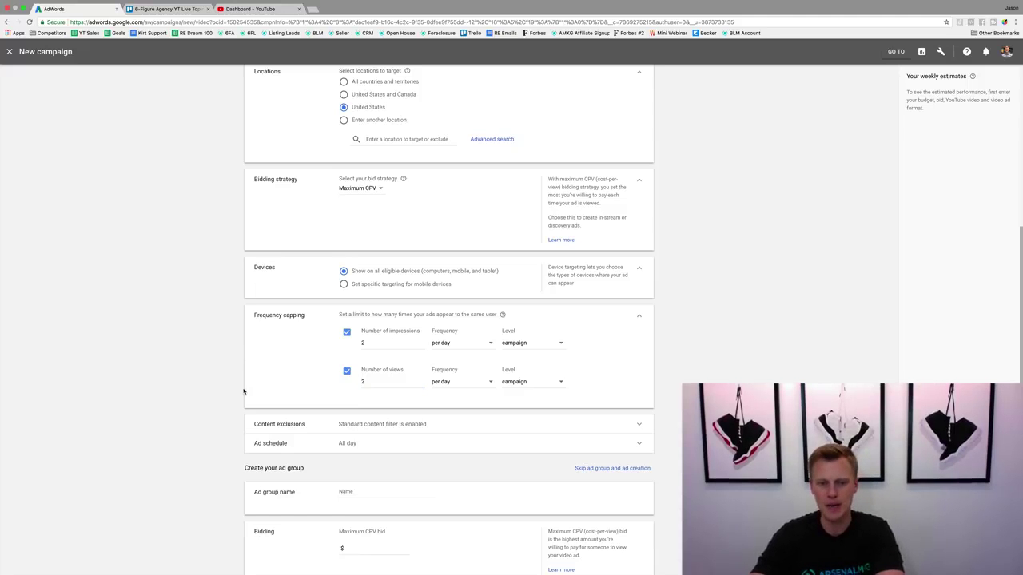
# Set content exclusions to opt out of DL-MA mature audiences, embedded YouTube videos, live streaming videos and games.
pyautogui.scroll(-2, 201, 415)
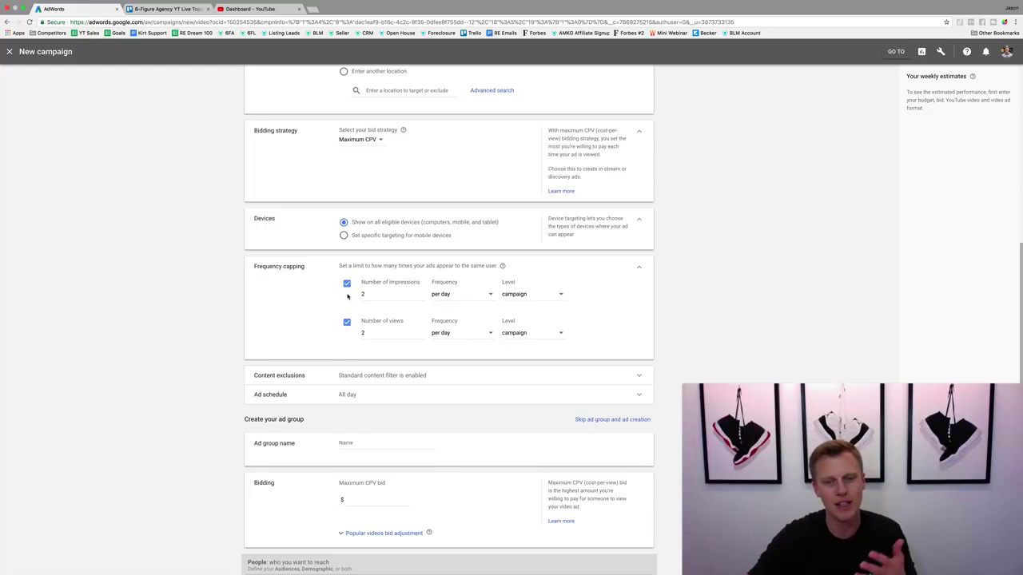
pyautogui.click(345, 376)
pyautogui.scroll(-3, 263, 391)
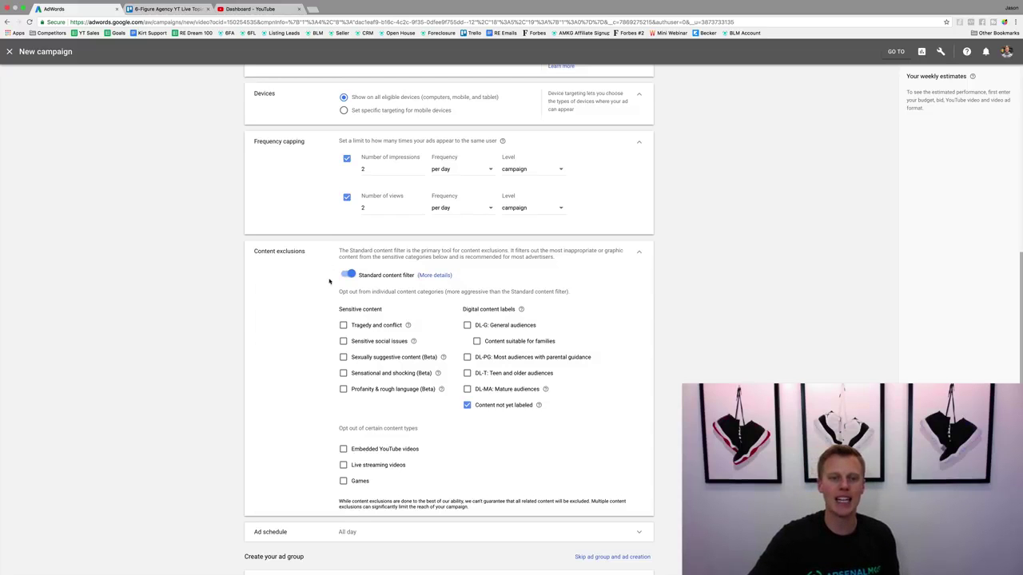
pyautogui.click(468, 390)
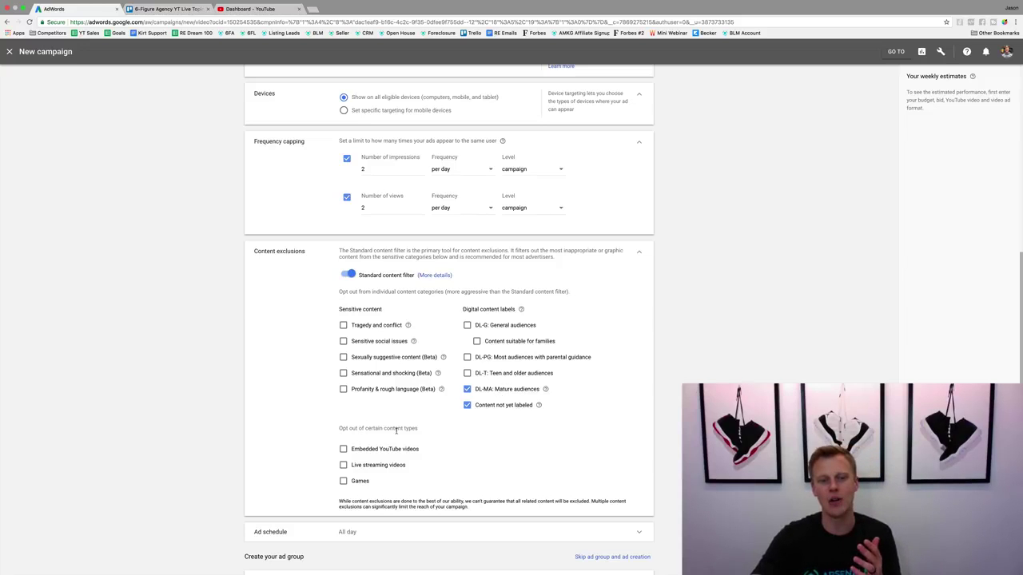
pyautogui.click(343, 450)
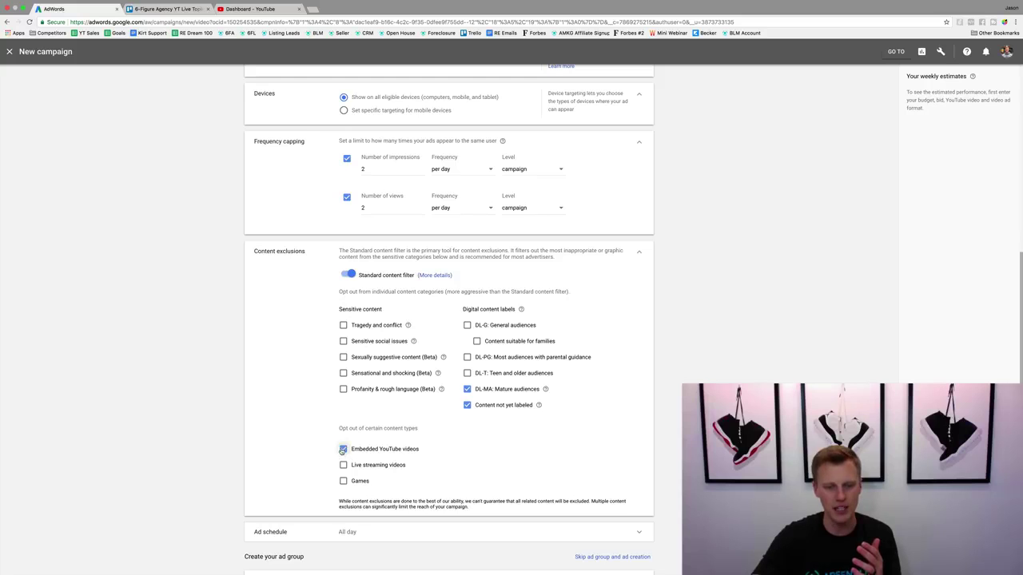
pyautogui.click(343, 465)
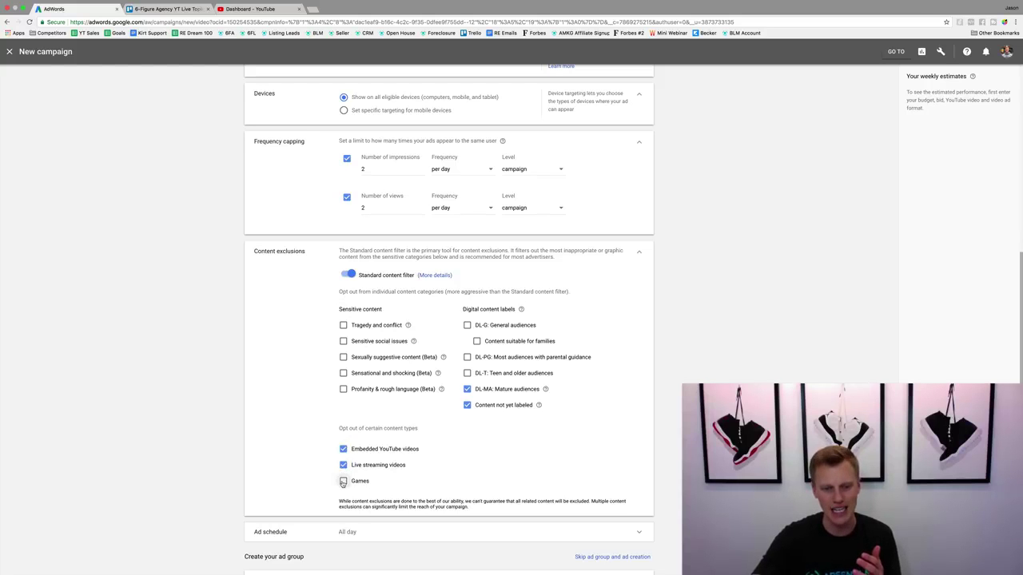
pyautogui.click(343, 482)
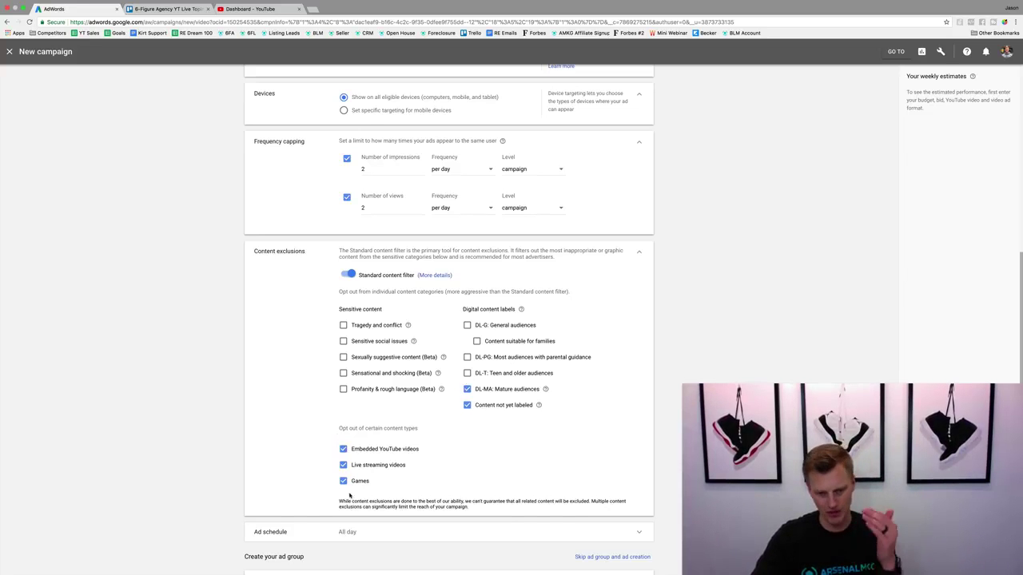
# Exclude all five sensitive content categories, from tragedy and conflict to profanity and rough language.
pyautogui.click(343, 326)
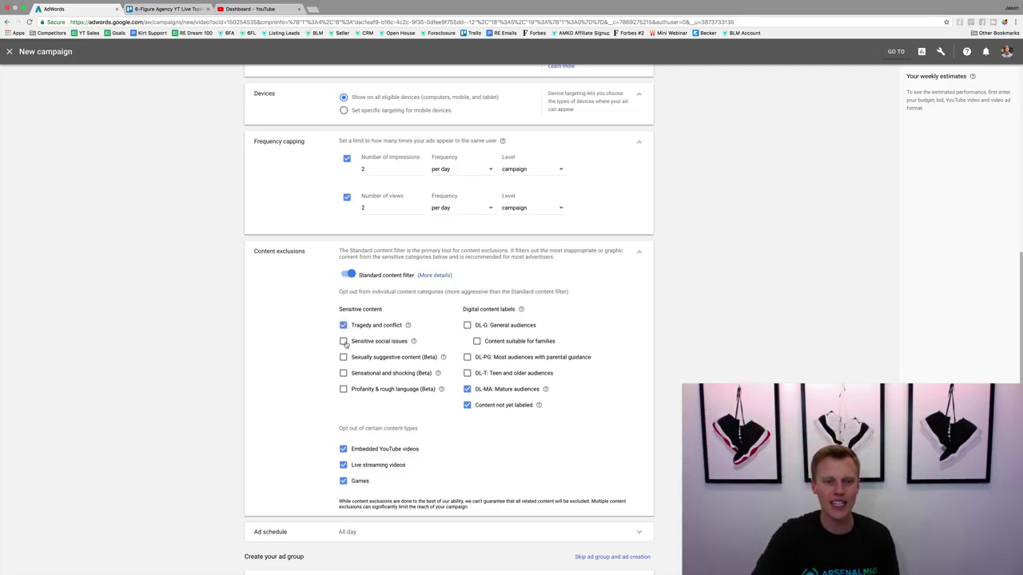
pyautogui.click(344, 341)
pyautogui.click(344, 357)
pyautogui.click(343, 373)
pyautogui.click(344, 389)
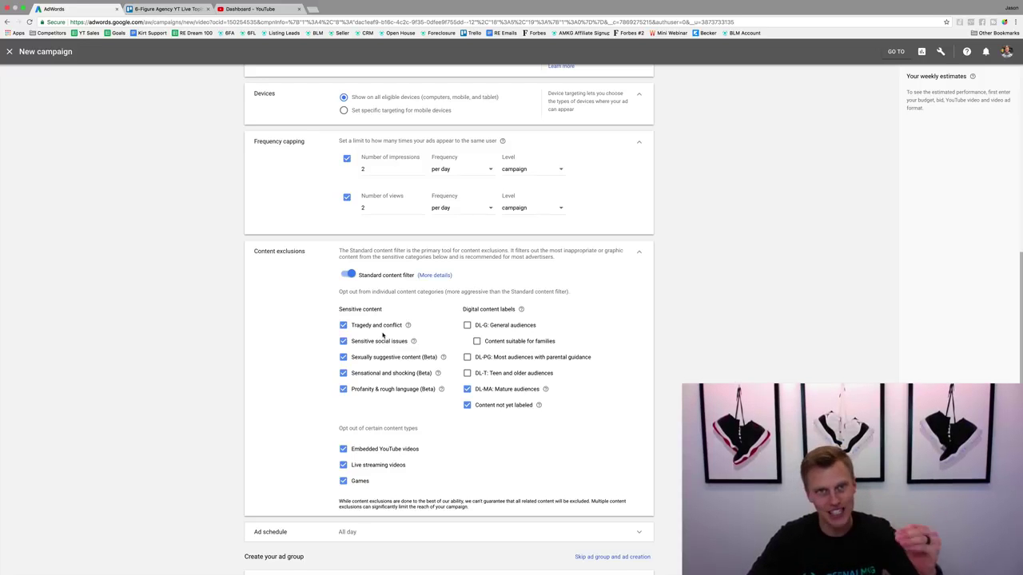
# Set the ad schedule to Mondays from 12:15 AM to 11:45 PM.
pyautogui.scroll(-5, 383, 337)
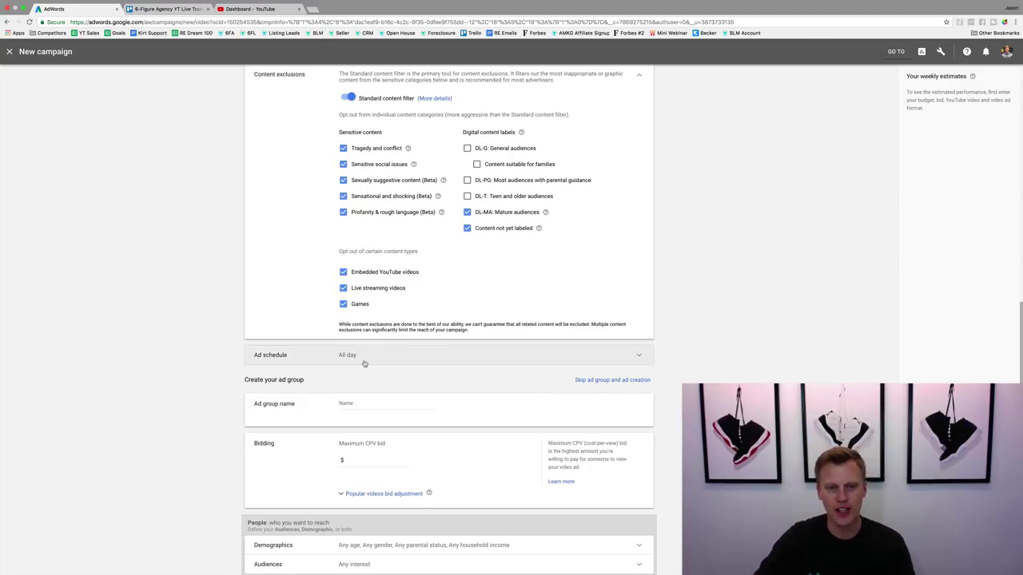
pyautogui.click(363, 357)
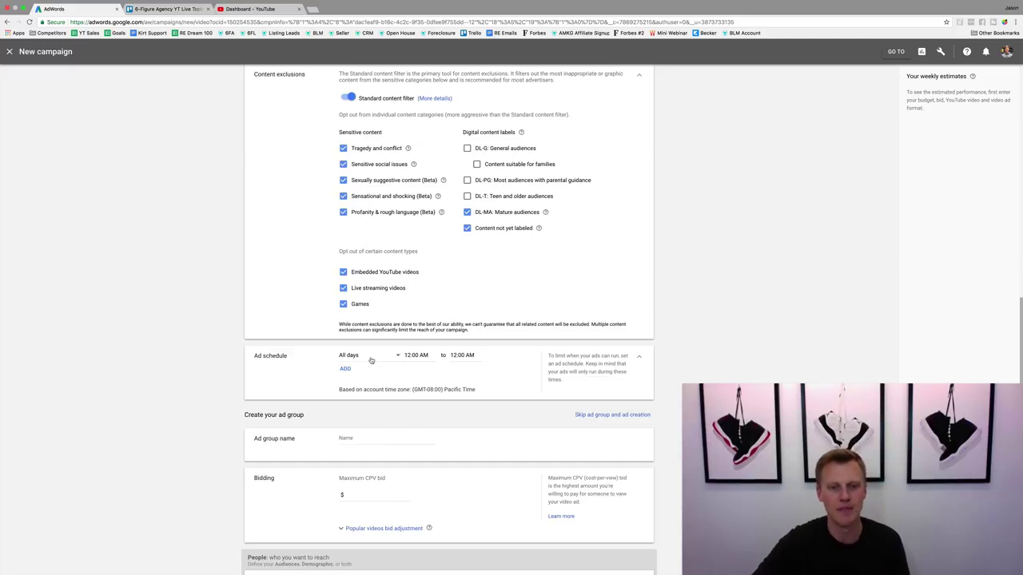
pyautogui.click(371, 361)
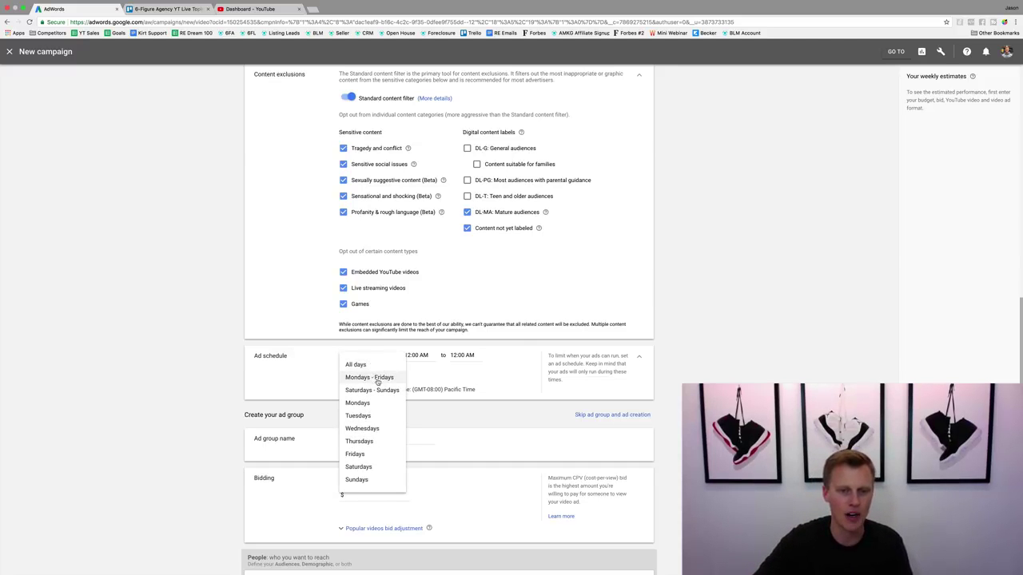
pyautogui.click(372, 404)
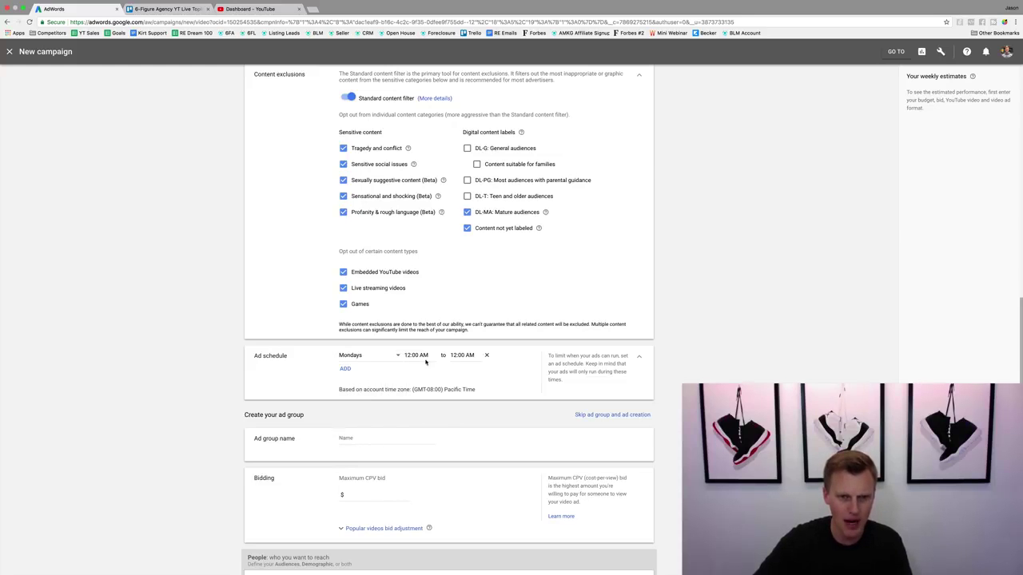
pyautogui.click(419, 356)
pyautogui.click(423, 387)
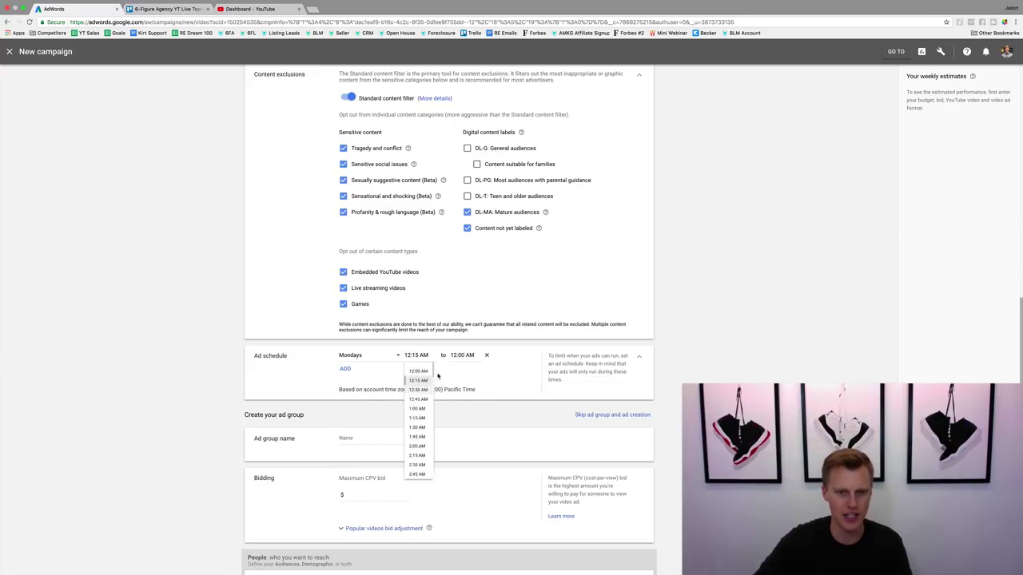
pyautogui.click(461, 357)
pyautogui.scroll(-11, 469, 439)
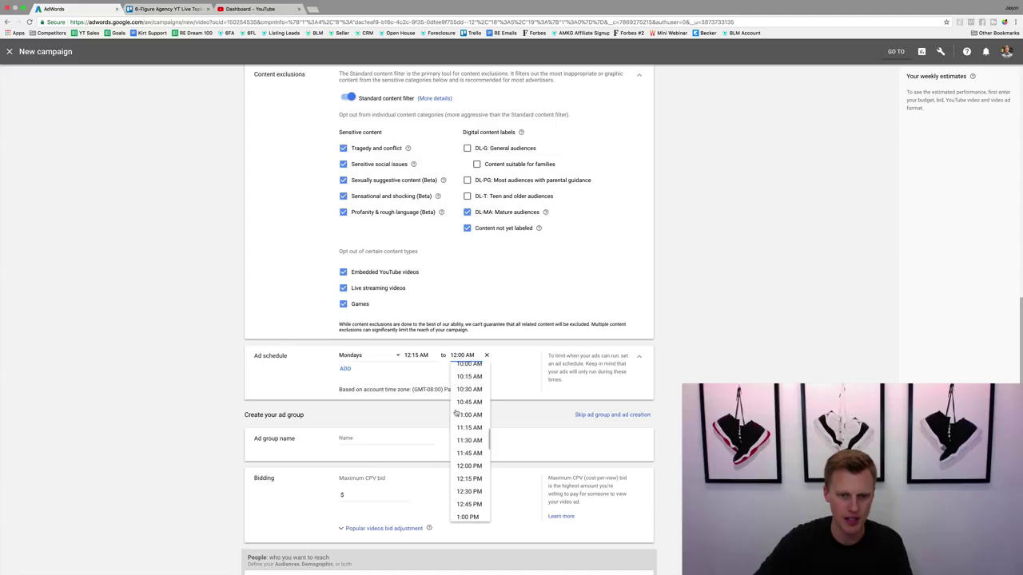
pyautogui.scroll(-3, 471, 480)
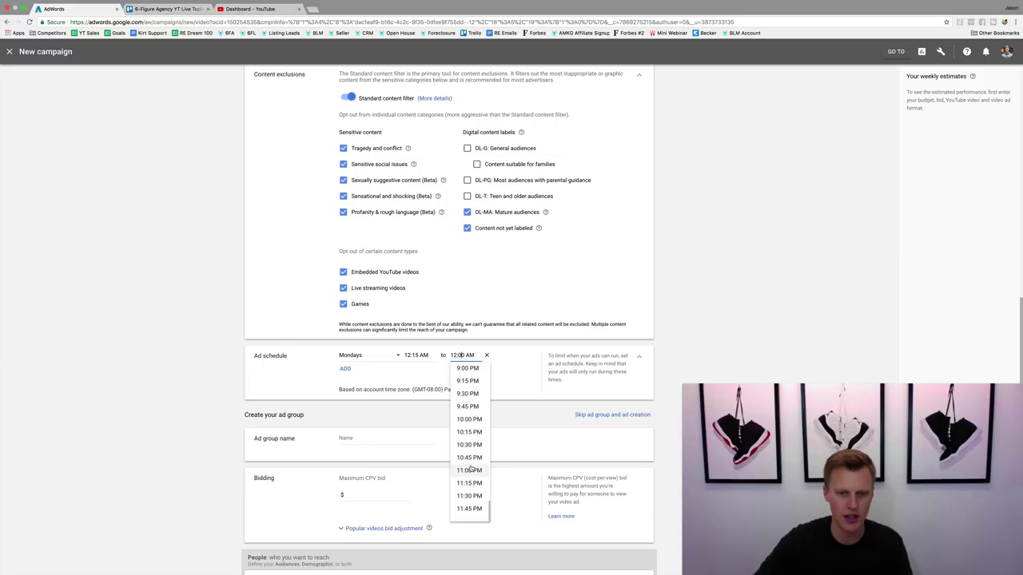
pyautogui.click(472, 515)
# Add a second ad schedule entry, leaving it at all days from 12:00 AM to 12:00 AM.
pyautogui.click(347, 369)
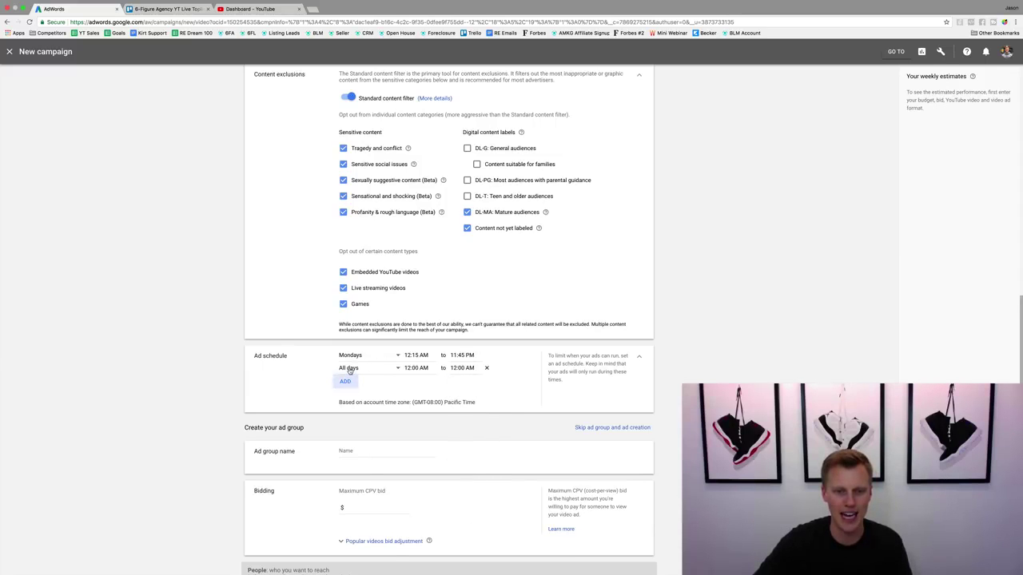
pyautogui.click(391, 368)
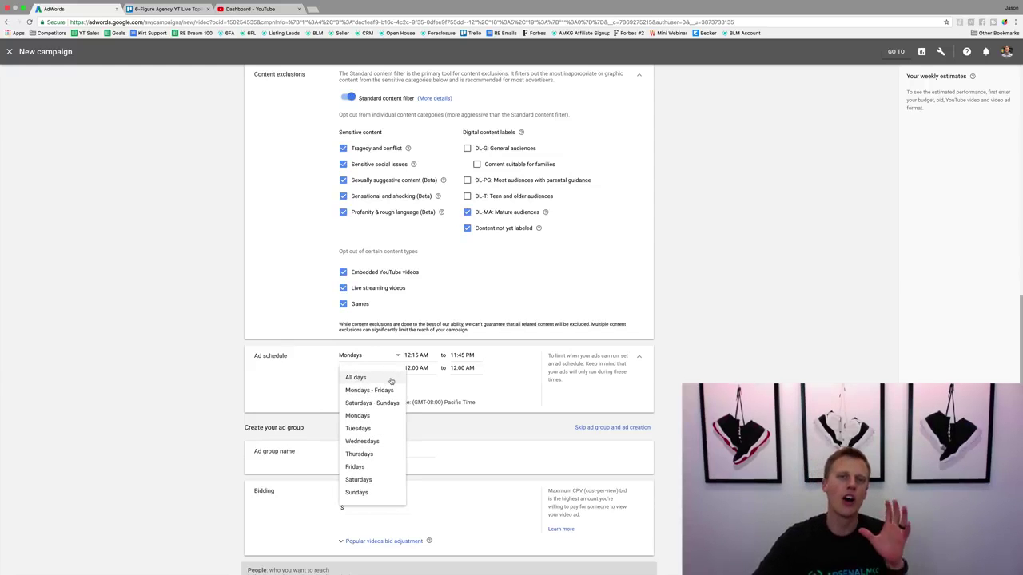
pyautogui.click(513, 395)
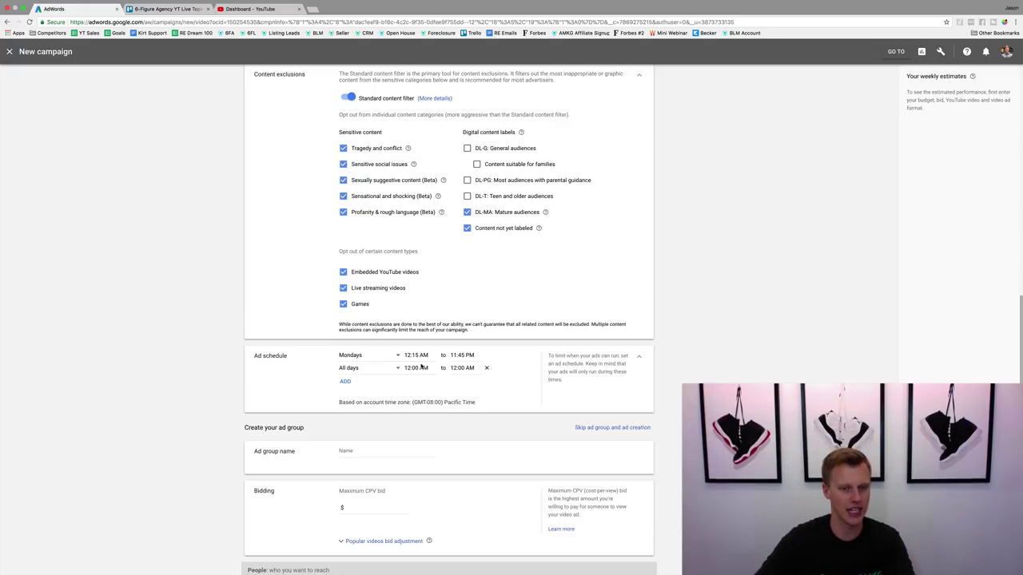
# Name the ad group "Test Demo".
pyautogui.scroll(5, 468, 401)
pyautogui.scroll(5, 468, 402)
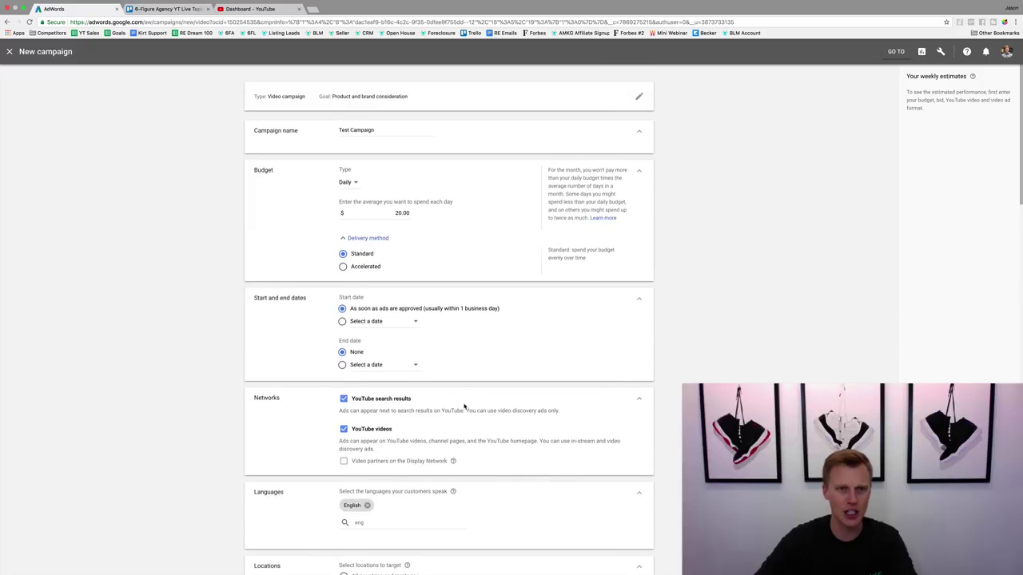
pyautogui.scroll(-10, 464, 399)
pyautogui.scroll(-2, 463, 398)
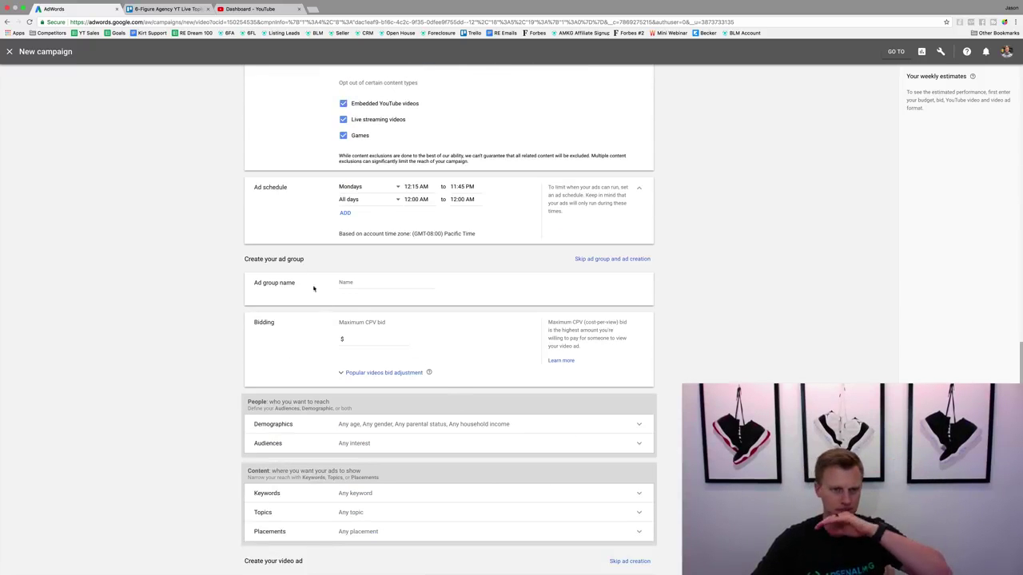
pyautogui.click(367, 282)
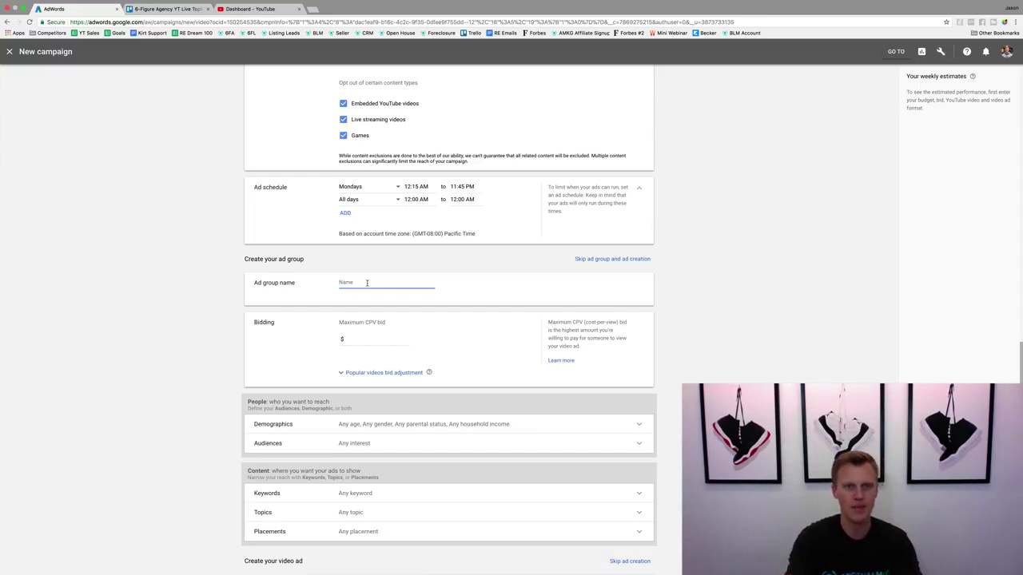
pyautogui.write('Test')
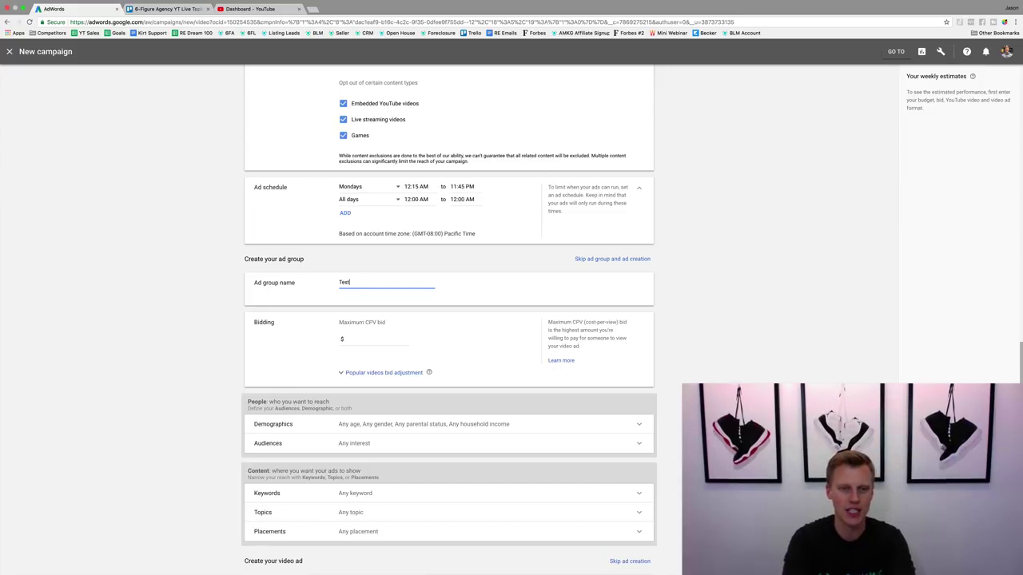
pyautogui.write(' Demo')
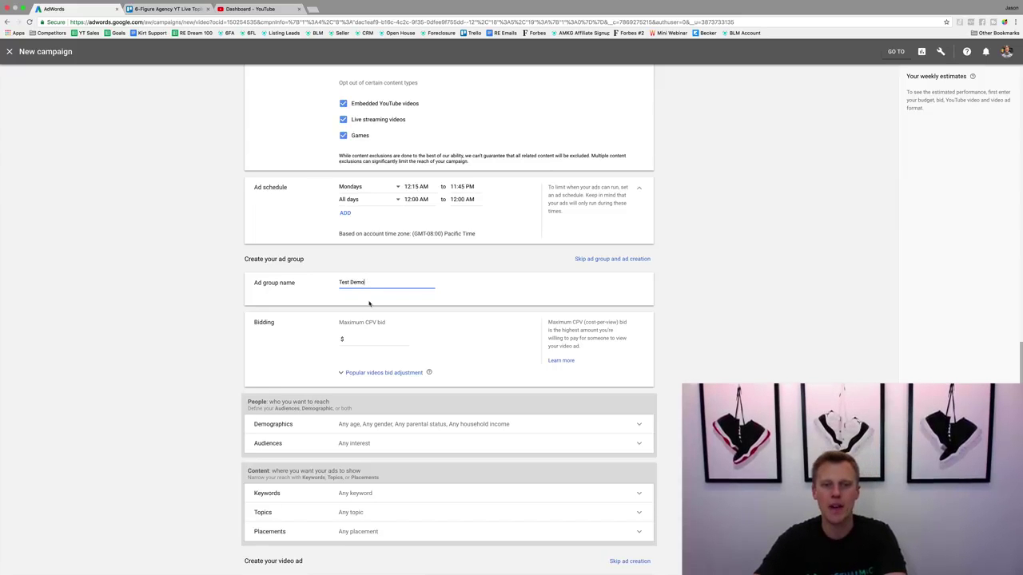
# Examine the ad group's maximum CPV bid setting and review the campaign's budget, dates, networks, targeting and frequency settings.
pyautogui.moveTo(339, 322); pyautogui.dragTo(384, 322)
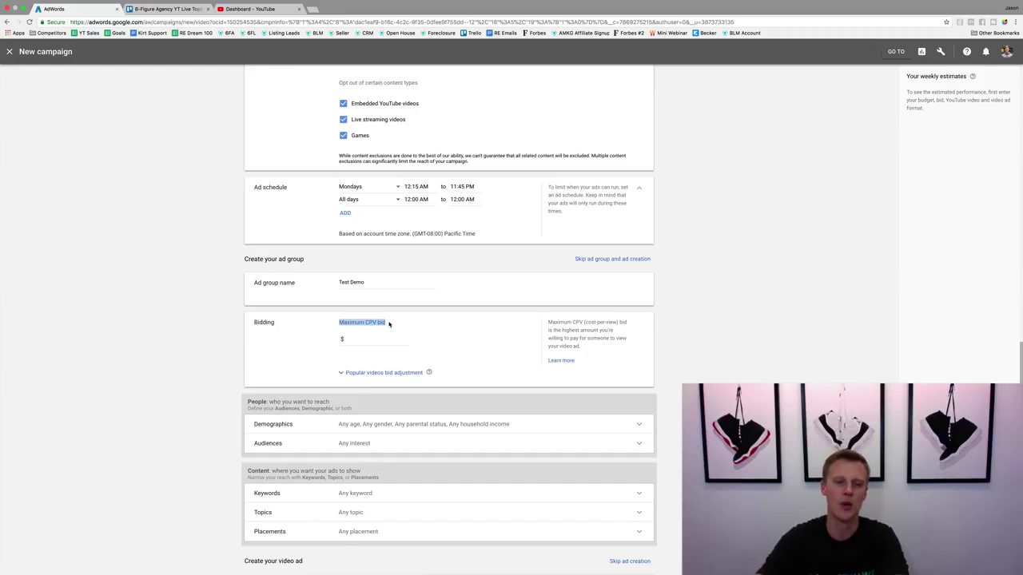
pyautogui.click(389, 324)
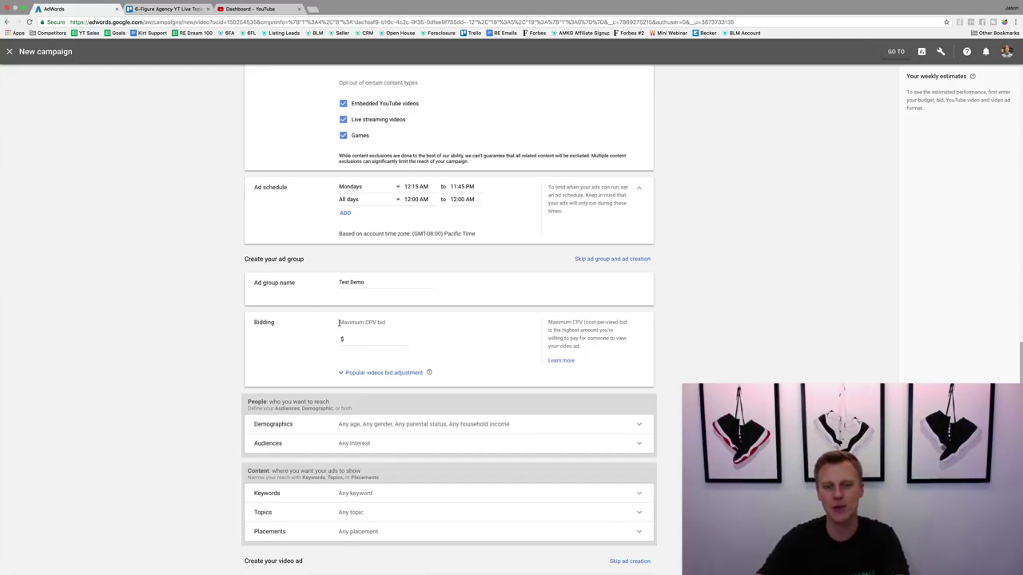
pyautogui.moveTo(339, 322); pyautogui.dragTo(387, 324)
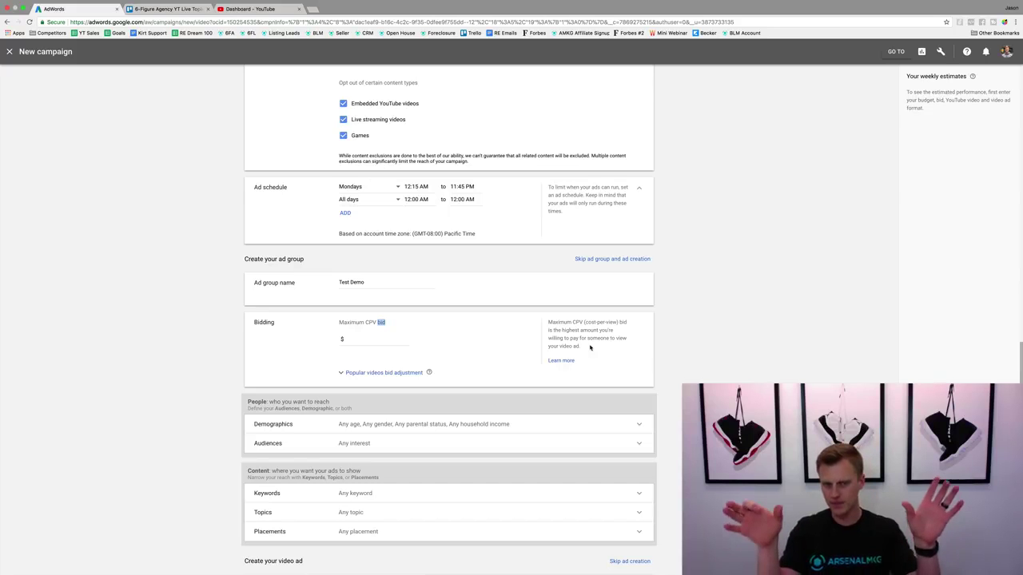
pyautogui.scroll(5, 590, 347)
pyautogui.scroll(6, 590, 345)
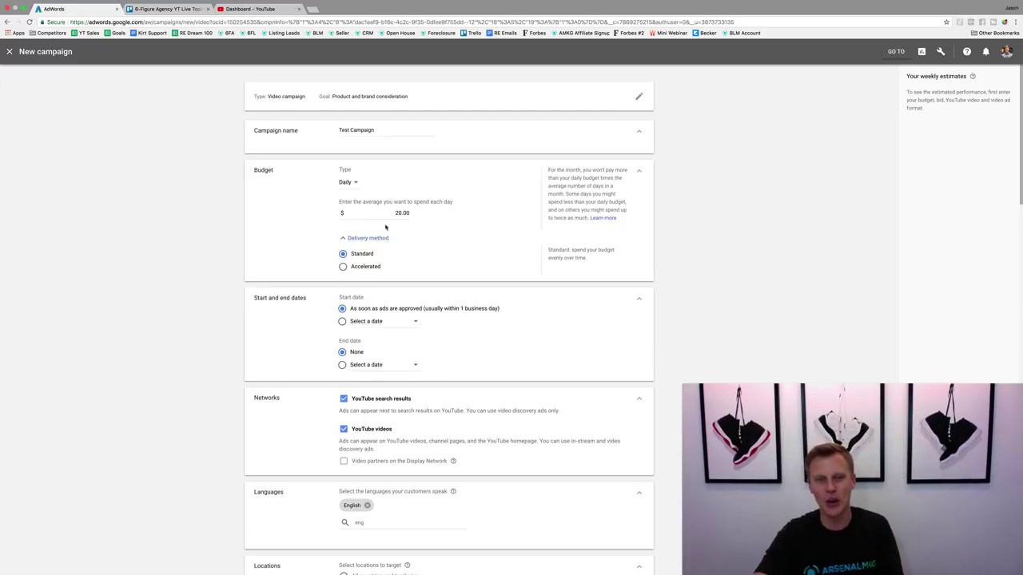
pyautogui.scroll(-3, 326, 258)
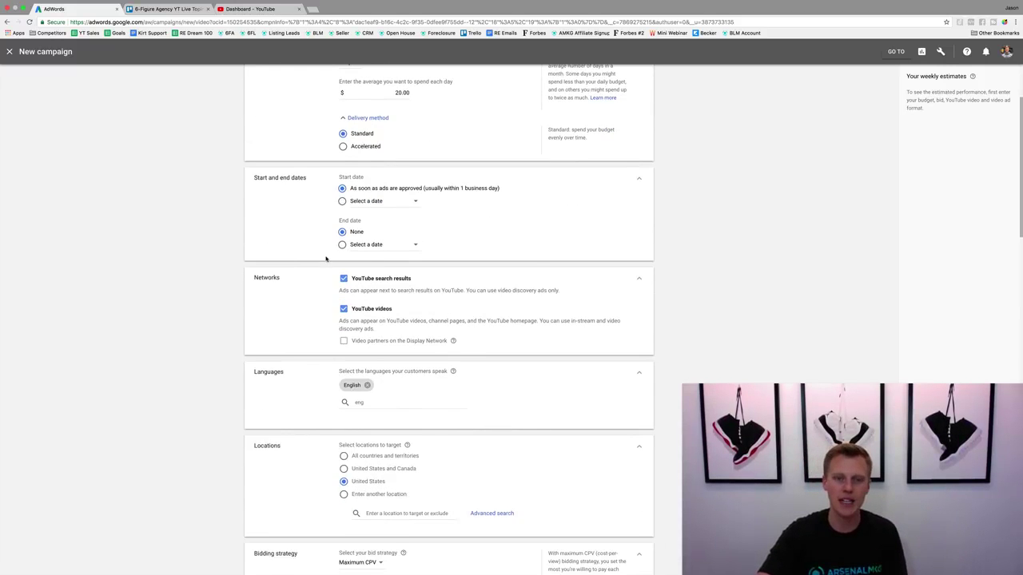
pyautogui.scroll(-10, 326, 258)
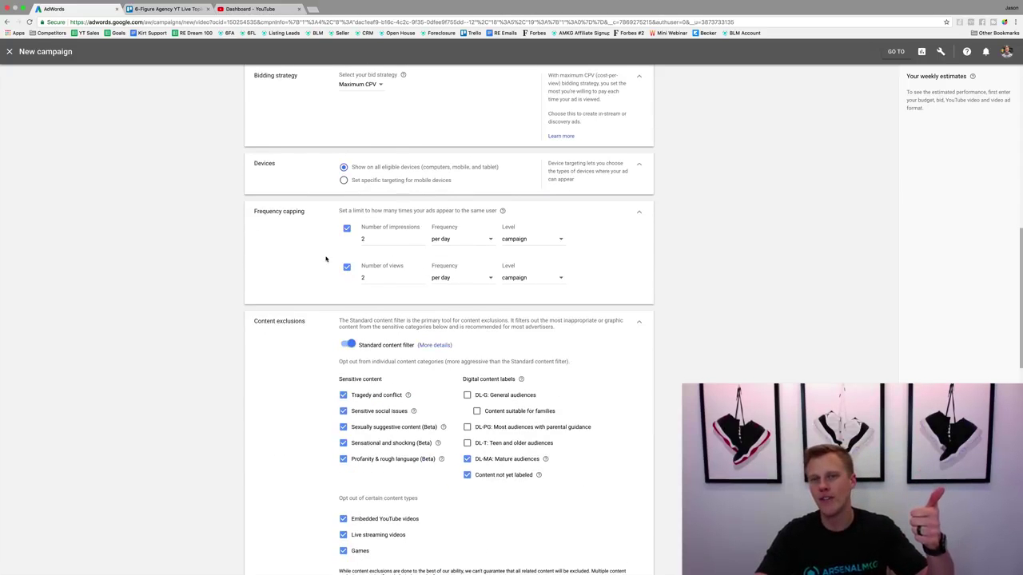
# Set the ad group's maximum CPV bid to $0.20.
pyautogui.scroll(-3, 325, 258)
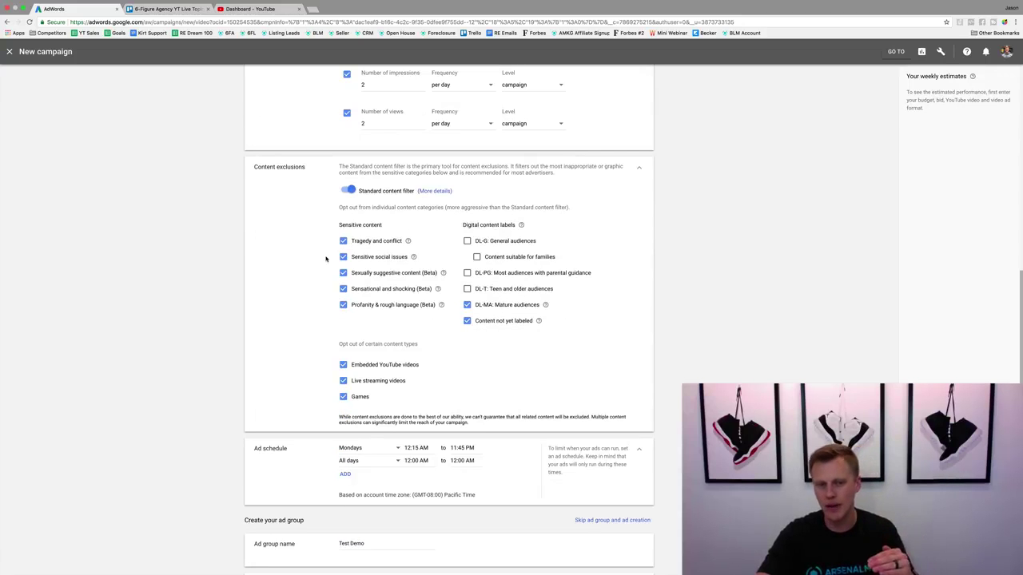
pyautogui.scroll(-6, 326, 258)
pyautogui.click(356, 276)
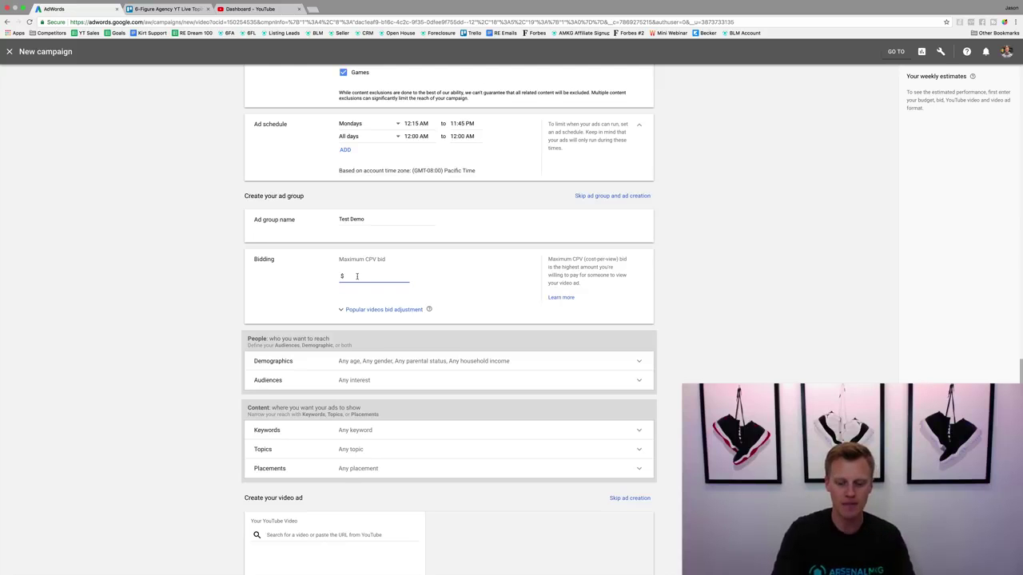
pyautogui.write('0.20')
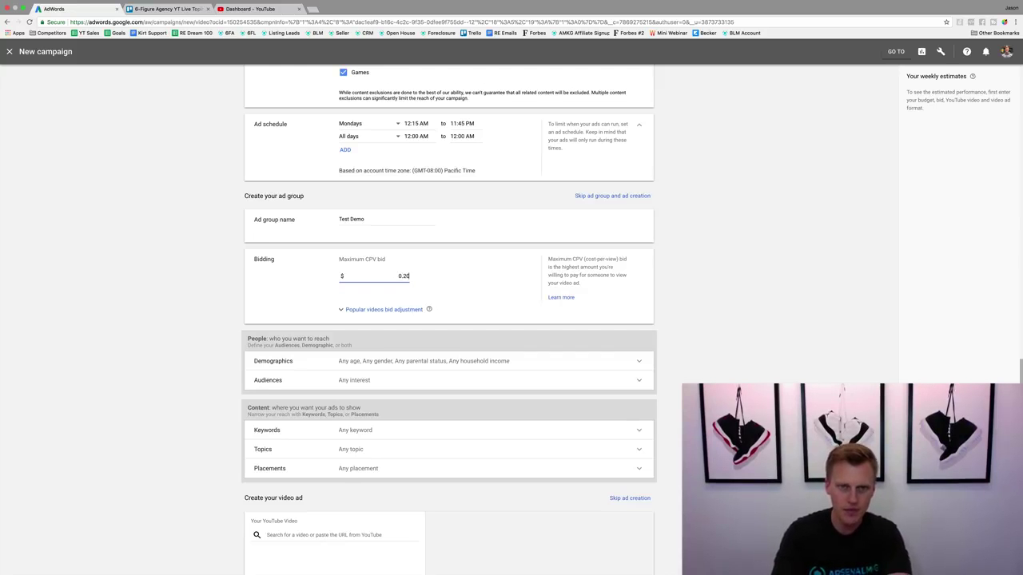
pyautogui.click(491, 285)
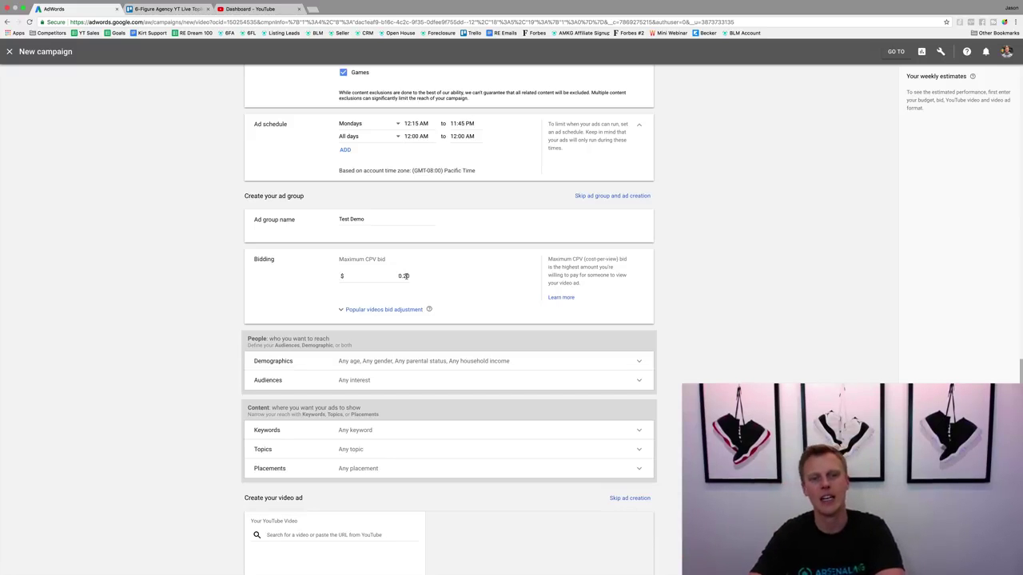
# Look at the popular videos bid adjustment setting and close it without entering a percentage.
pyautogui.click(367, 311)
pyautogui.click(371, 324)
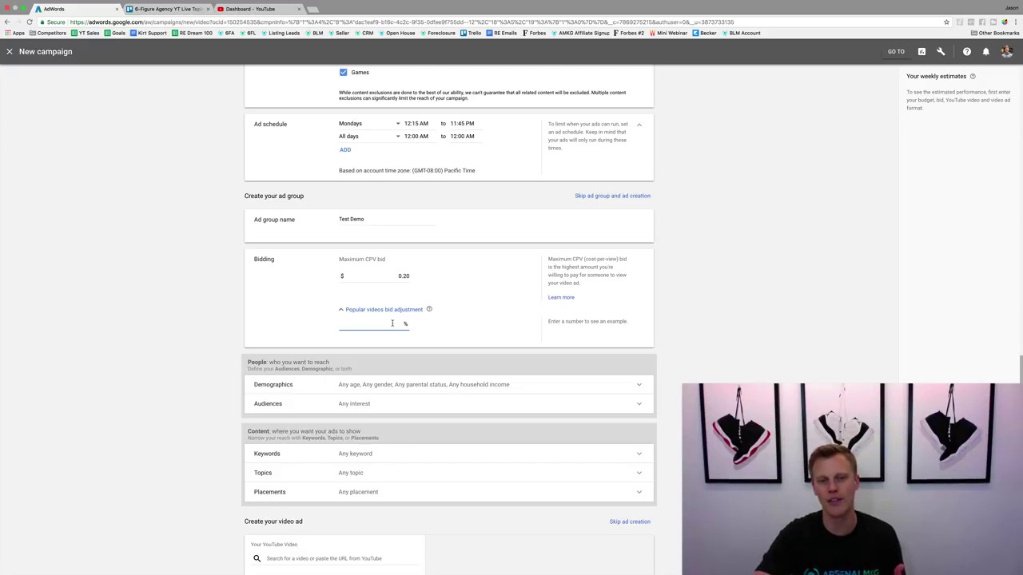
pyautogui.click(341, 310)
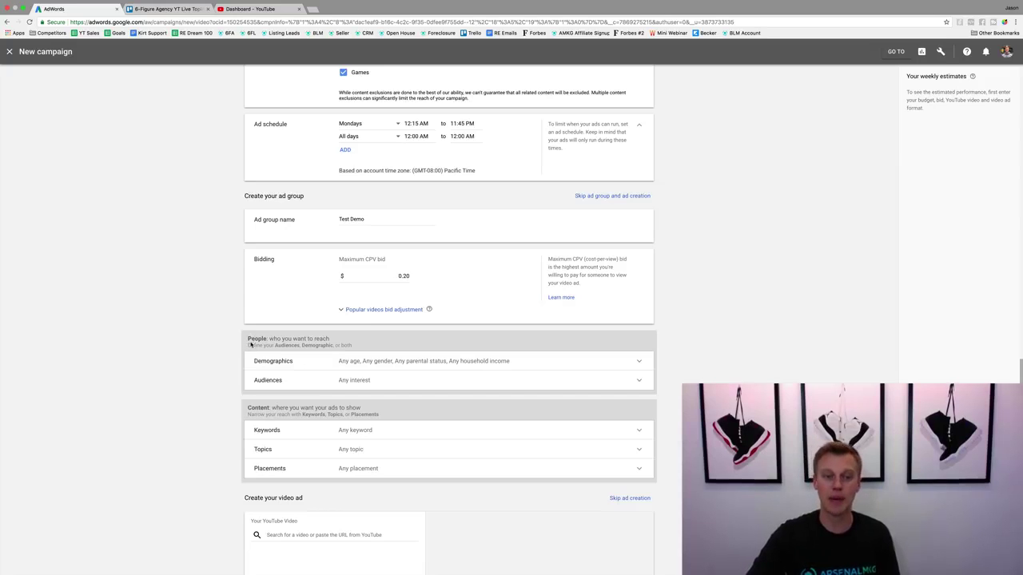
# Exclude the 65+, Unknown and 18 - 24 age groups from the ad group's demographic targeting.
pyautogui.click(370, 362)
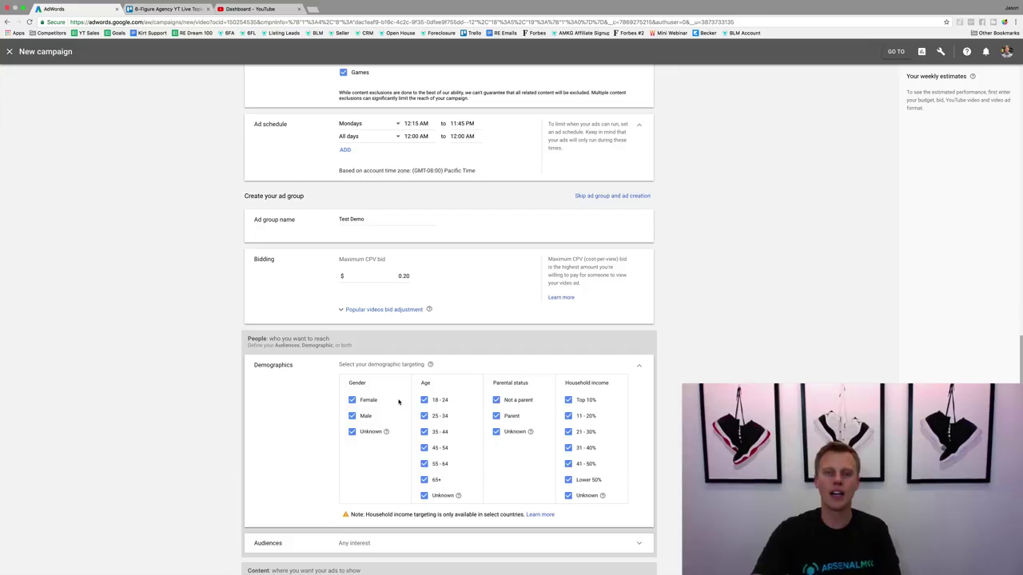
pyautogui.click(424, 480)
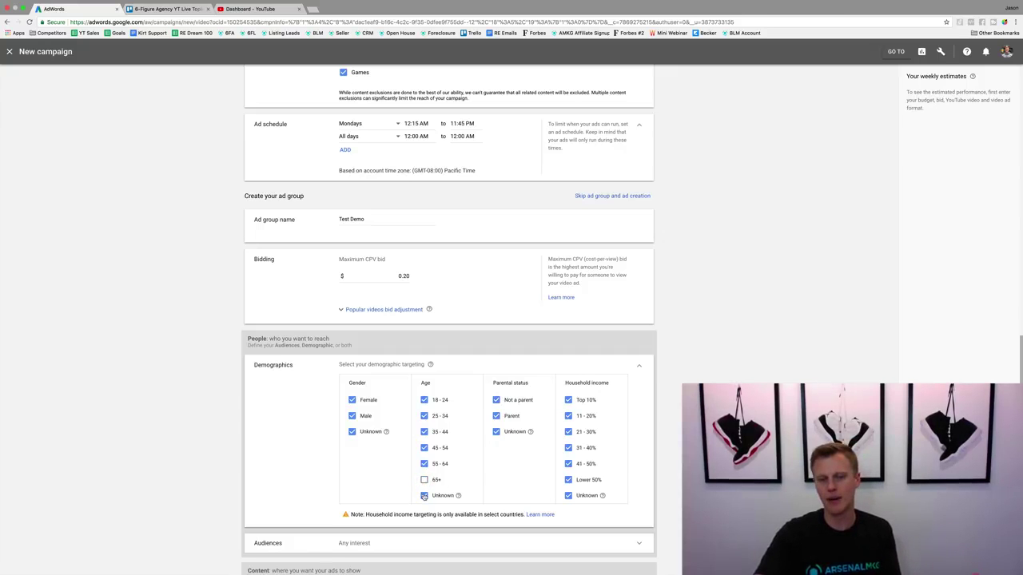
pyautogui.click(425, 496)
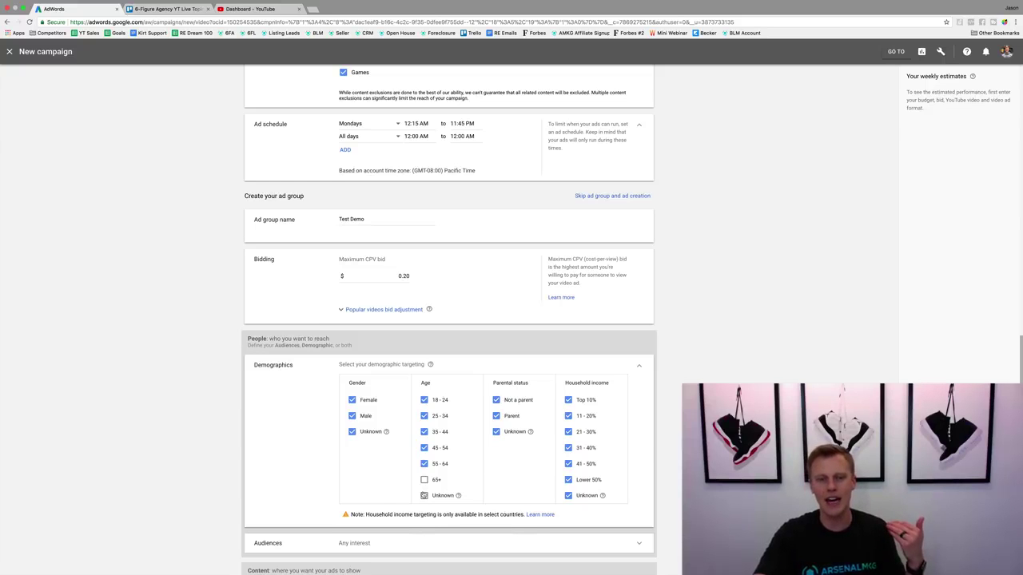
pyautogui.click(425, 400)
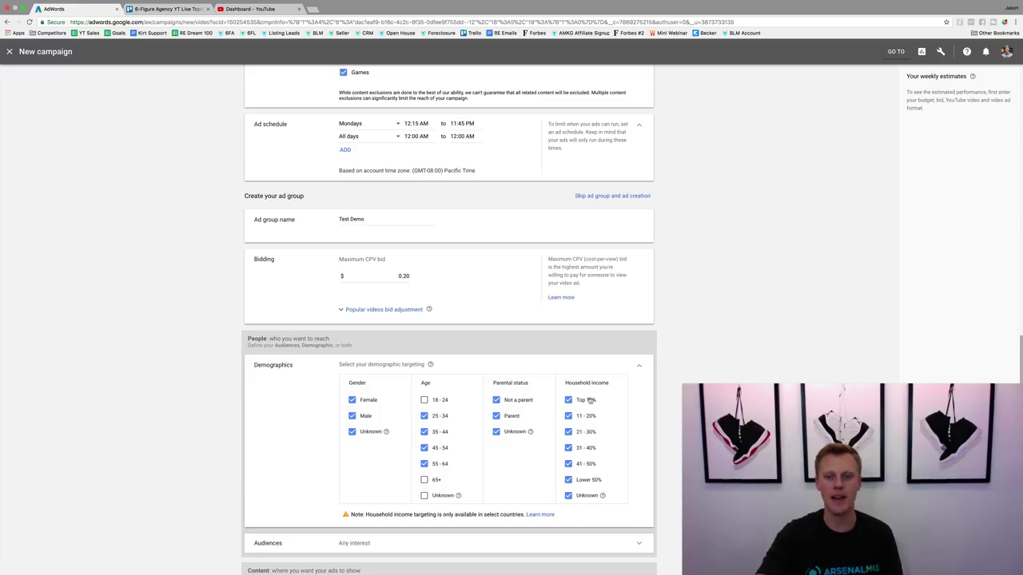
# Exclude the Unknown, Lower 50% and 41 - 50% household income groups from the demographic targeting.
pyautogui.tripleClick(564, 389)
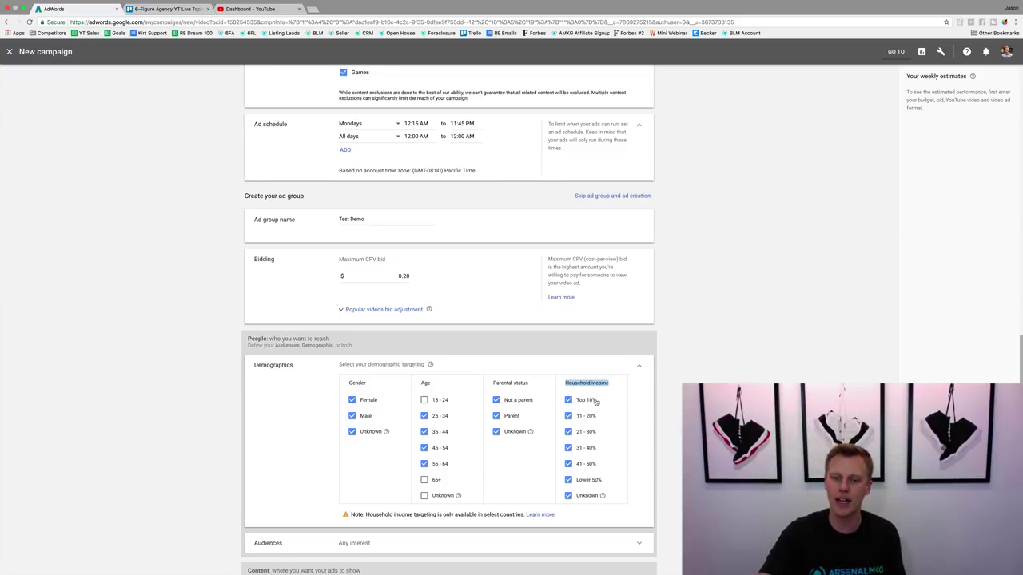
pyautogui.click(569, 496)
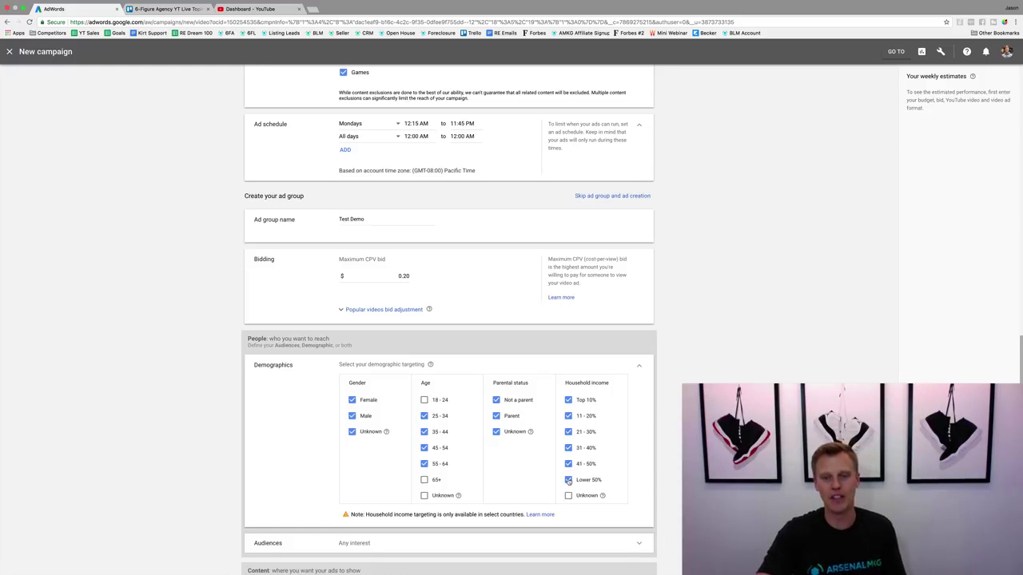
pyautogui.click(568, 480)
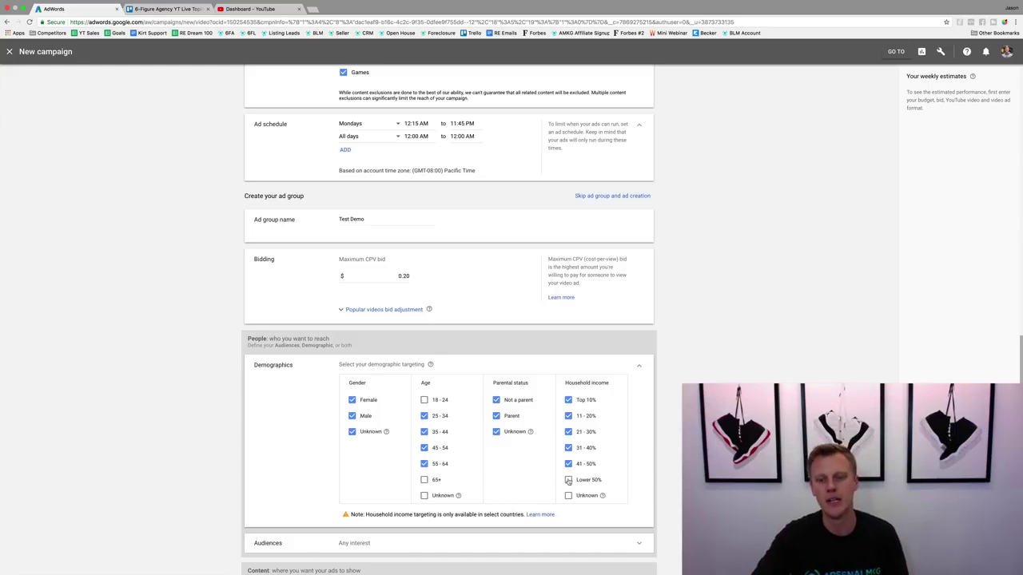
pyautogui.click(568, 465)
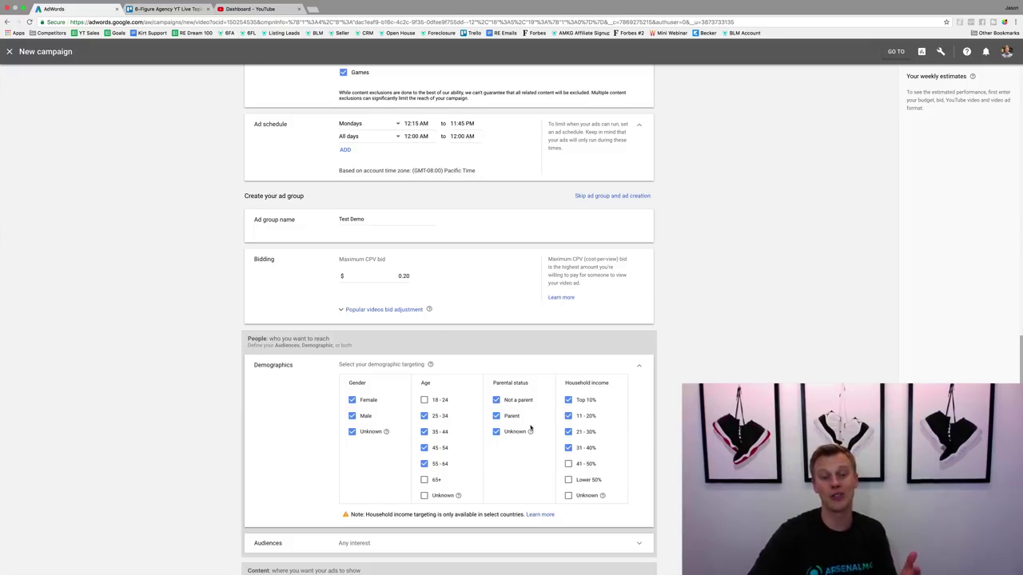
# Examine the affinity audience options and browse the in-market categories under intent and life events without selecting any.
pyautogui.scroll(-3, 561, 416)
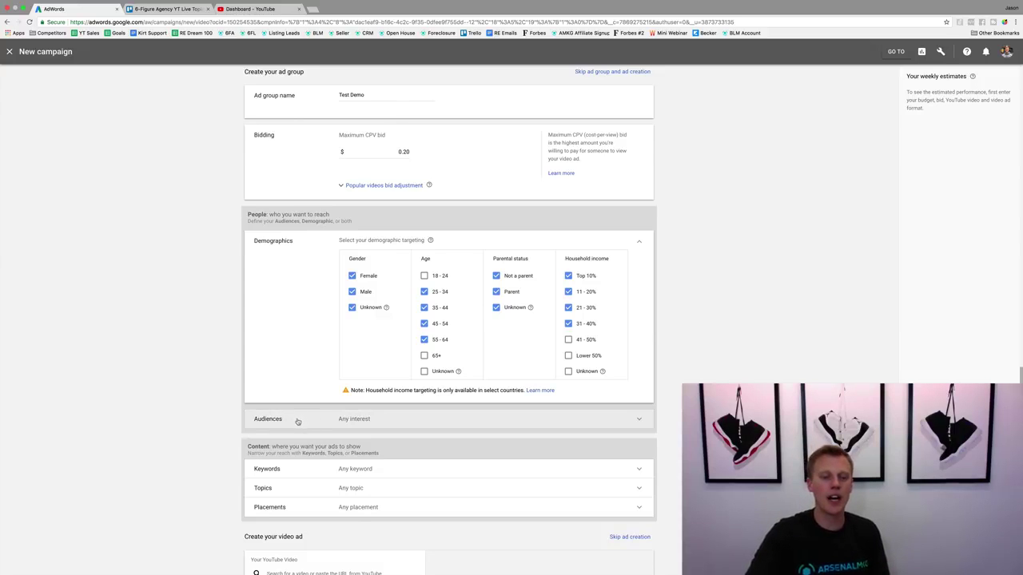
pyautogui.scroll(-3, 228, 450)
pyautogui.scroll(-1, 226, 451)
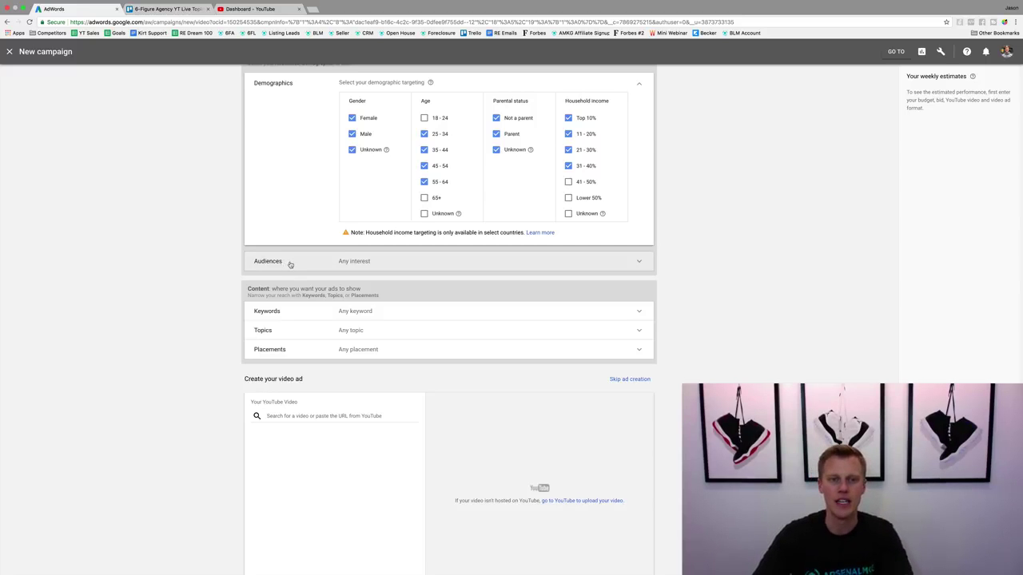
pyautogui.click(290, 263)
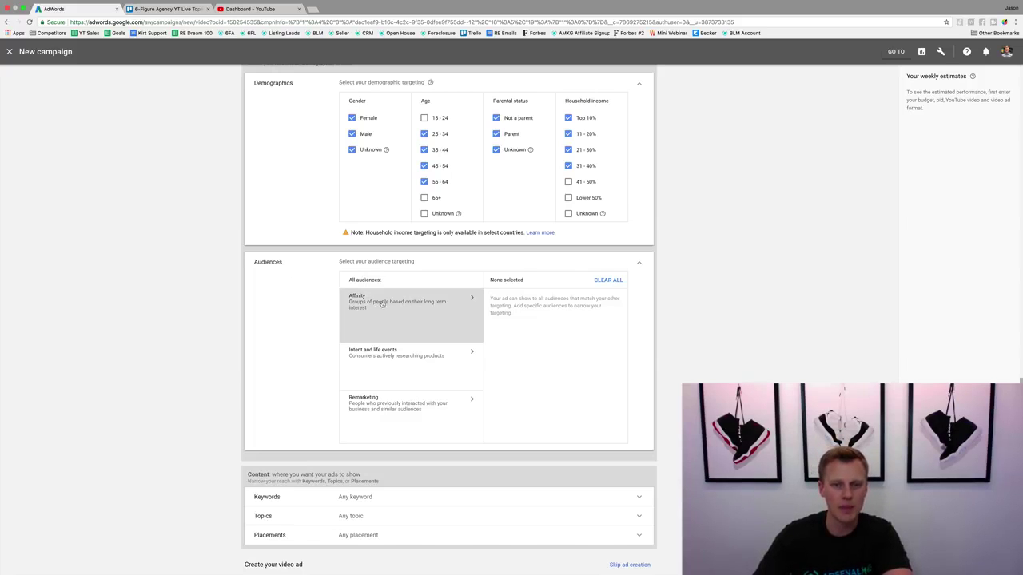
pyautogui.click(425, 308)
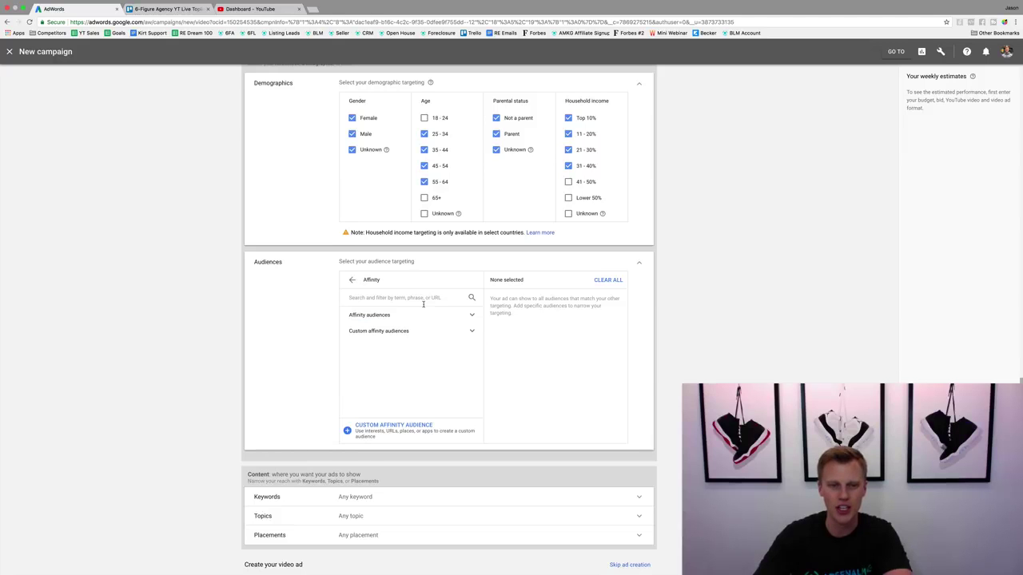
pyautogui.click(351, 280)
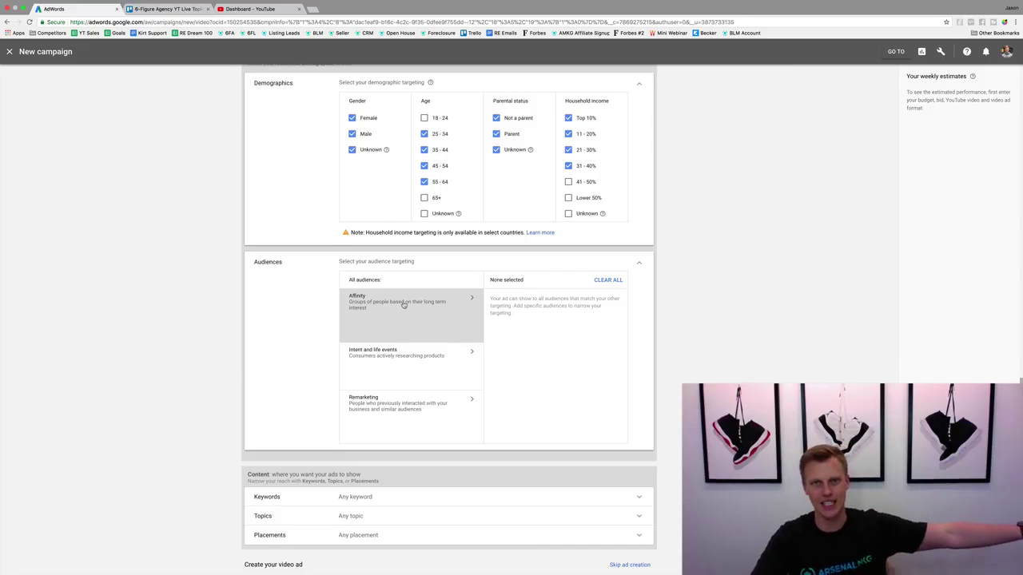
pyautogui.click(415, 361)
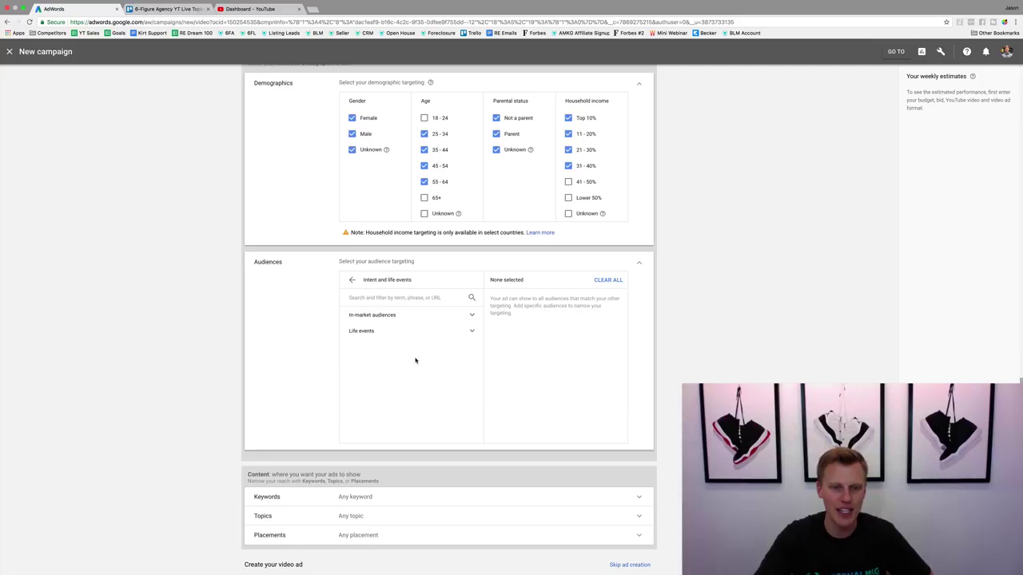
pyautogui.click(414, 319)
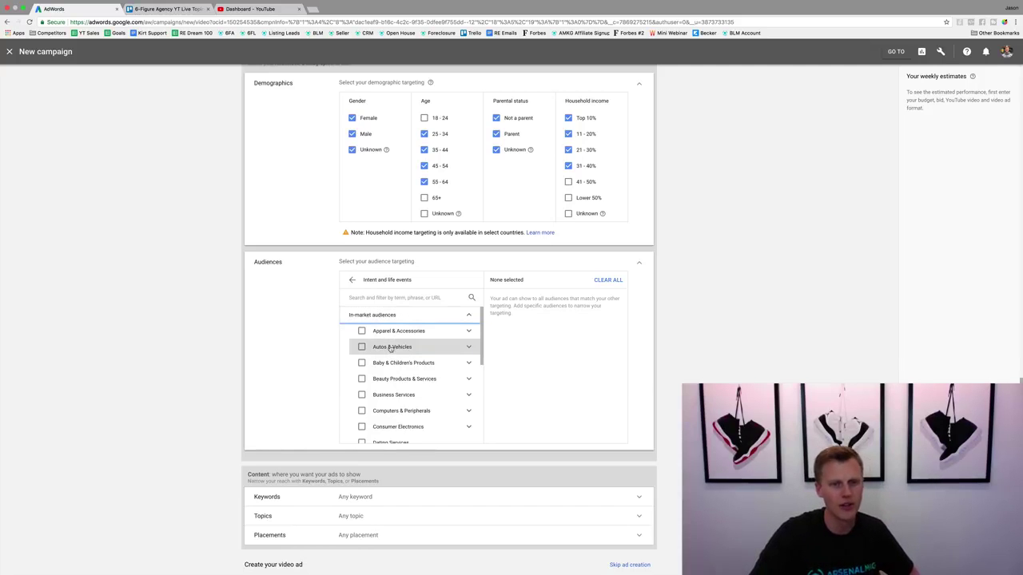
pyautogui.scroll(-1, 408, 394)
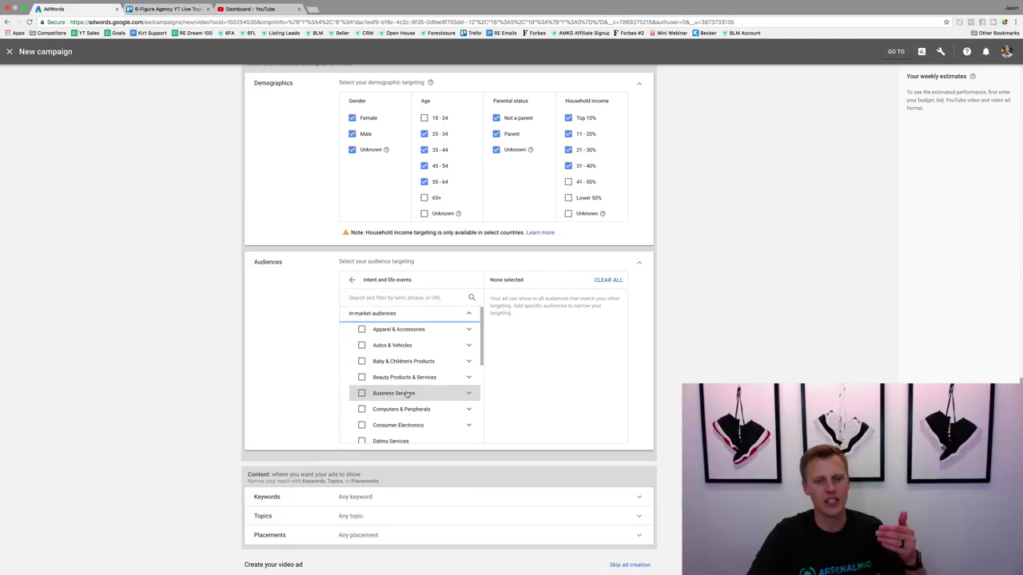
pyautogui.scroll(-3, 408, 395)
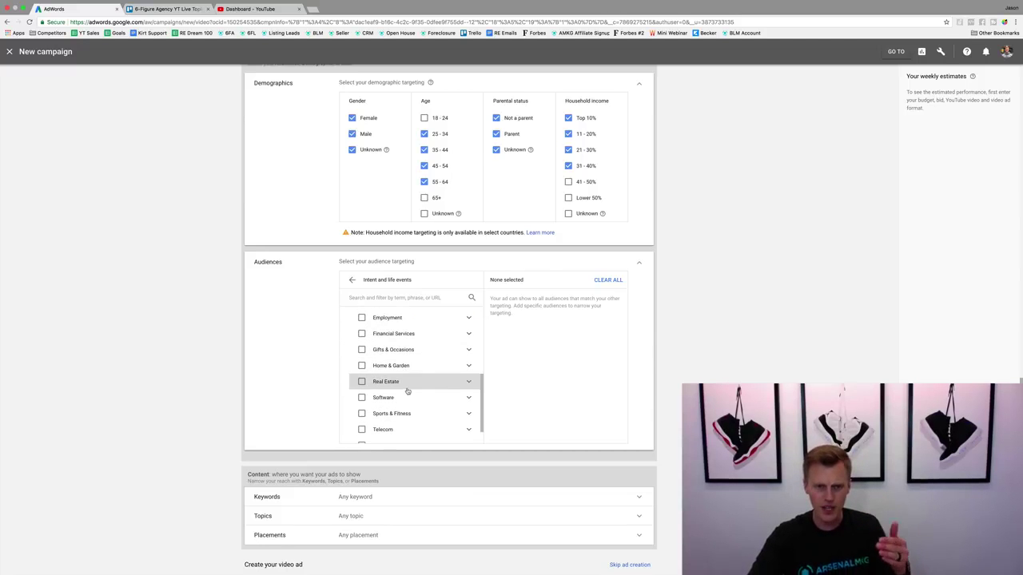
pyautogui.scroll(-1, 407, 382)
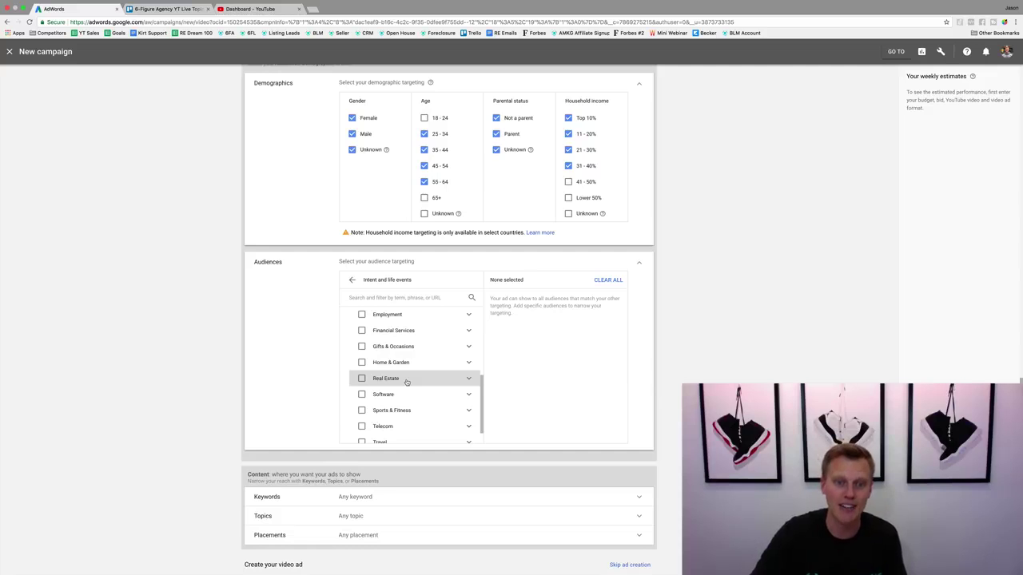
pyautogui.scroll(-1, 407, 382)
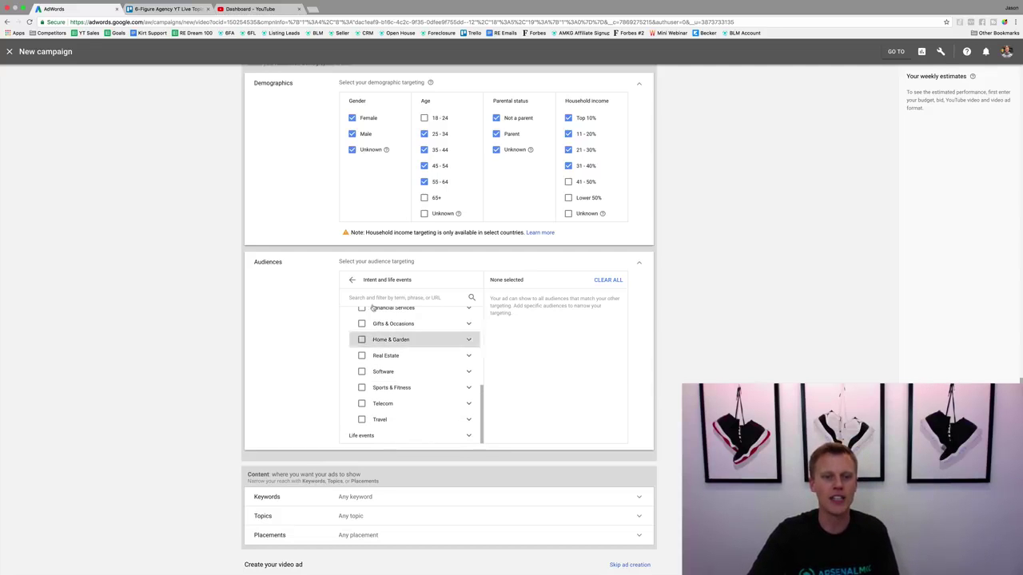
pyautogui.click(352, 280)
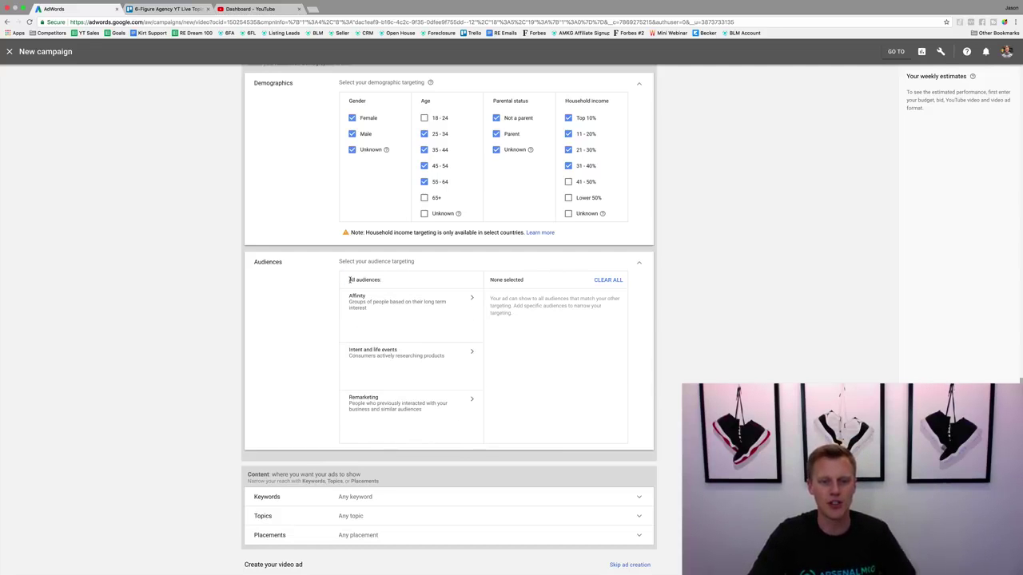
# Browse the similar audiences among the remarketing lists and close the audience targeting without selecting any.
pyautogui.click(387, 403)
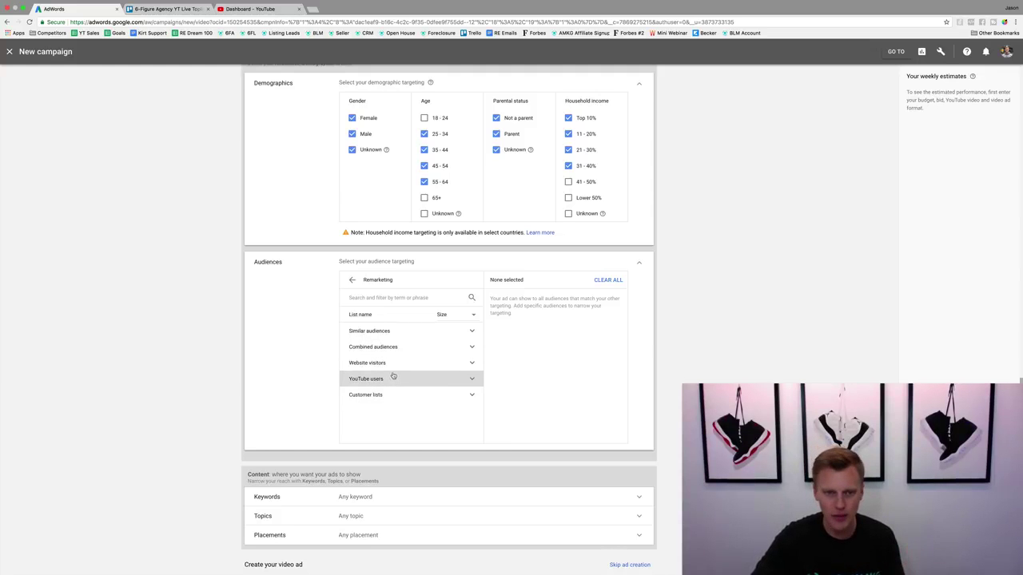
pyautogui.click(387, 333)
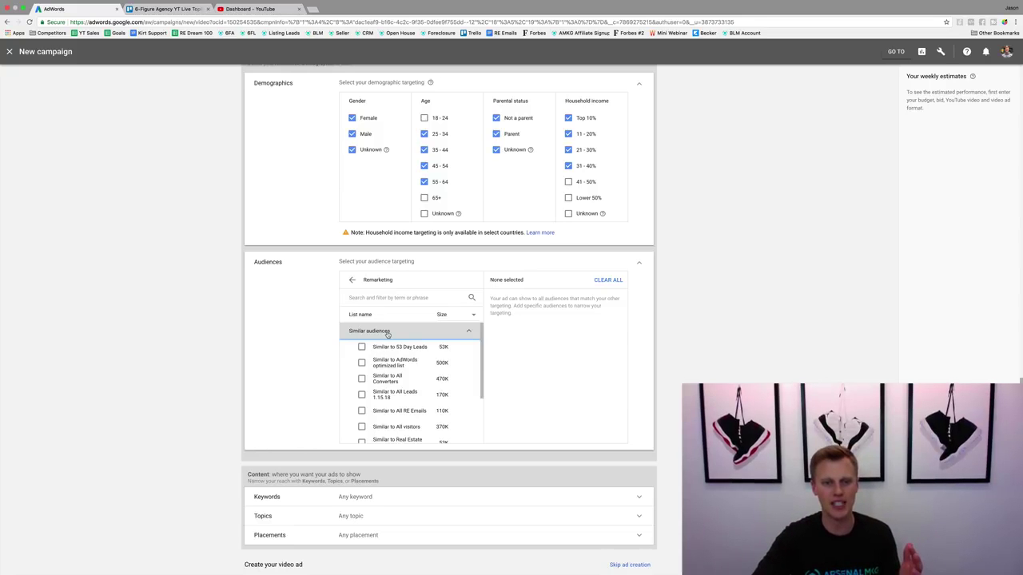
pyautogui.scroll(-4, 382, 367)
pyautogui.scroll(-2, 382, 382)
pyautogui.scroll(6, 382, 376)
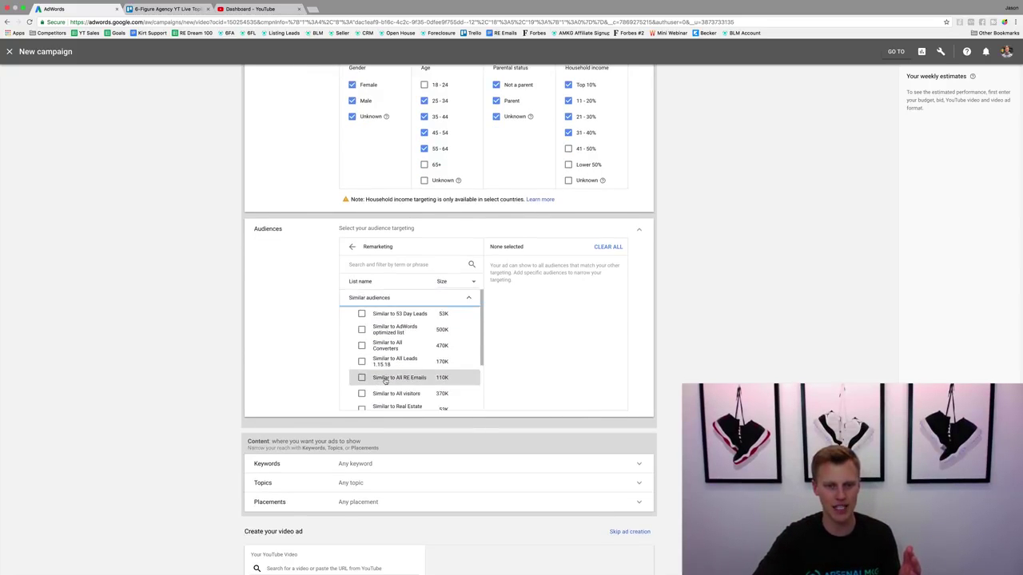
pyautogui.scroll(-2, 299, 394)
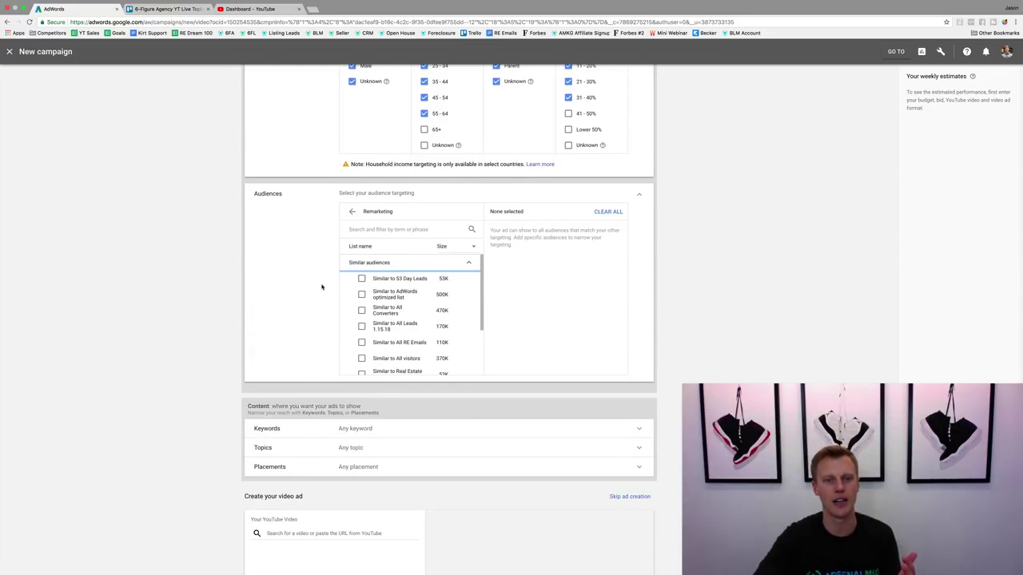
pyautogui.click(352, 211)
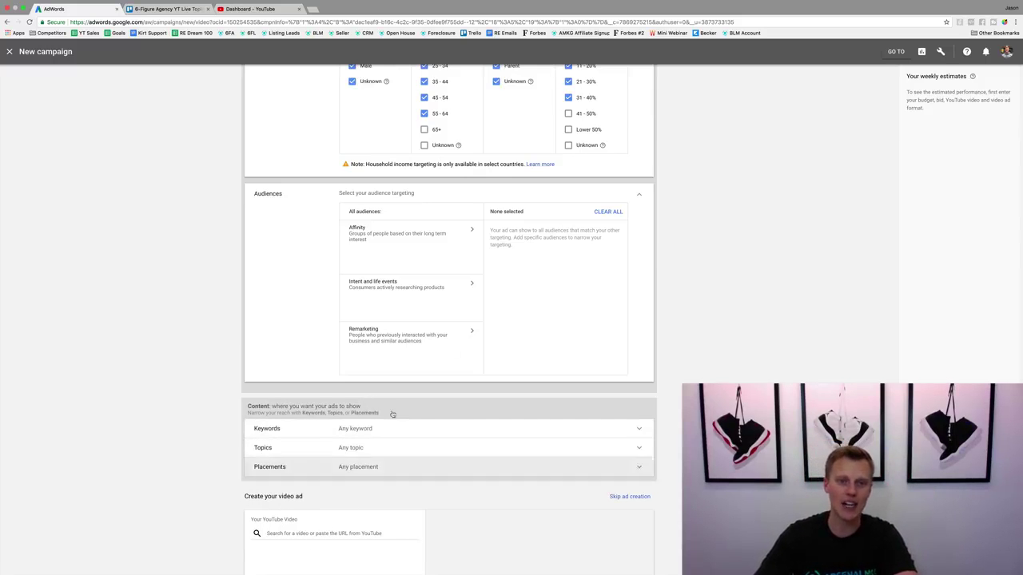
pyautogui.click(639, 194)
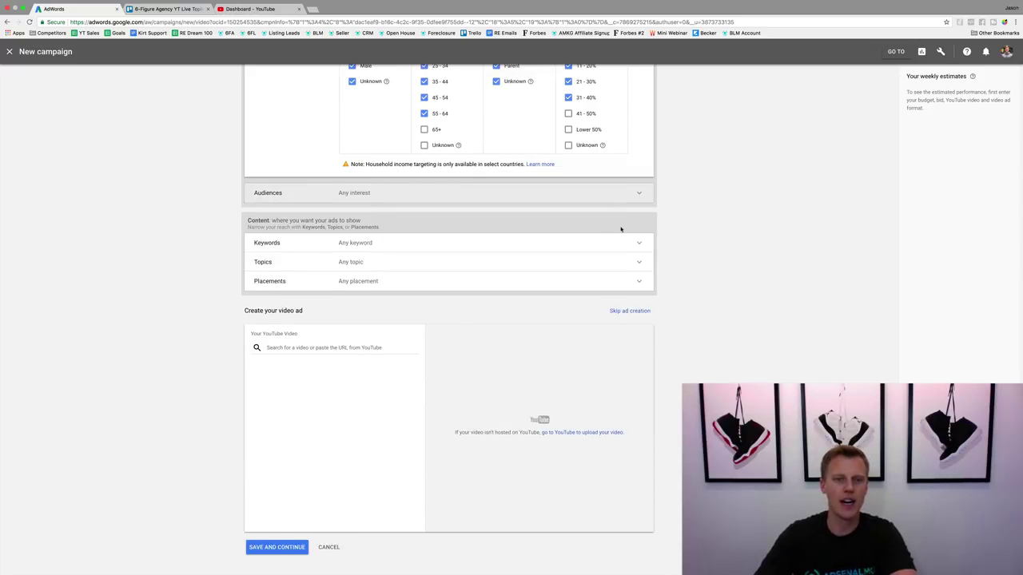
# Add "basketball shoes" as a targeting keyword for the ad group.
pyautogui.click(366, 243)
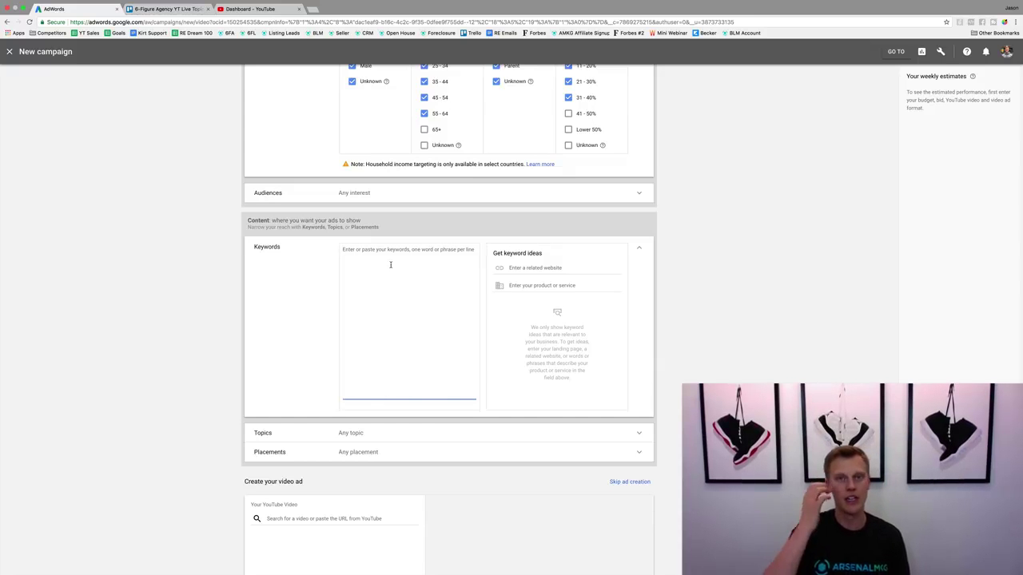
pyautogui.write('ba')
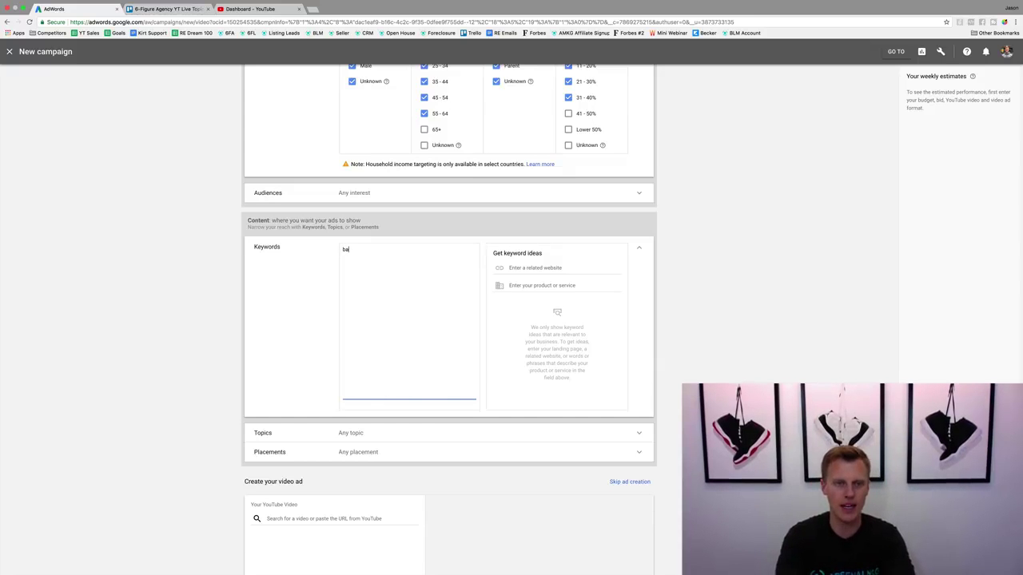
pyautogui.write('sketball shoe')
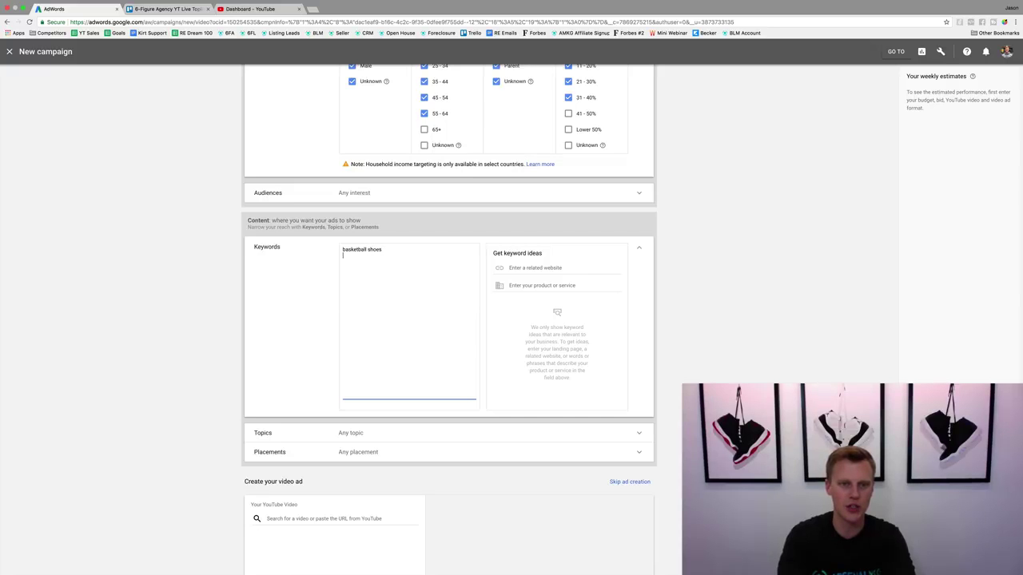
# Add "kobe basketball shoes" and "lebron" as further targeting keywords on their own lines.
pyautogui.write('s')
pyautogui.press('Return')
pyautogui.write('kobe bas')
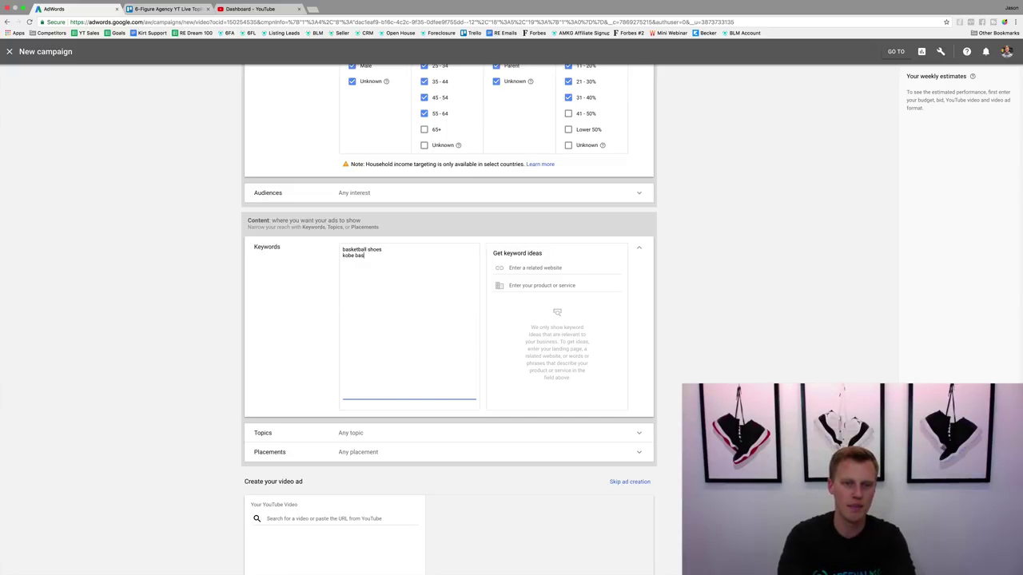
pyautogui.write('ketball shoes ')
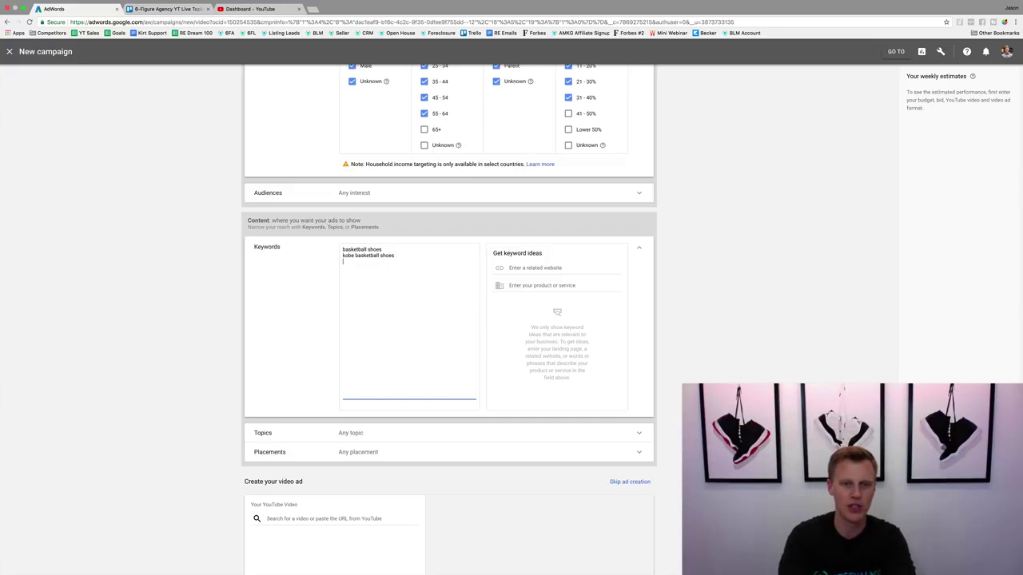
pyautogui.write('lebron')
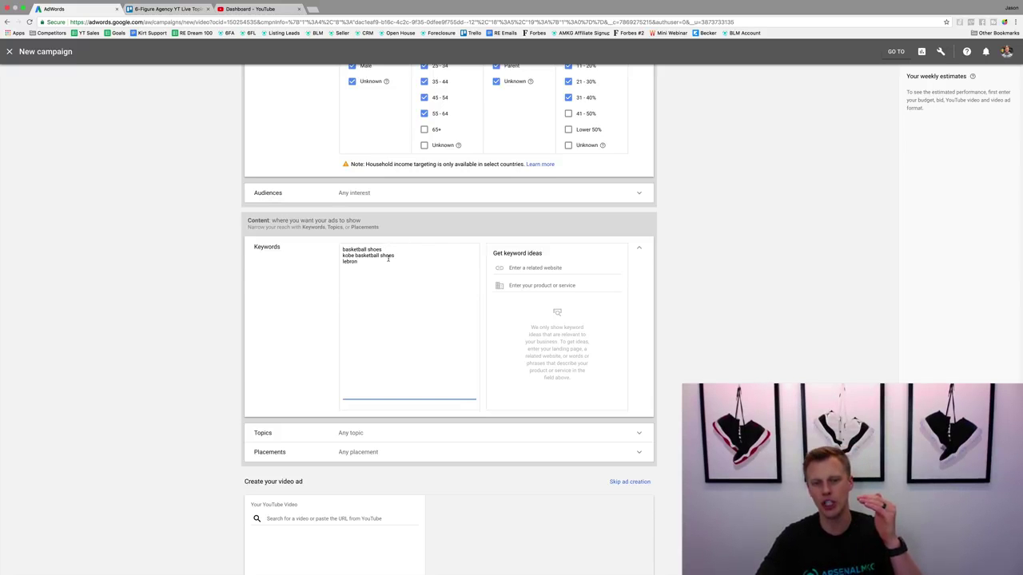
pyautogui.moveTo(384, 250); pyautogui.dragTo(342, 252)
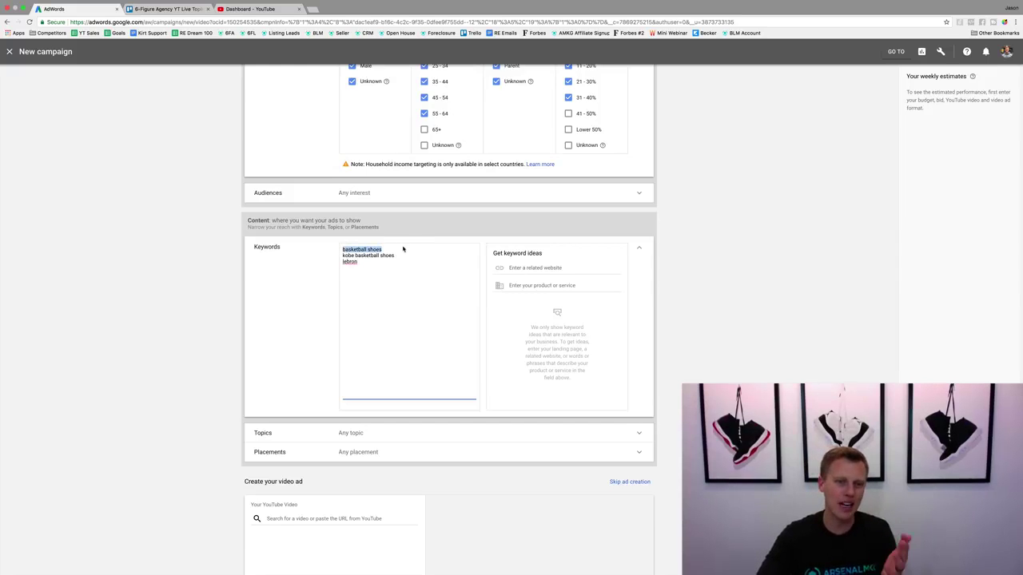
pyautogui.click(550, 268)
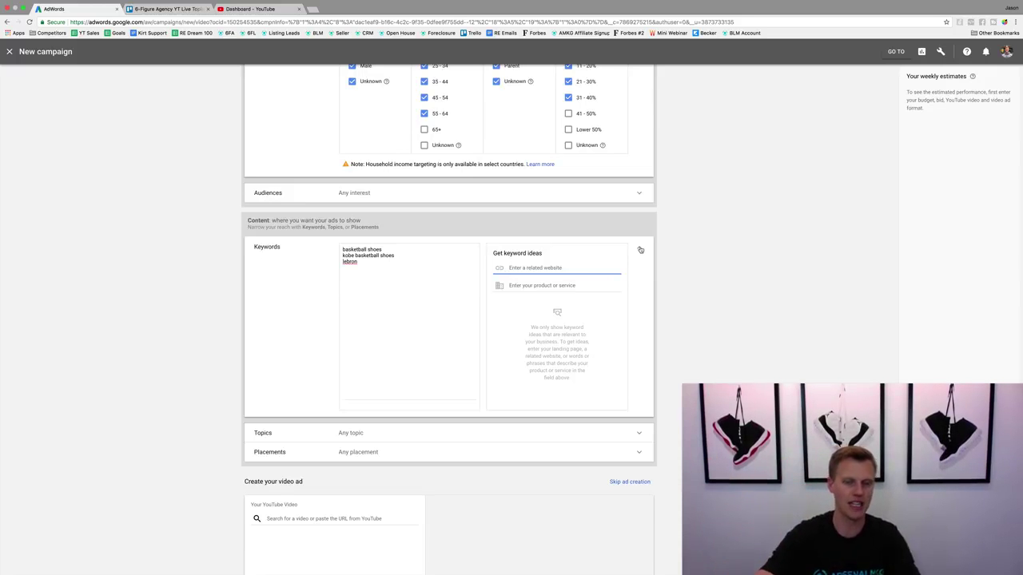
# Open the topic targeting and review the audience types alongside the keyword list.
pyautogui.click(387, 434)
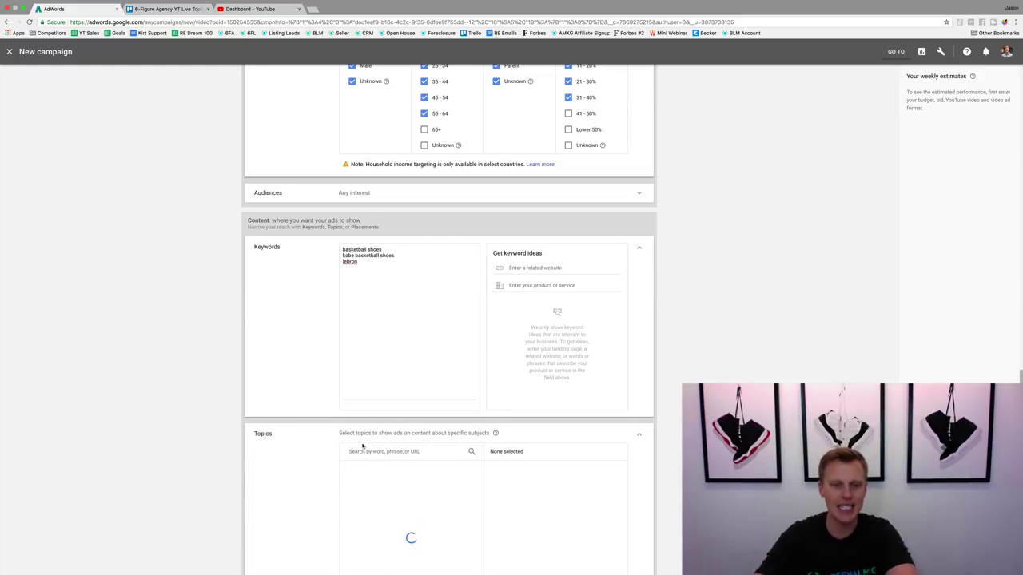
pyautogui.scroll(-3, 249, 472)
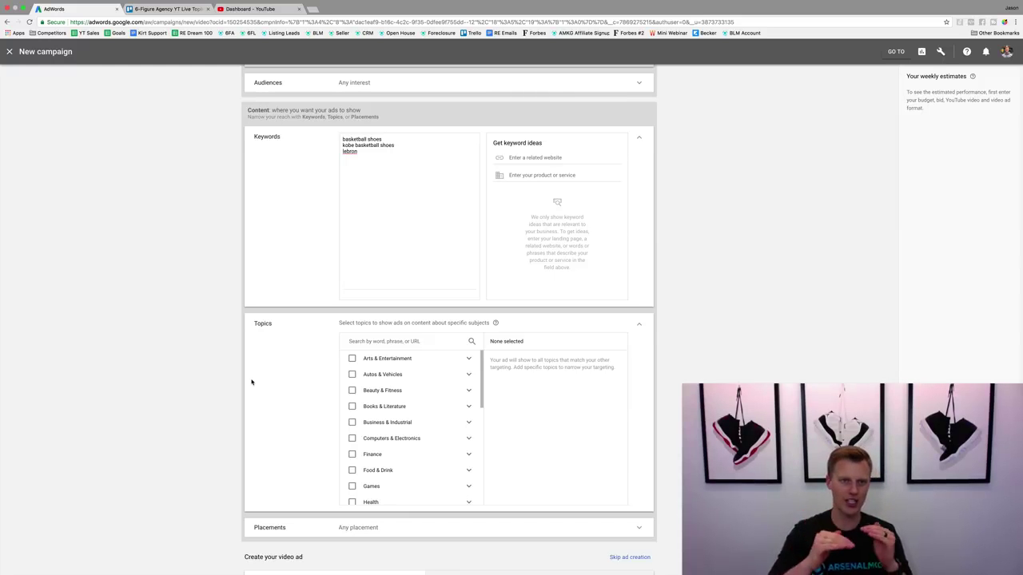
pyautogui.scroll(1, 297, 223)
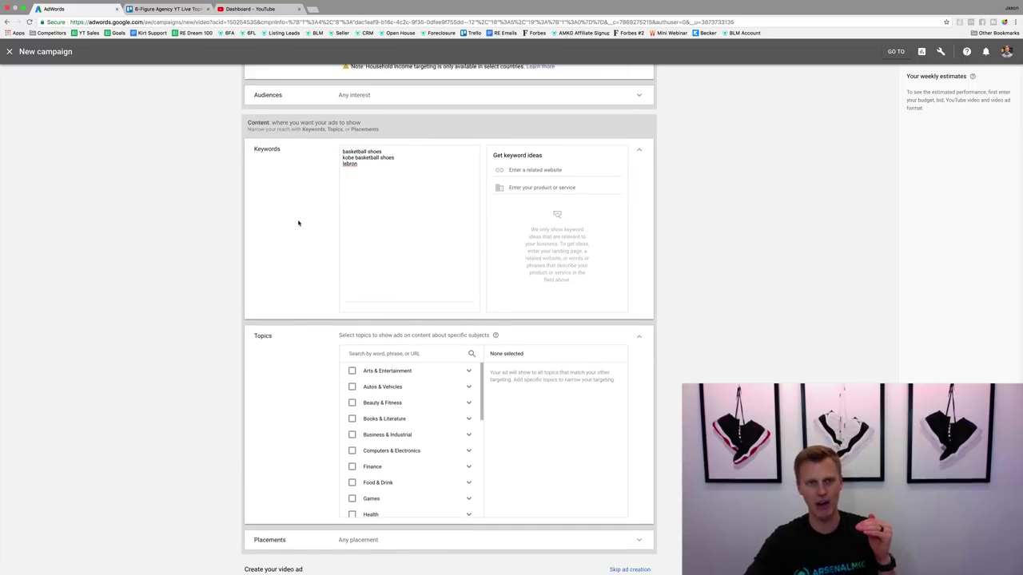
pyautogui.click(309, 115)
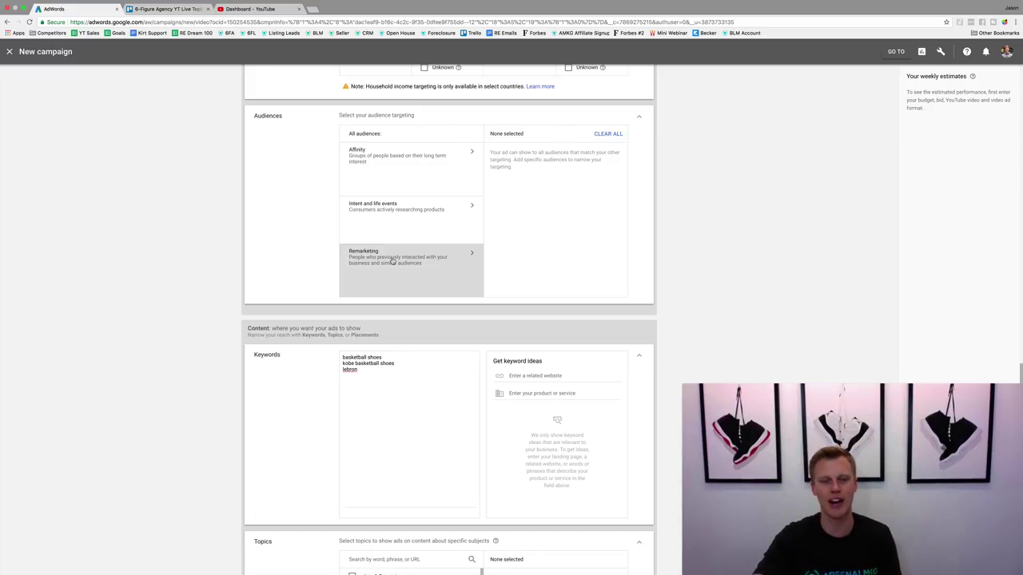
pyautogui.scroll(-3, 392, 261)
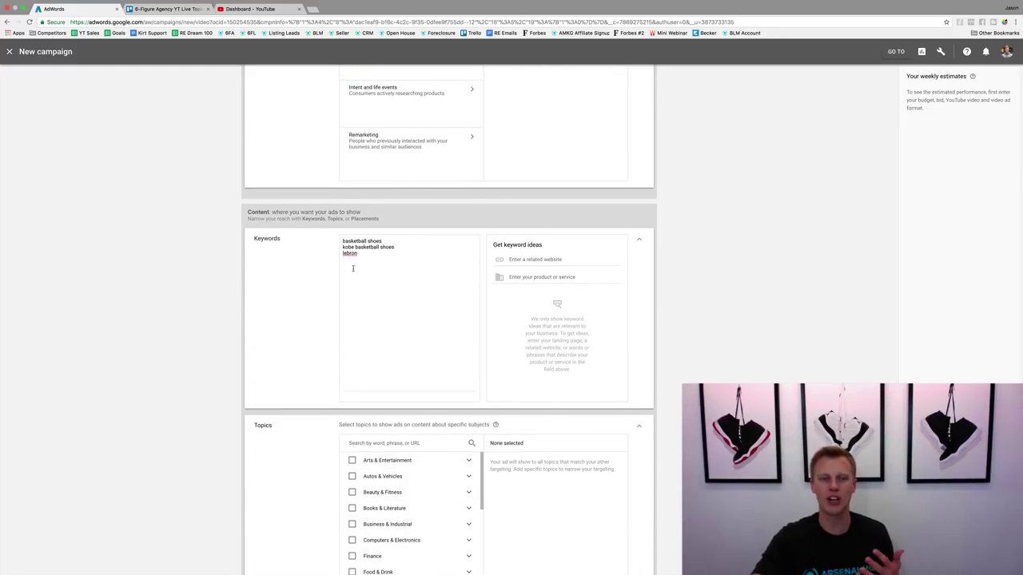
pyautogui.scroll(2, 302, 297)
pyautogui.scroll(-6, 306, 325)
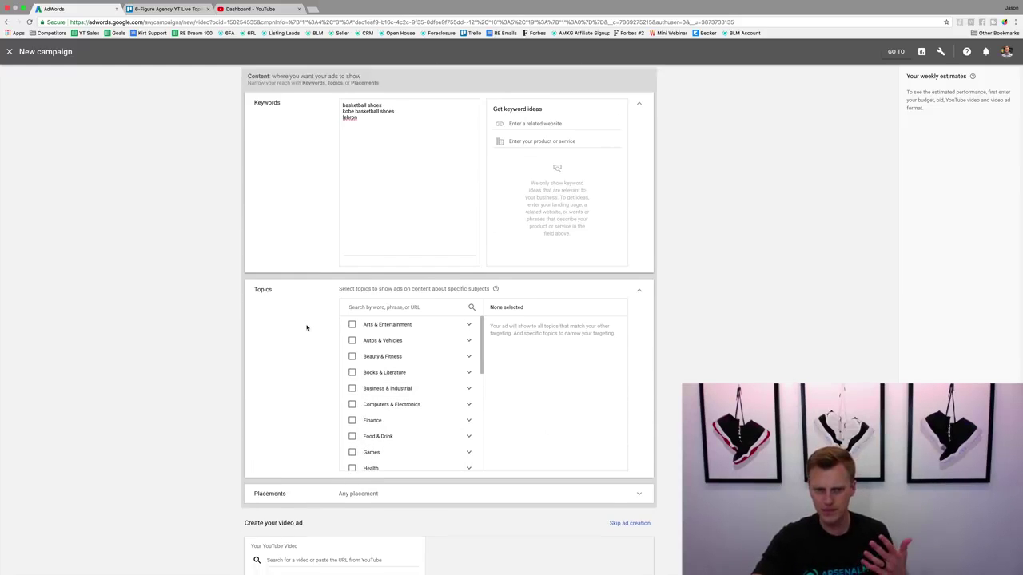
# Browse the topic categories from Arts & Entertainment to World Localities without selecting any.
pyautogui.scroll(-1, 307, 328)
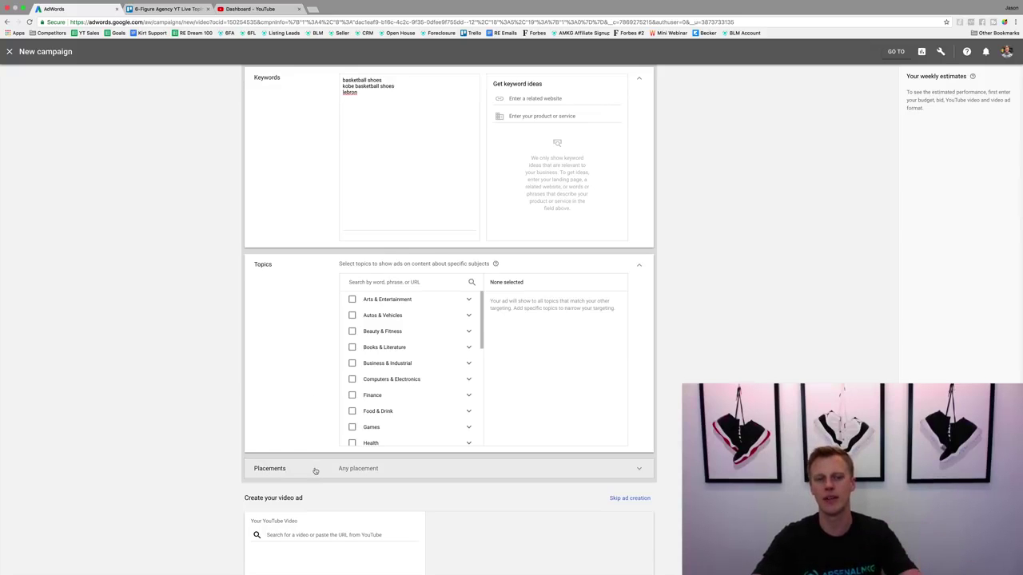
pyautogui.scroll(-1, 364, 328)
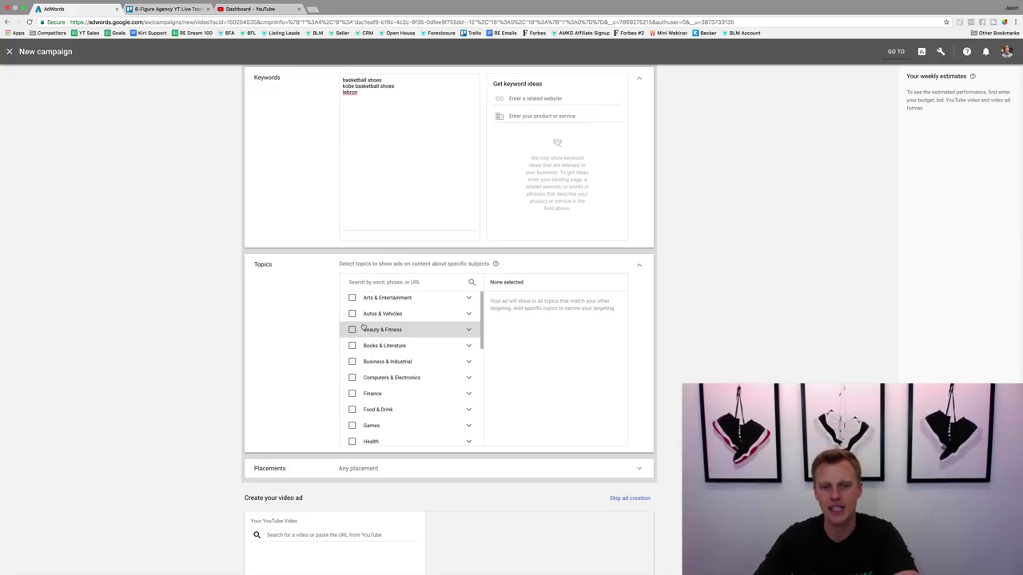
pyautogui.scroll(-2, 361, 329)
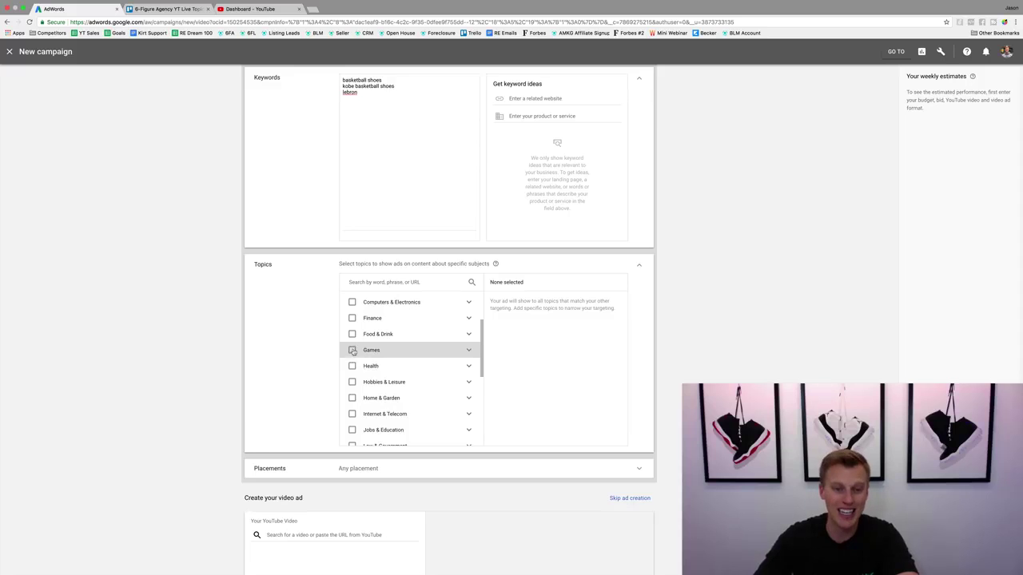
pyautogui.scroll(-1, 359, 398)
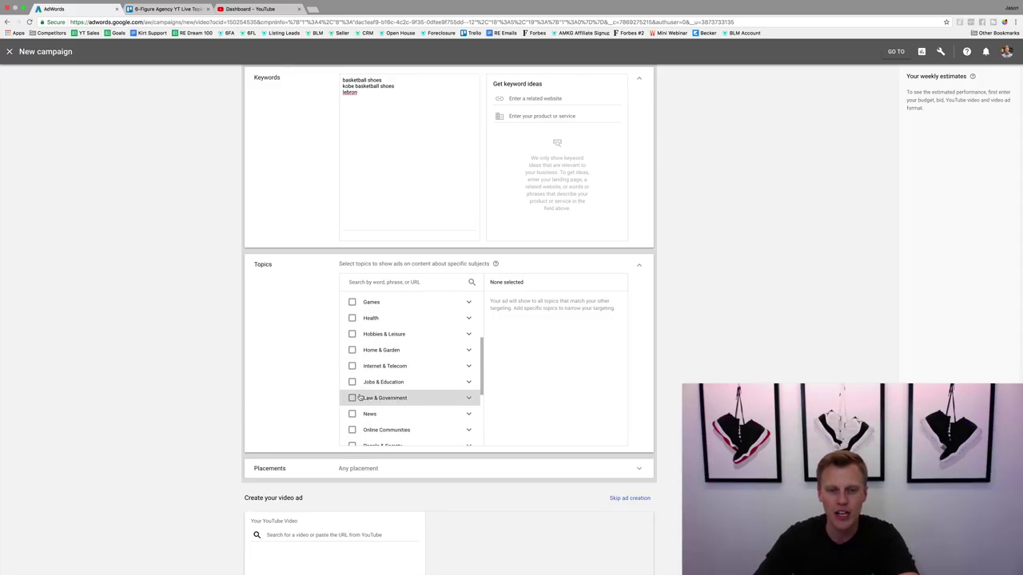
pyautogui.scroll(-5, 362, 392)
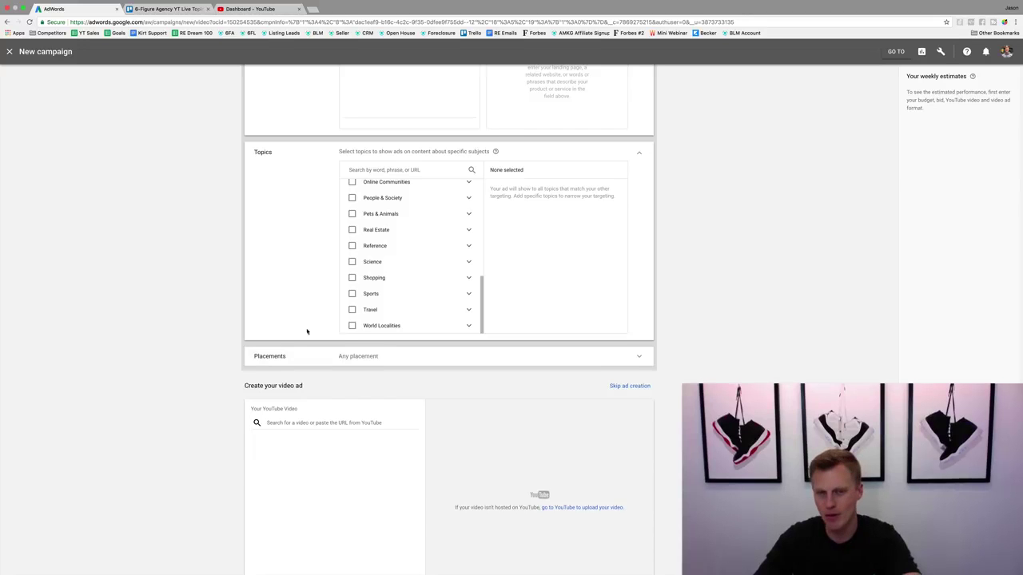
pyautogui.scroll(2, 309, 326)
pyautogui.scroll(3, 321, 276)
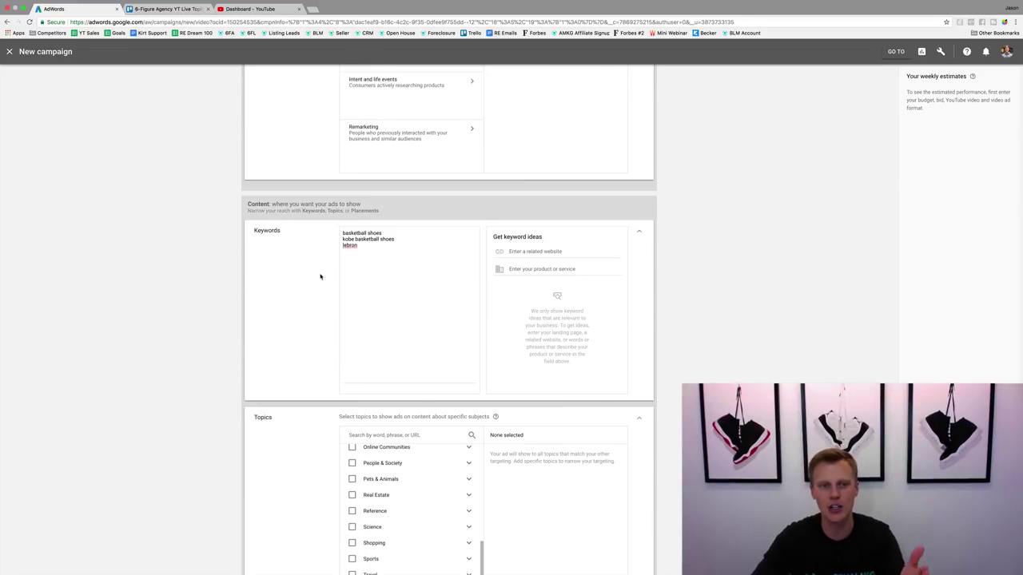
pyautogui.scroll(-3, 323, 423)
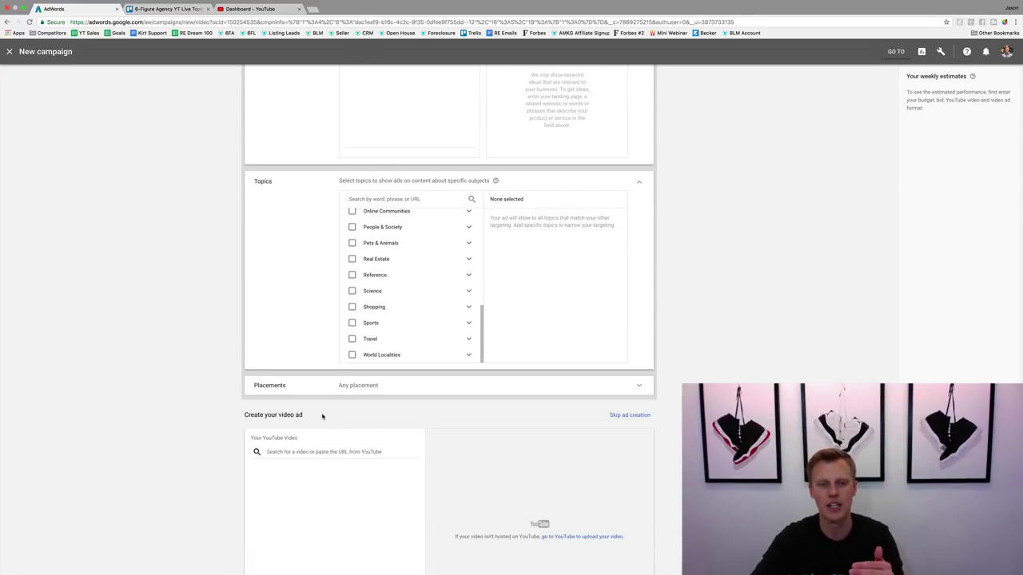
# Open the placement targeting and search the available placements for "basketball shoes".
pyautogui.click(326, 392)
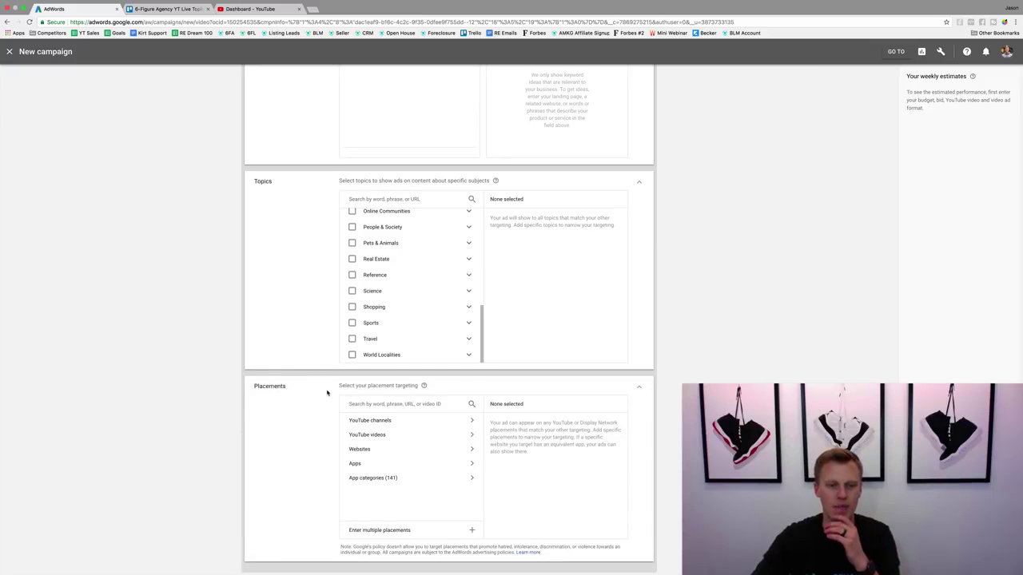
pyautogui.scroll(-1, 292, 408)
pyautogui.scroll(-4, 293, 408)
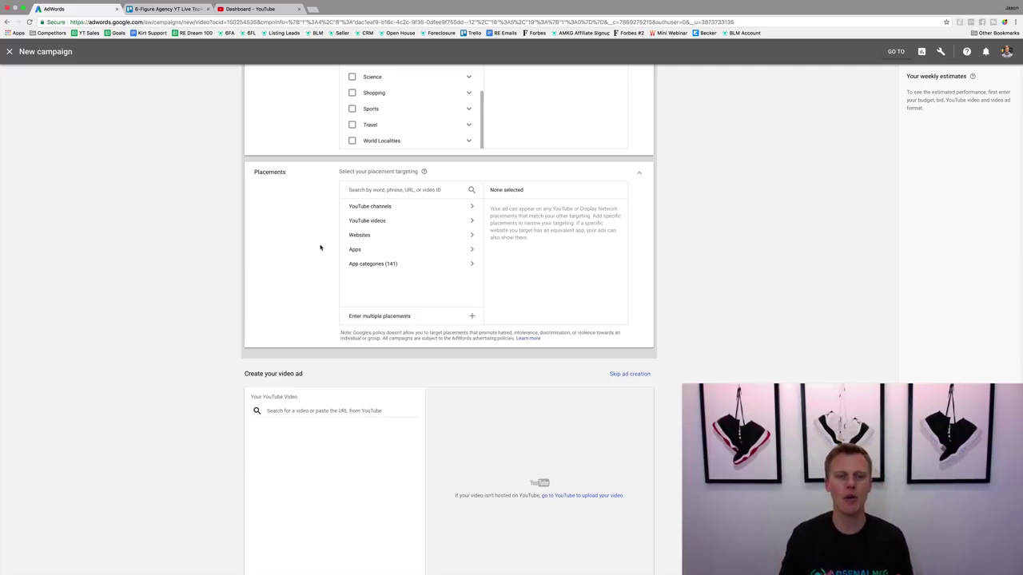
pyautogui.click(370, 207)
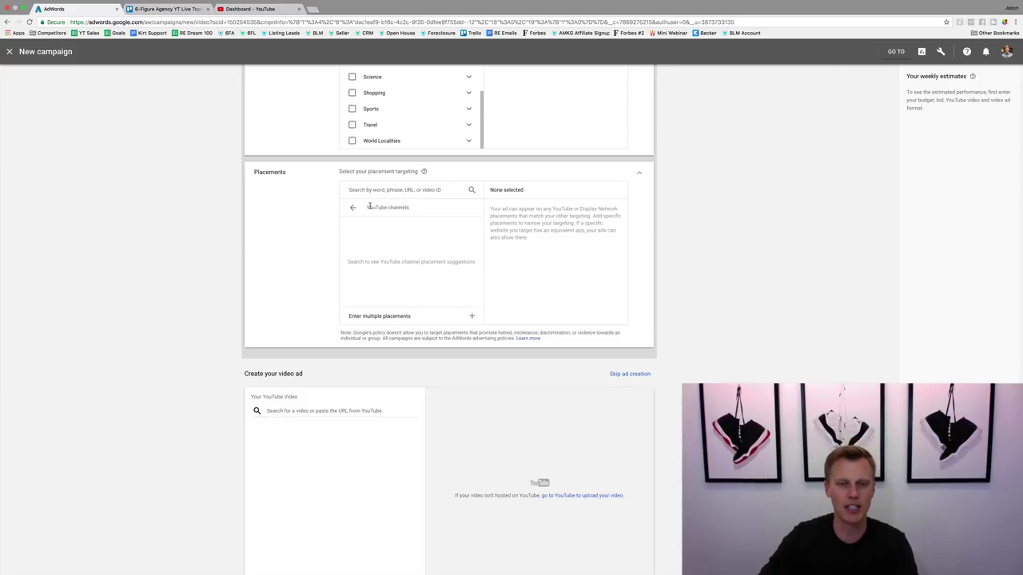
pyautogui.click(353, 208)
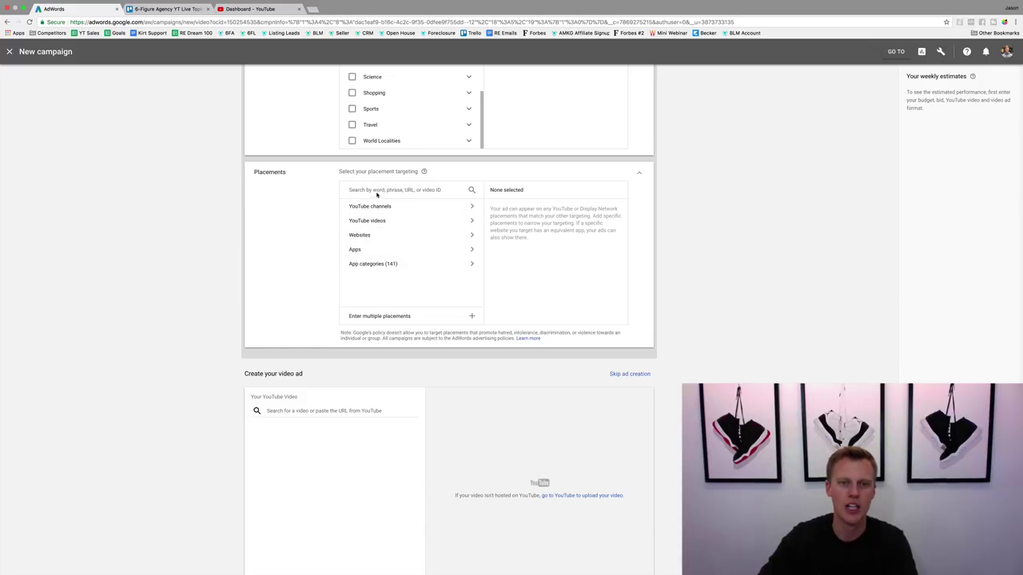
pyautogui.click(376, 191)
pyautogui.write('bask')
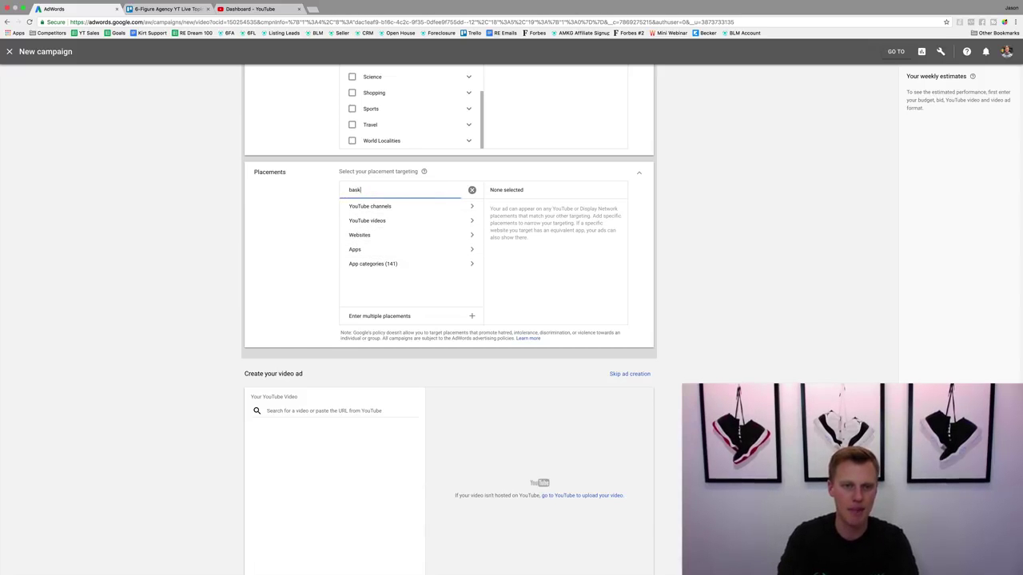
pyautogui.write('etball shoes')
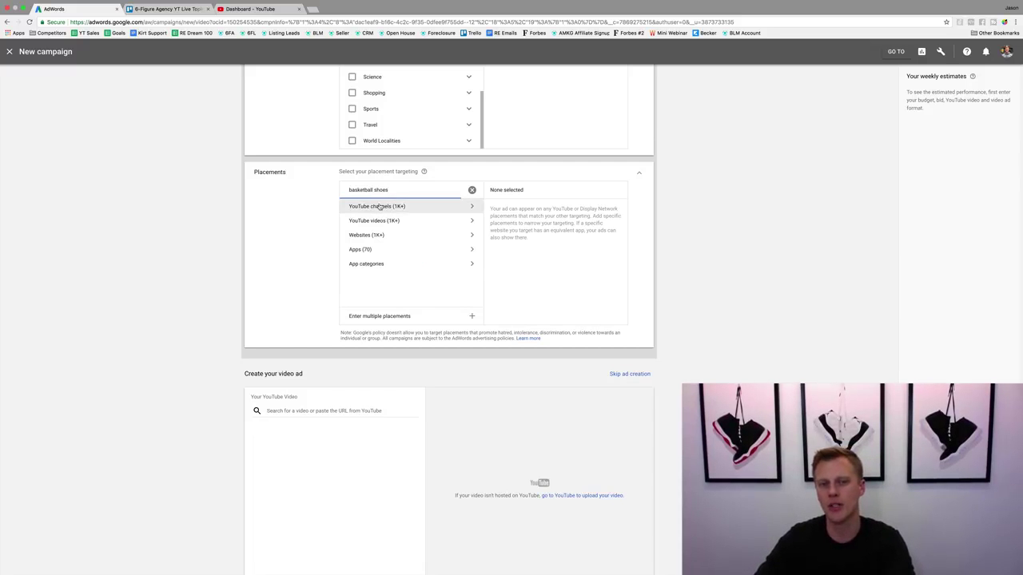
# Add the first five YouTube videos found for "basketball shoes" as ad placements.
pyautogui.click(380, 221)
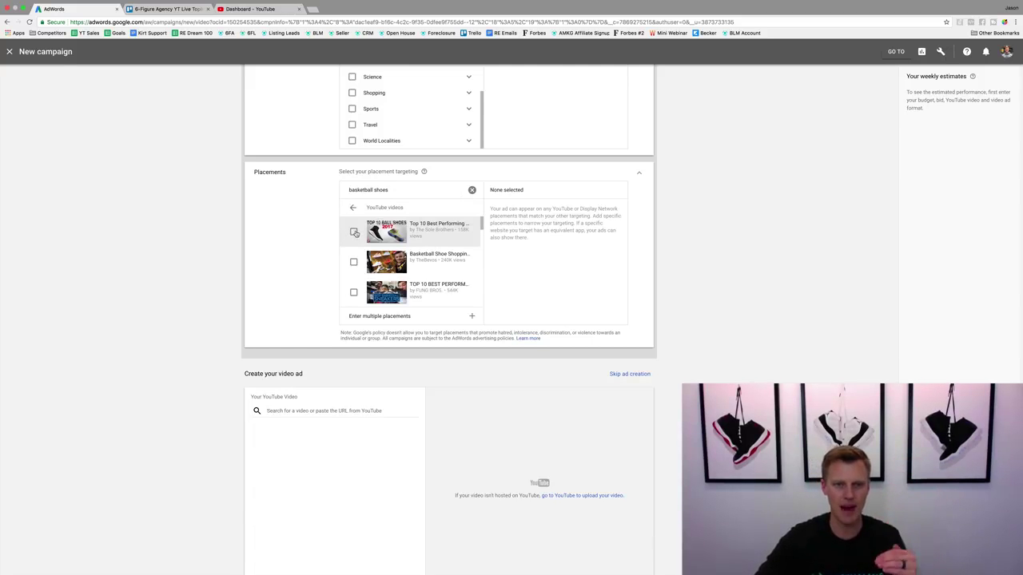
pyautogui.click(354, 232)
pyautogui.click(354, 262)
pyautogui.click(354, 292)
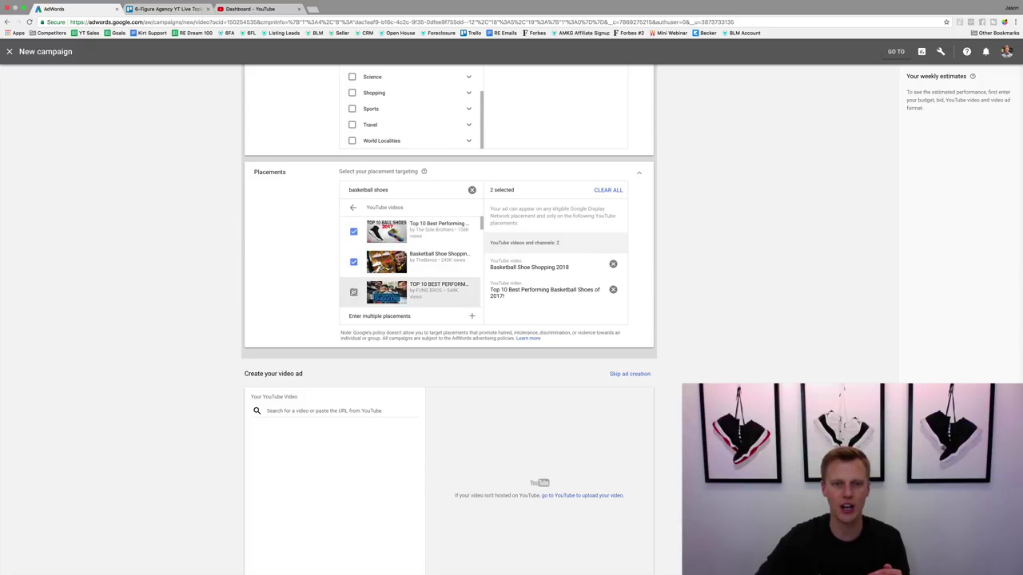
pyautogui.scroll(-2, 360, 268)
pyautogui.click(355, 267)
pyautogui.click(355, 296)
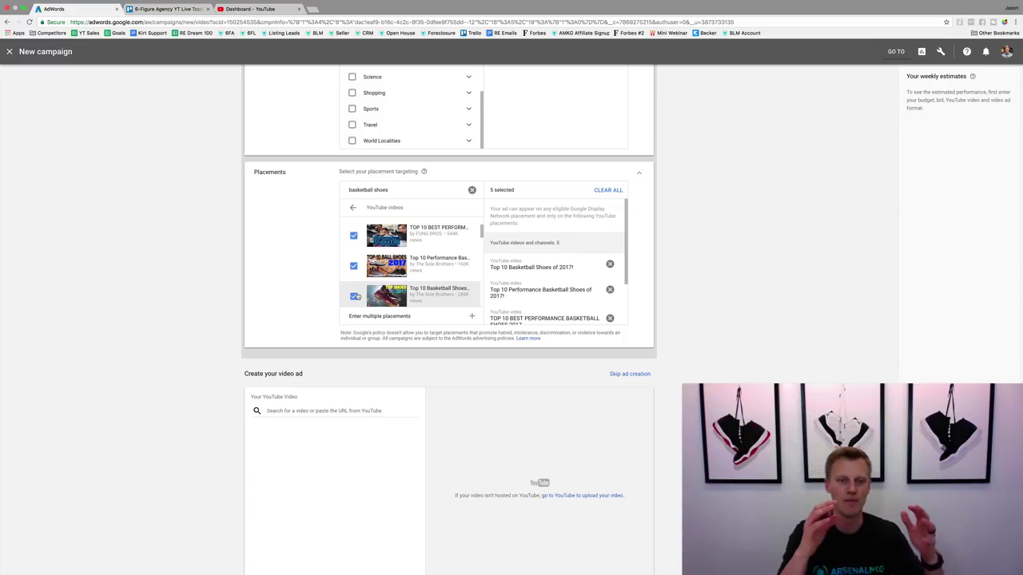
# Add the videos Basketball Shoe Shopping 2017, Top 5 Outdoor Basketball Shoes! and Top Budget Model Basketball Shoes! as placements.
pyautogui.scroll(-5, 355, 264)
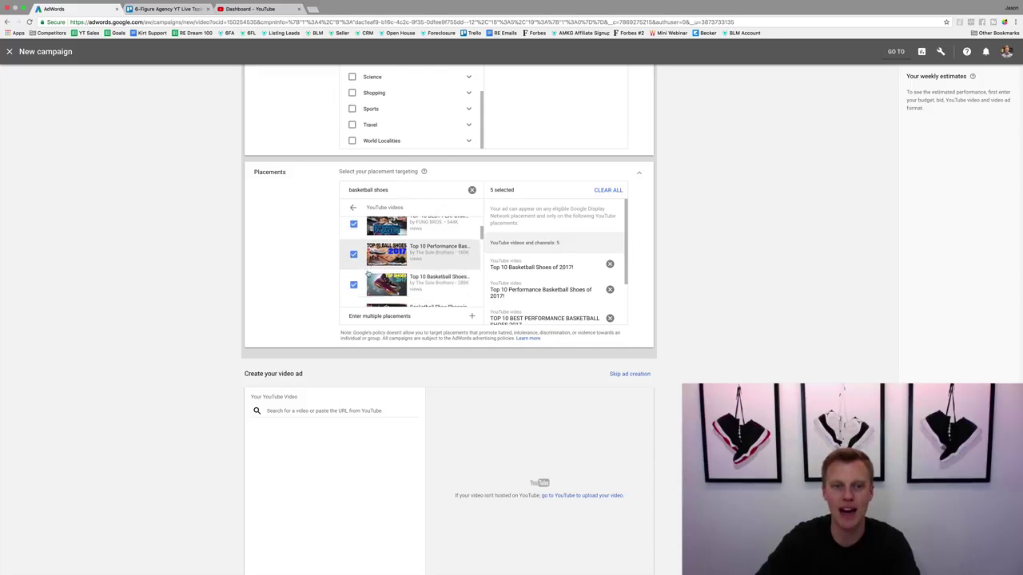
pyautogui.click(353, 226)
pyautogui.click(354, 254)
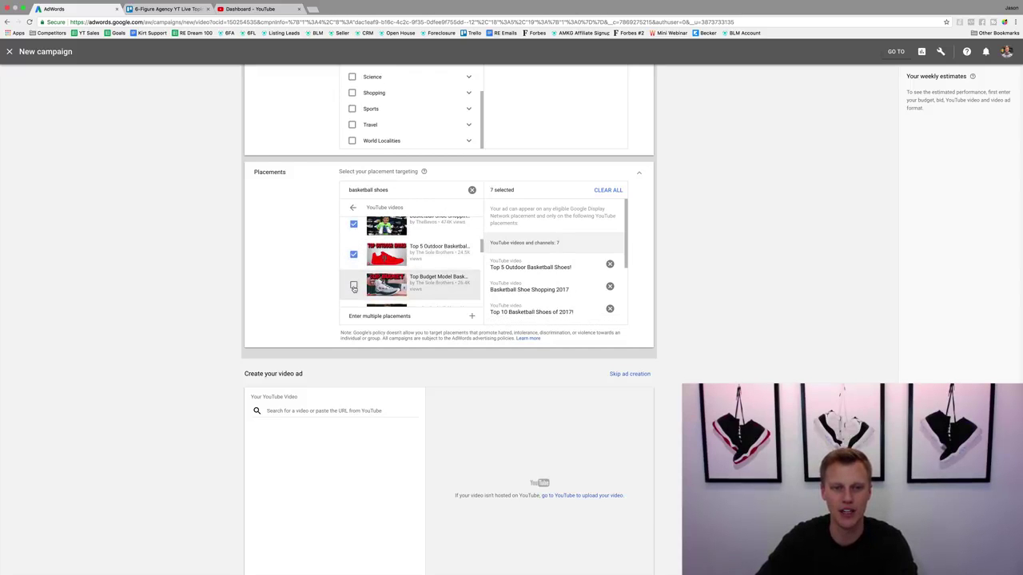
pyautogui.click(354, 285)
# Search the YouTube video placements for "lebron shoes" and add the first three videos.
pyautogui.tripleClick(415, 192)
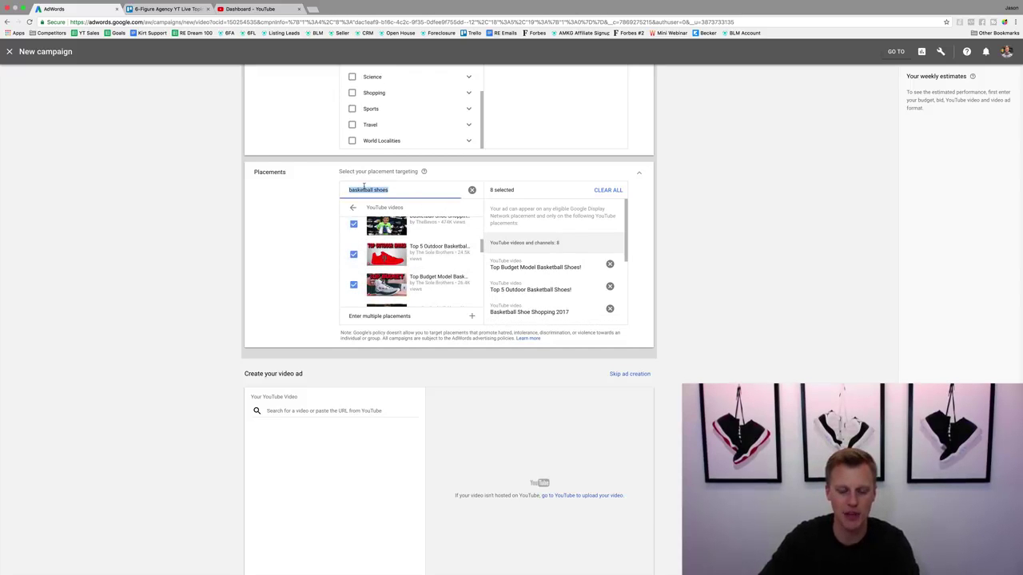
pyautogui.write('lebron shoes')
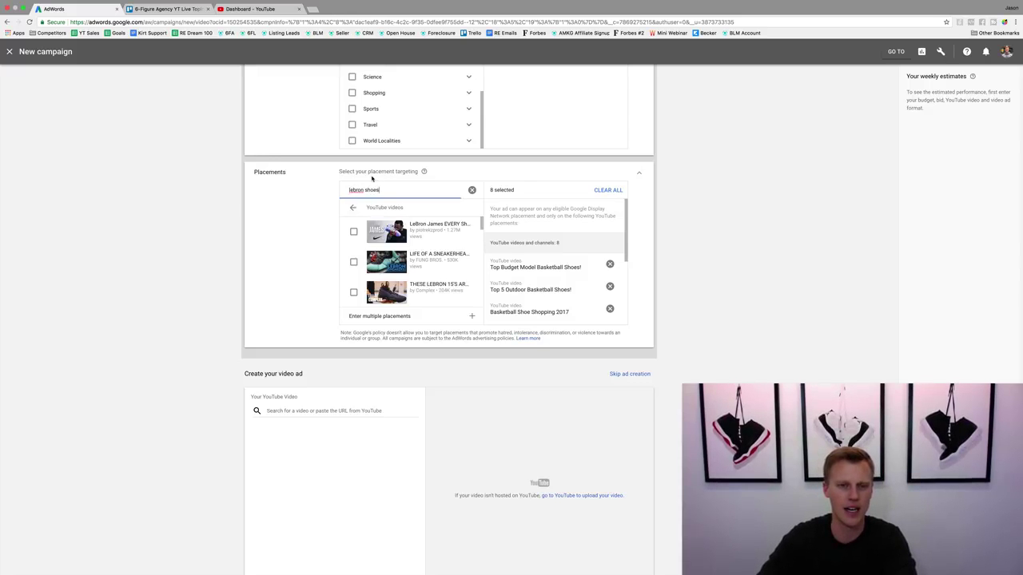
pyautogui.click(353, 232)
pyautogui.click(354, 261)
pyautogui.click(354, 292)
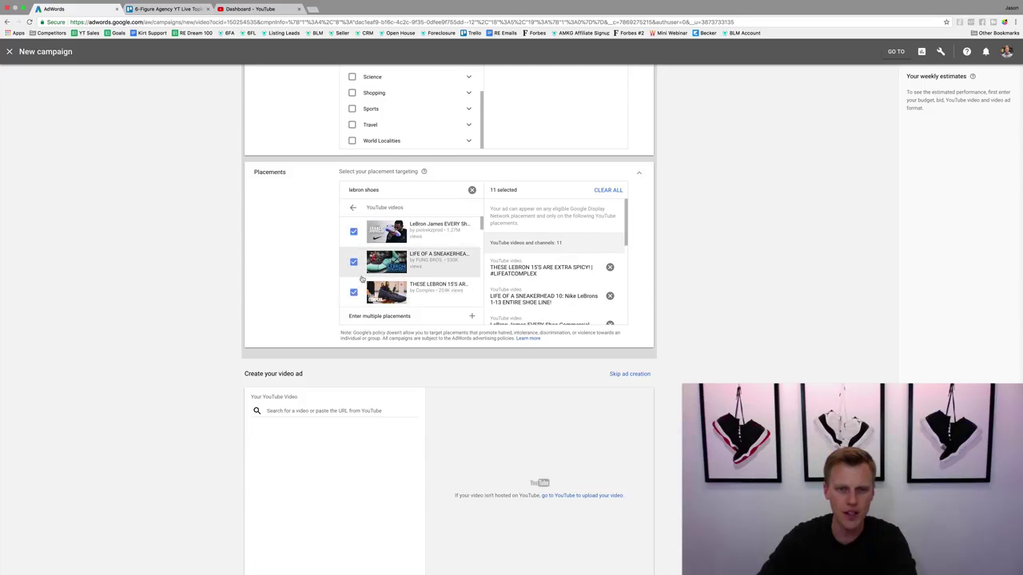
# Add the next three "lebron shoes" videos as placements, ending with the one about the special EQUALITY shoes.
pyautogui.scroll(-2, 354, 290)
pyautogui.click(353, 268)
pyautogui.click(354, 298)
pyautogui.scroll(-2, 359, 286)
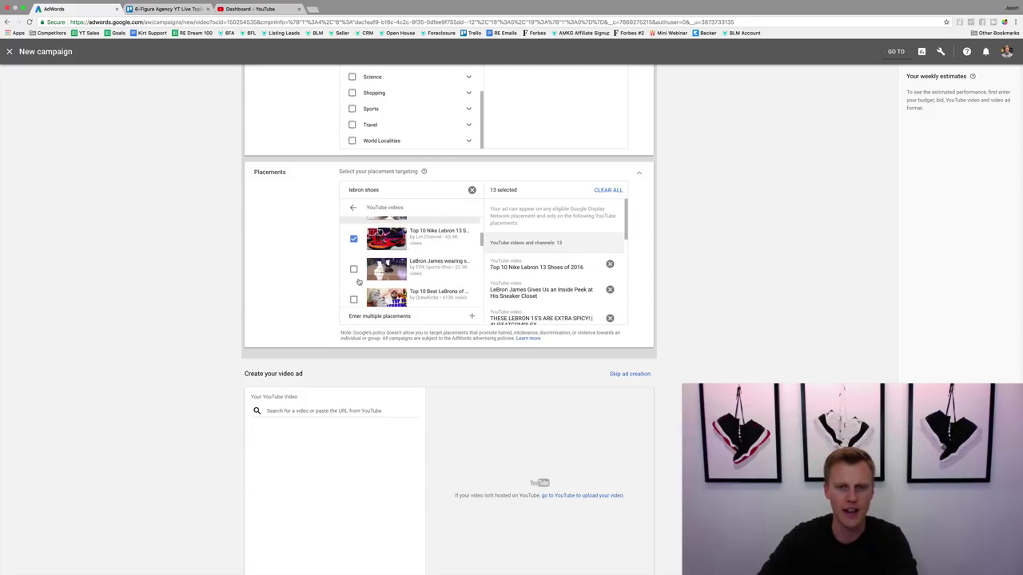
pyautogui.click(354, 270)
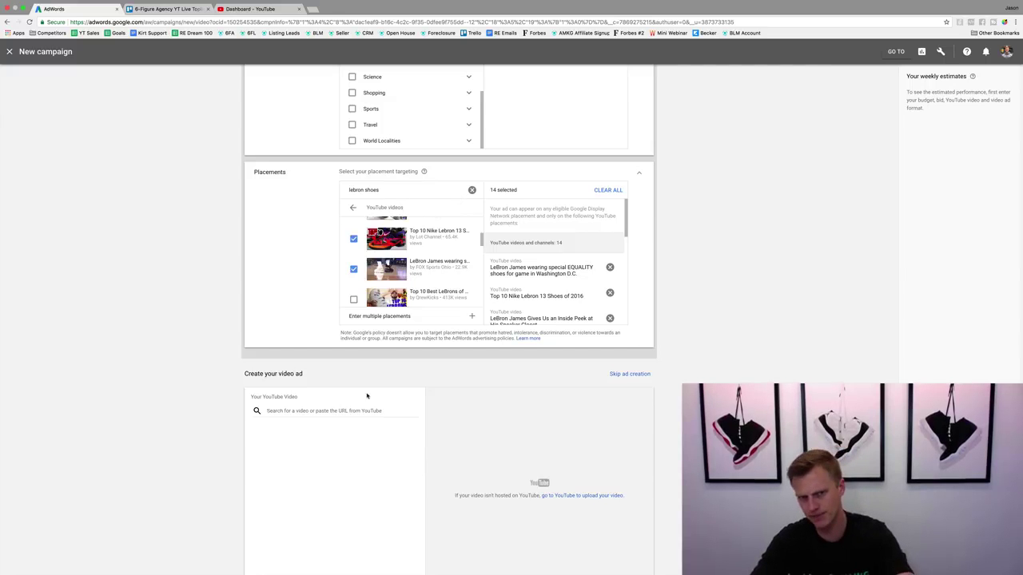
pyautogui.scroll(3, 344, 424)
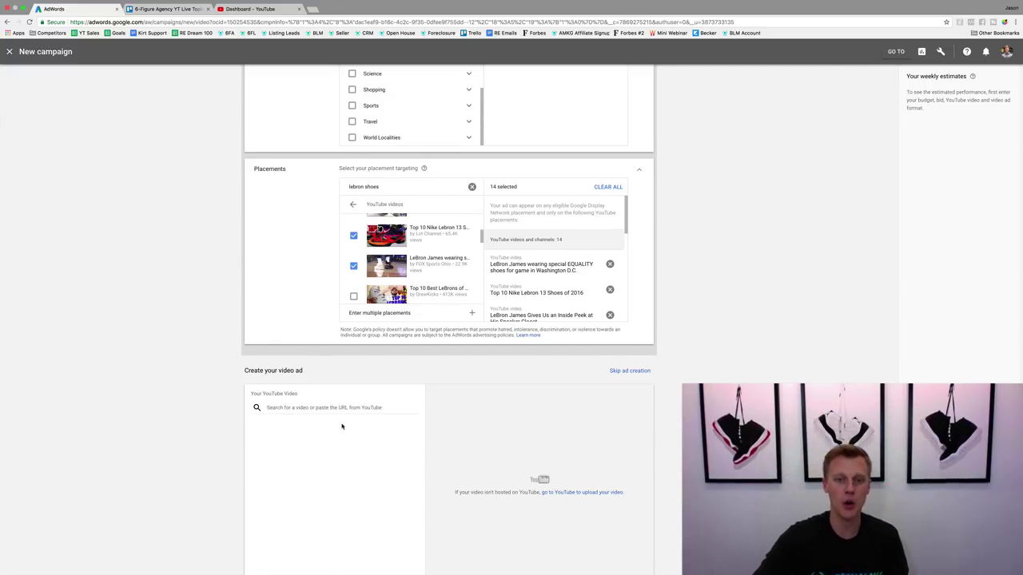
# Open youtube.com in a new browser tab, open the video 10 Most OVERPAID Players In The NBA Today and copy its URL.
pyautogui.scroll(-3, 290, 412)
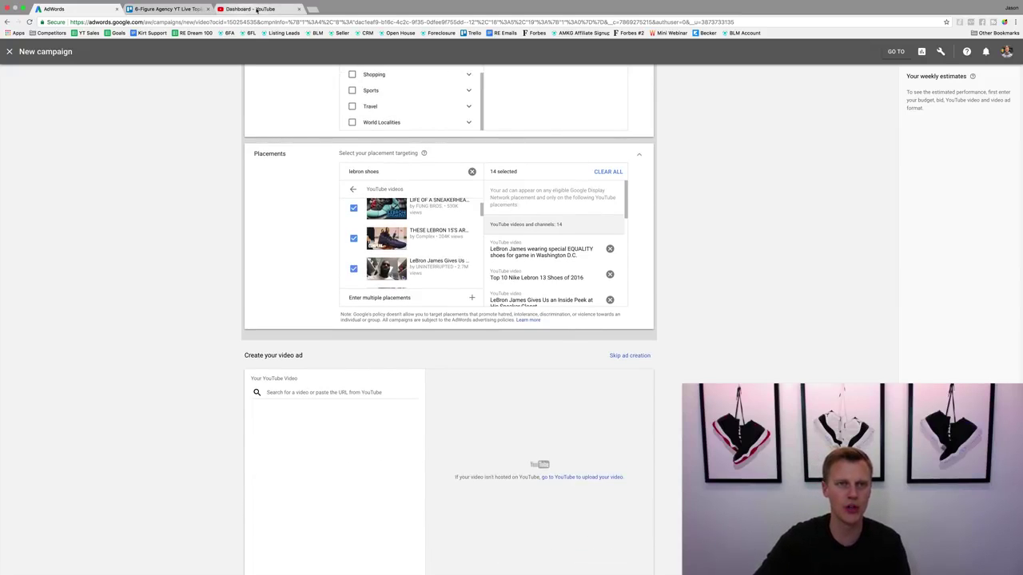
pyautogui.click(312, 8)
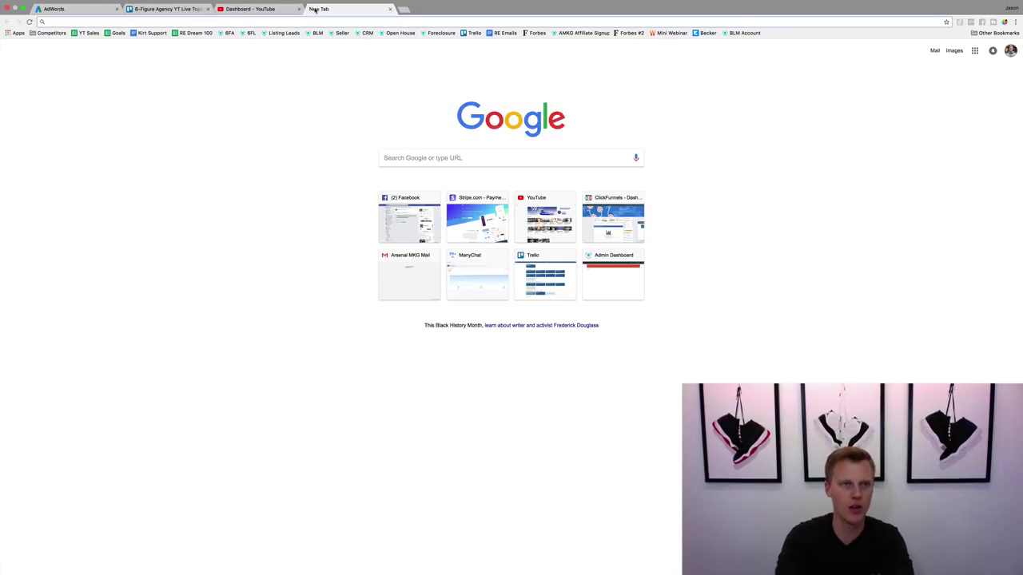
pyautogui.write('youtube.com')
pyautogui.press('Return')
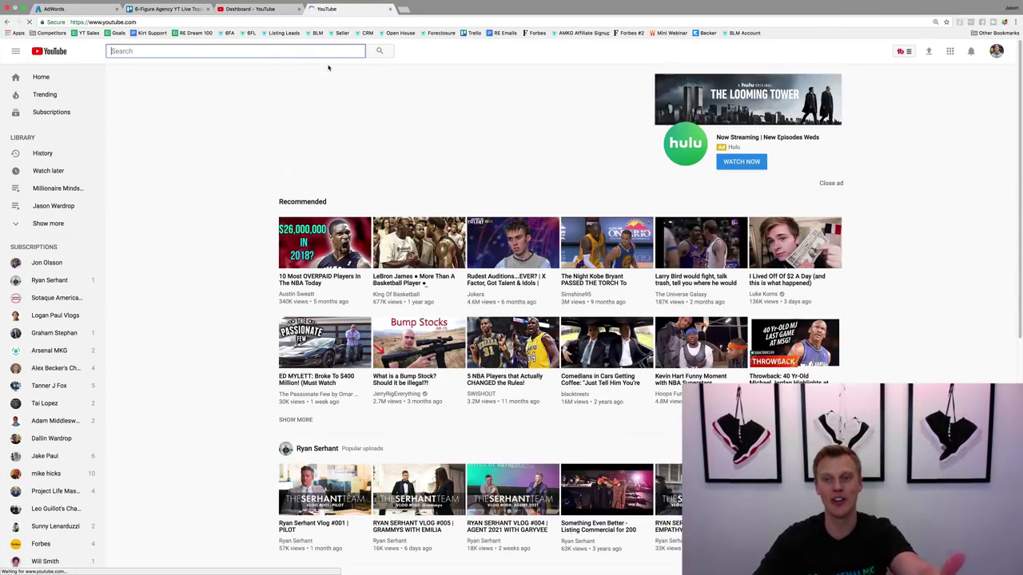
pyautogui.click(309, 271)
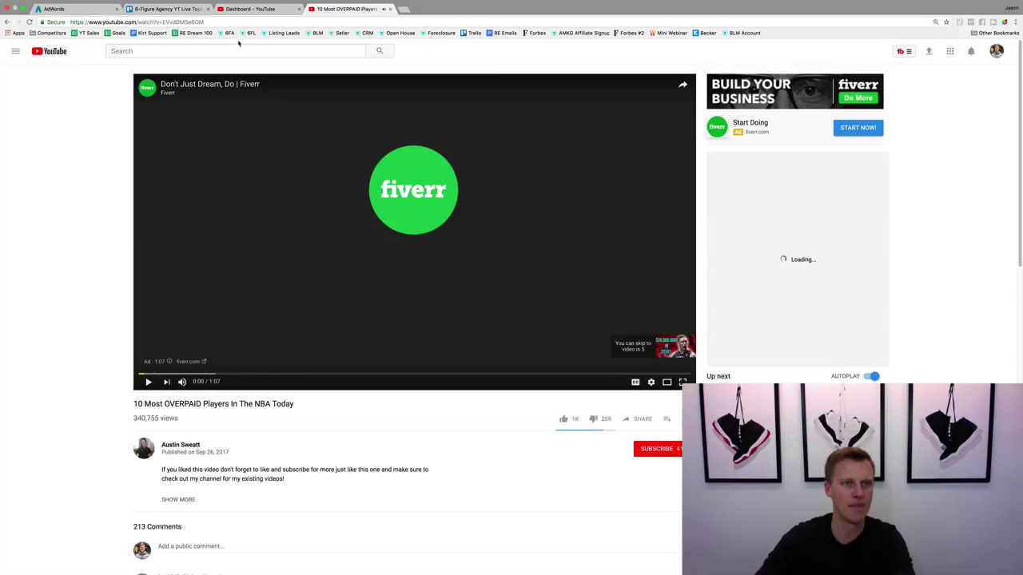
pyautogui.press('super+l')
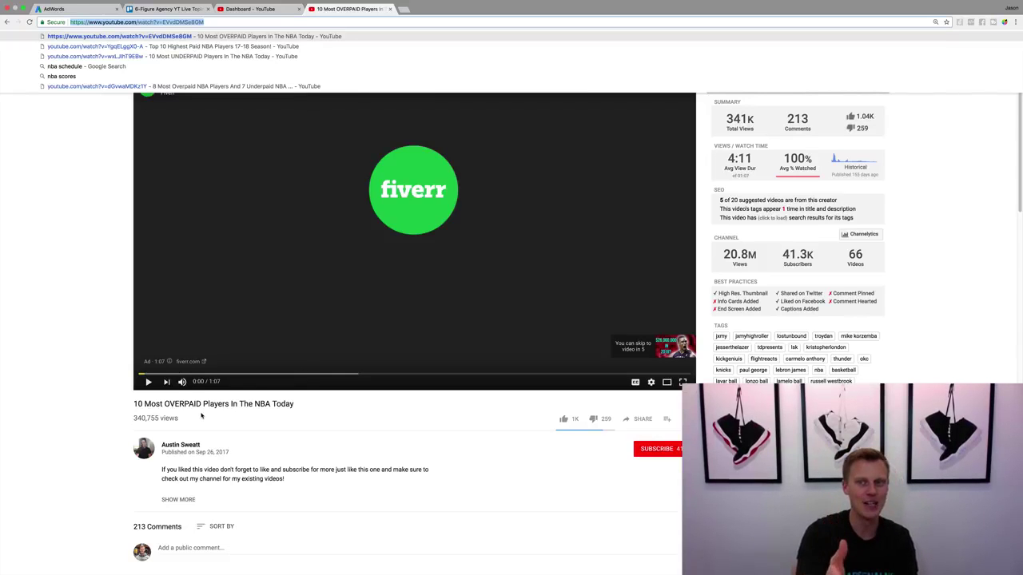
pyautogui.click(55, 350)
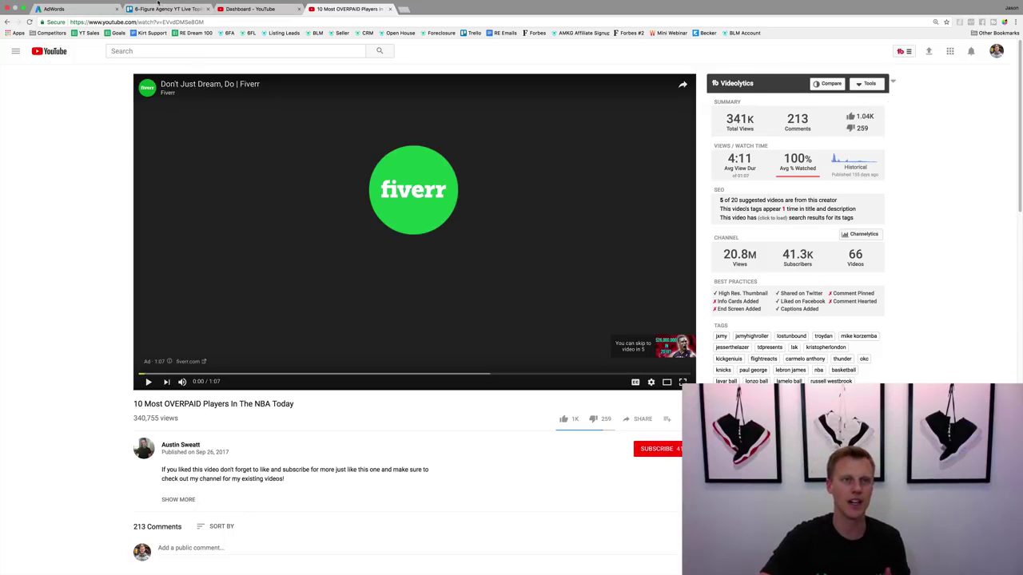
# Back in AdWords, paste the copied URL as the ad's YouTube video and choose the In-stream ad format.
pyautogui.click(86, 9)
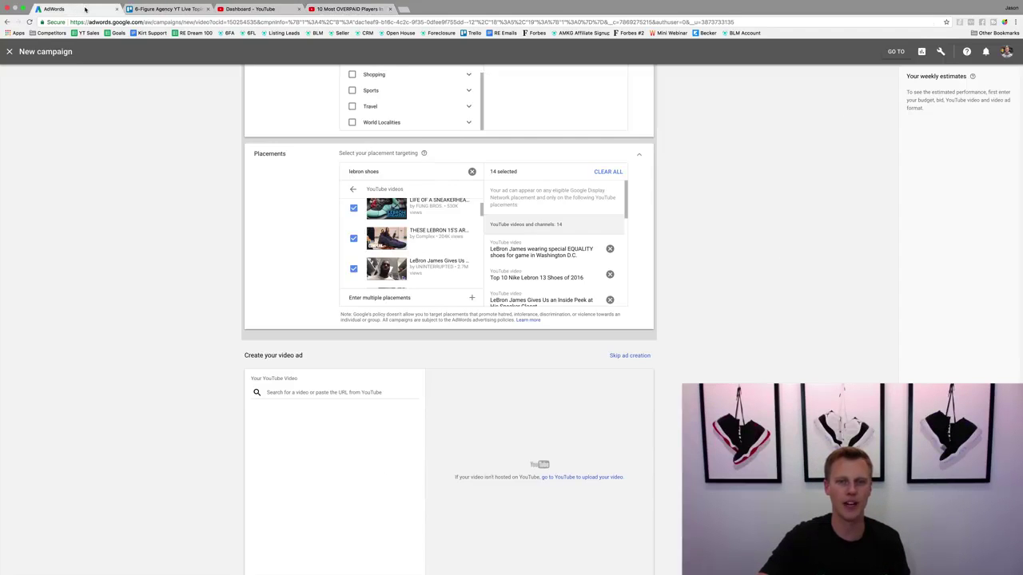
pyautogui.click(308, 391)
pyautogui.hotkey('ctrl', 'v')
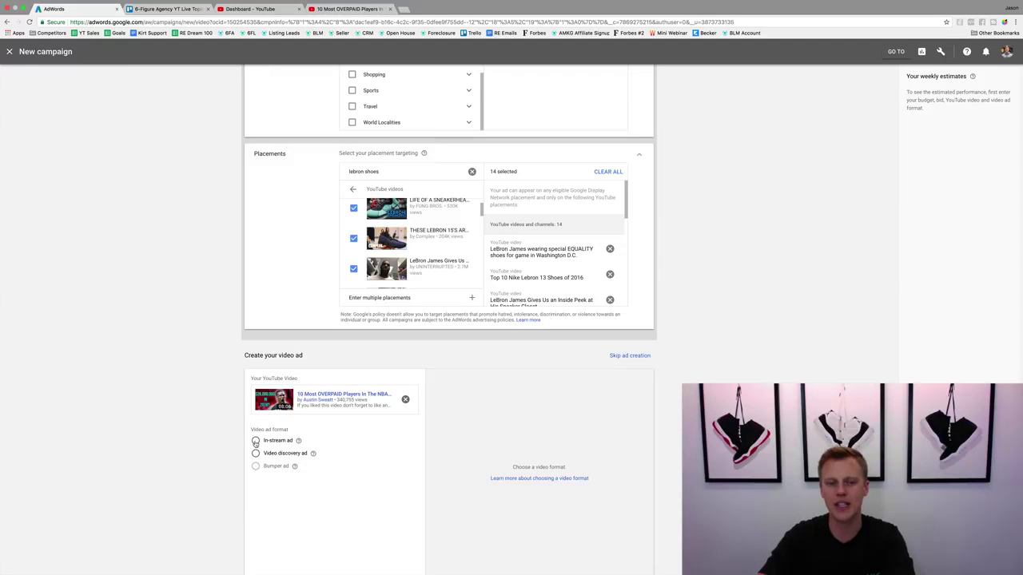
pyautogui.click(256, 441)
pyautogui.scroll(-1, 202, 458)
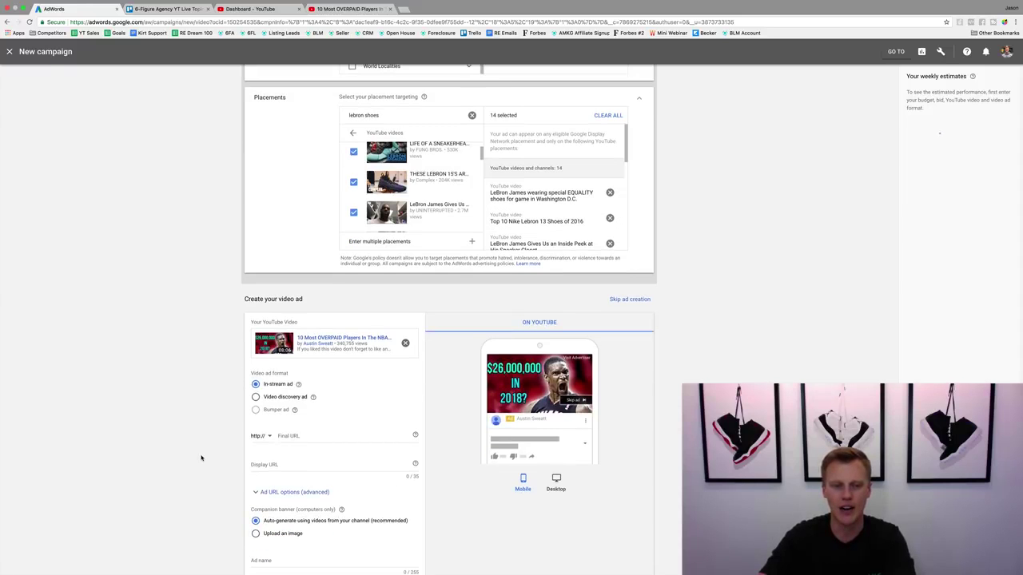
# Open the landing page yoursocialsystem.com/leads in a new browser tab and copy its address.
pyautogui.press('super+t')
pyautogui.write('your')
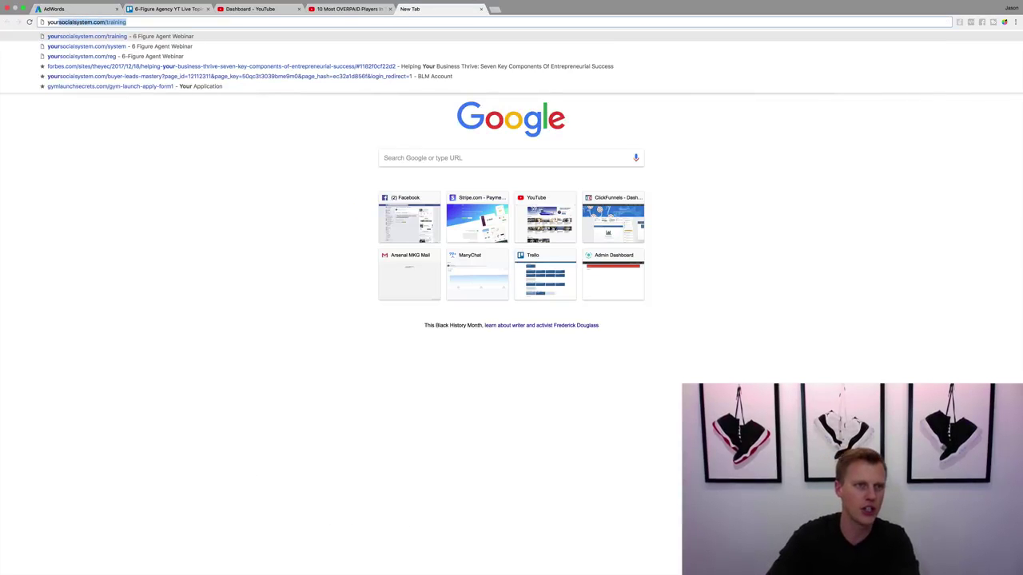
pyautogui.write('socialsystem.com/')
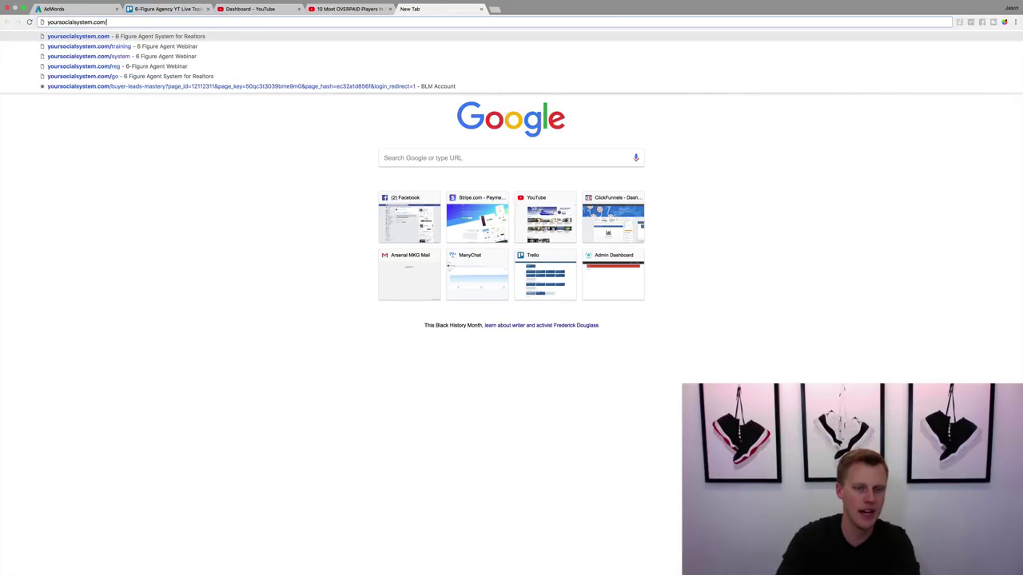
pyautogui.write('lead')
pyautogui.press('Return')
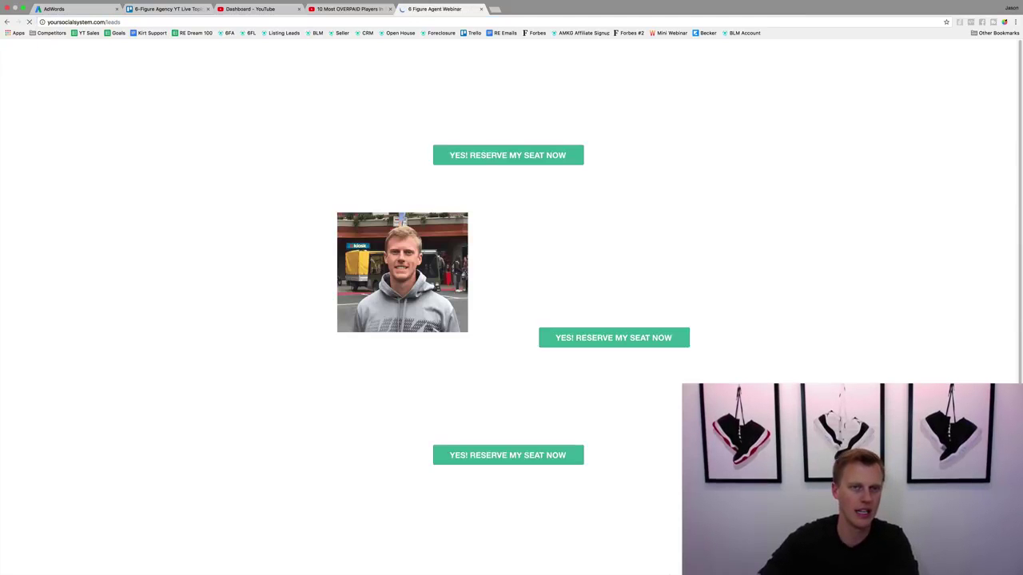
pyautogui.click(146, 23)
pyautogui.hotkey('ctrl', 'c')
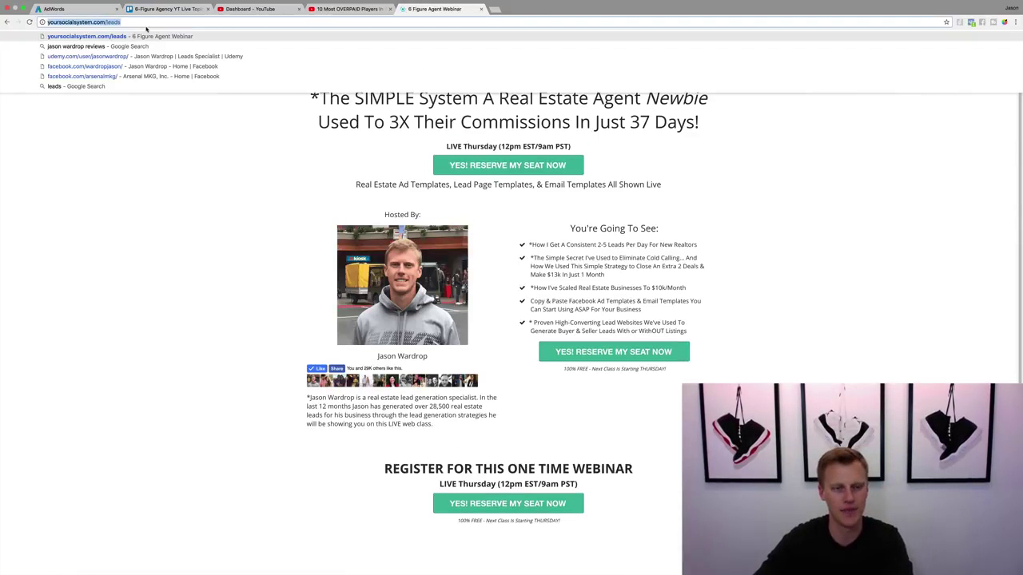
# Set the AdWords video ad's final URL and display URL to yoursocialsystem.com/leads, and place the cursor in the ad name.
pyautogui.click(99, 9)
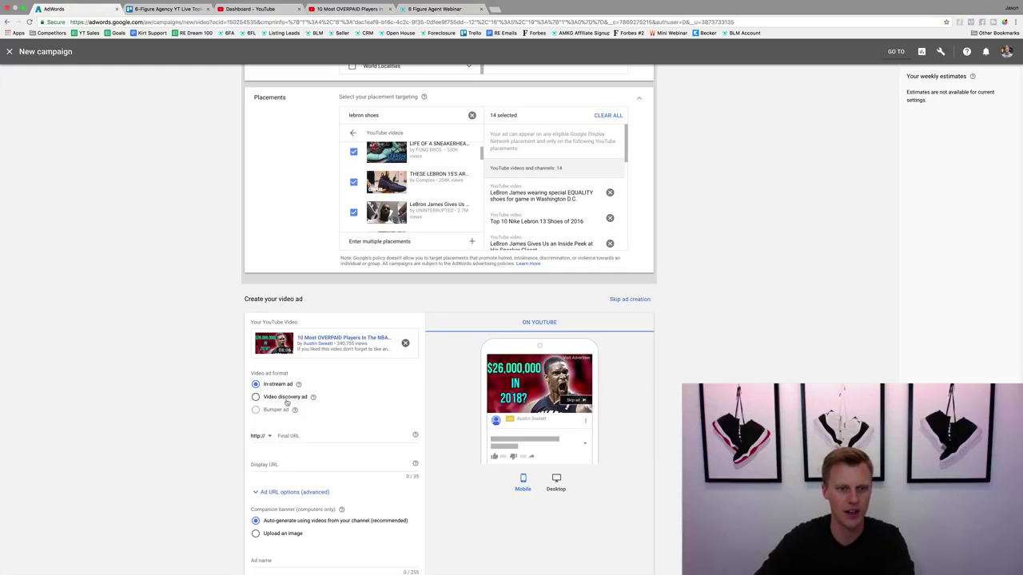
pyautogui.click(309, 437)
pyautogui.hotkey('ctrl', 'v')
pyautogui.click(280, 467)
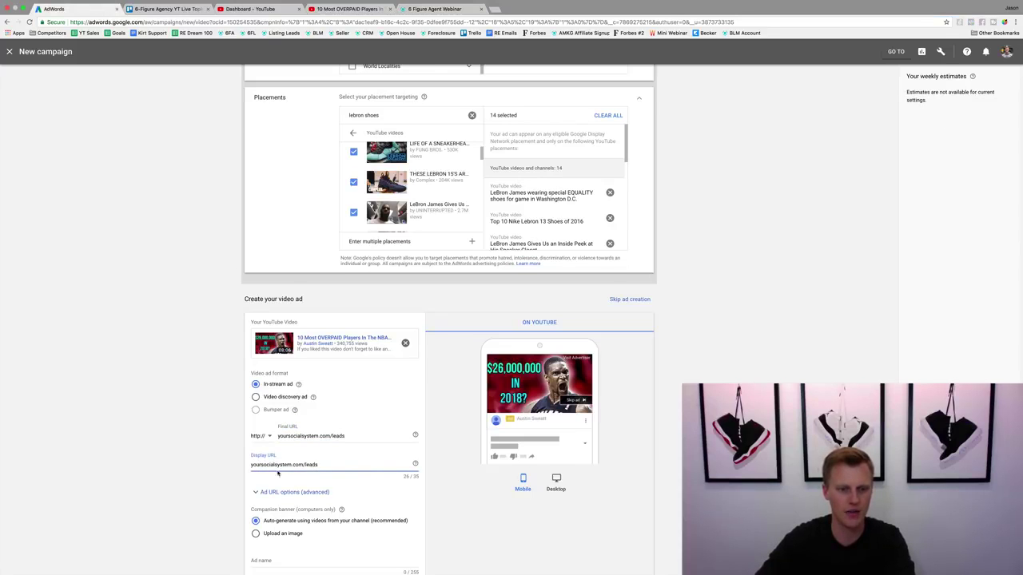
pyautogui.scroll(-3, 218, 448)
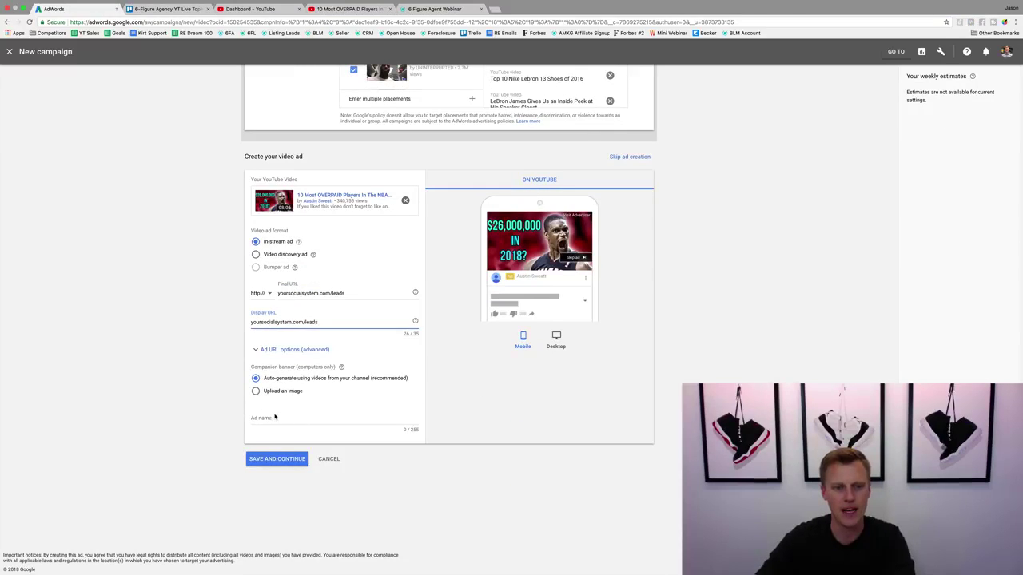
pyautogui.click(274, 417)
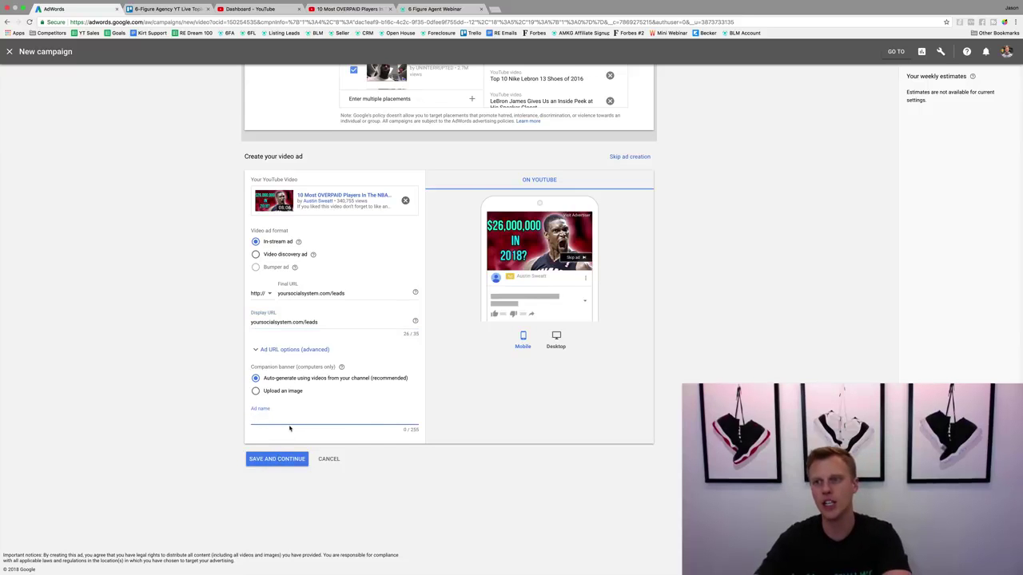
pyautogui.scroll(4, 289, 428)
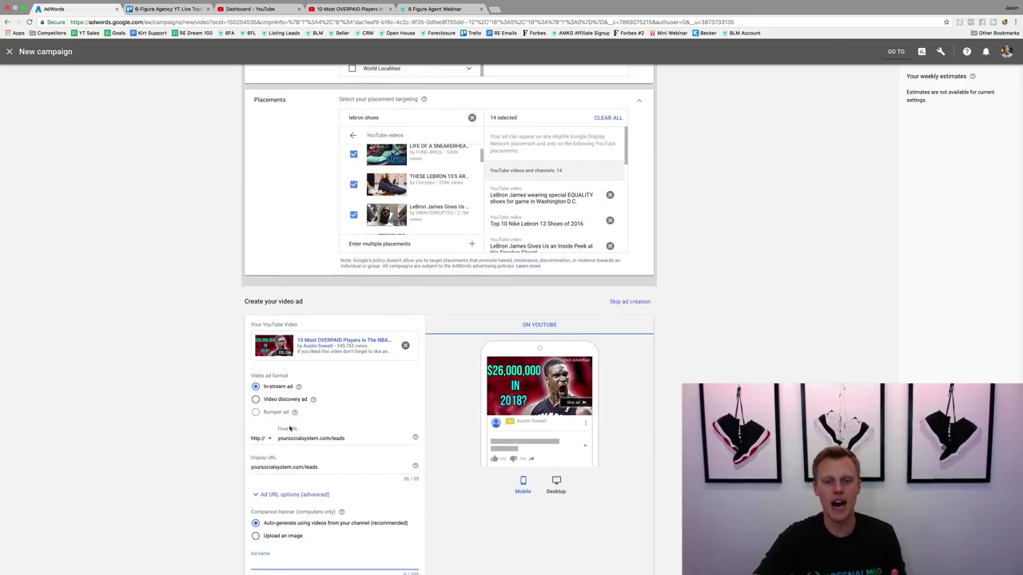
pyautogui.scroll(-3, 290, 428)
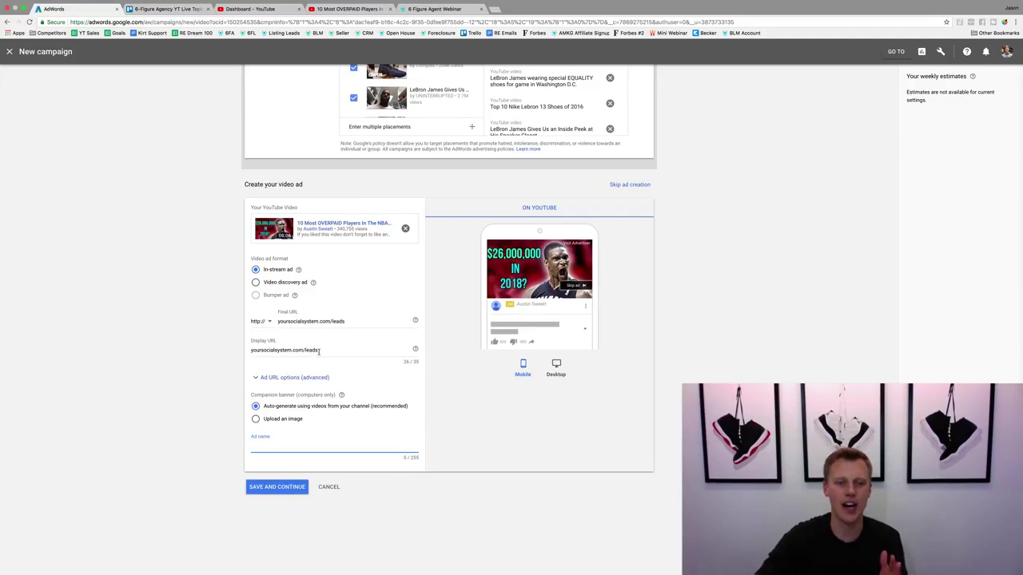
# Return to the webinar landing page and examine its headline claim, the disclaimer text and the host's bio.
pyautogui.click(429, 9)
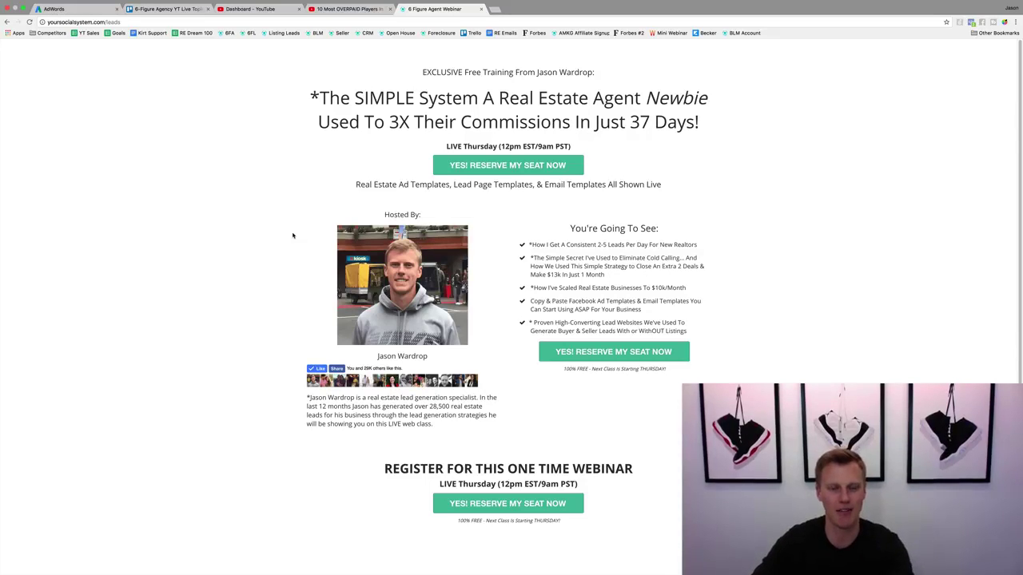
pyautogui.scroll(-5, 271, 247)
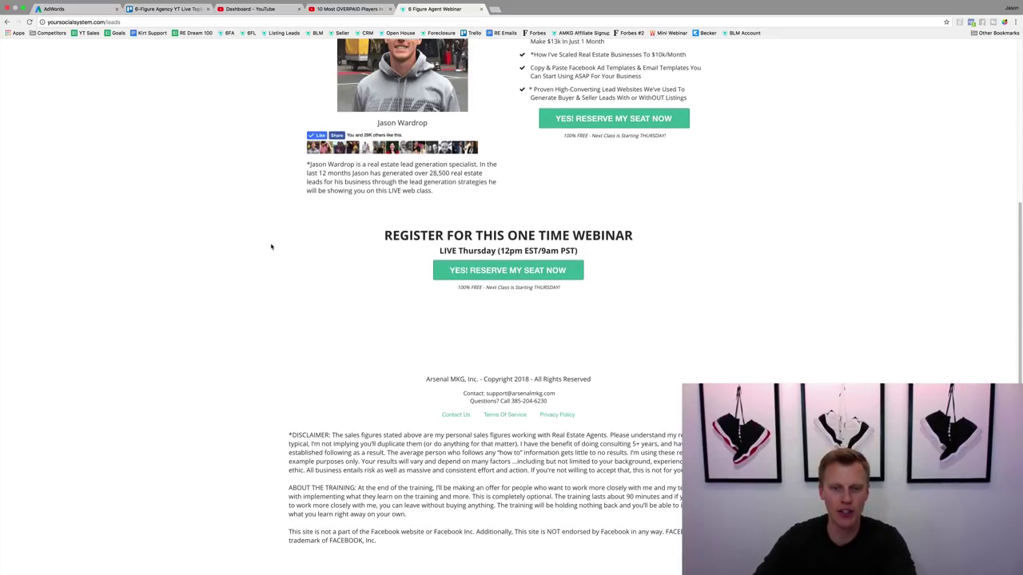
pyautogui.scroll(5, 271, 247)
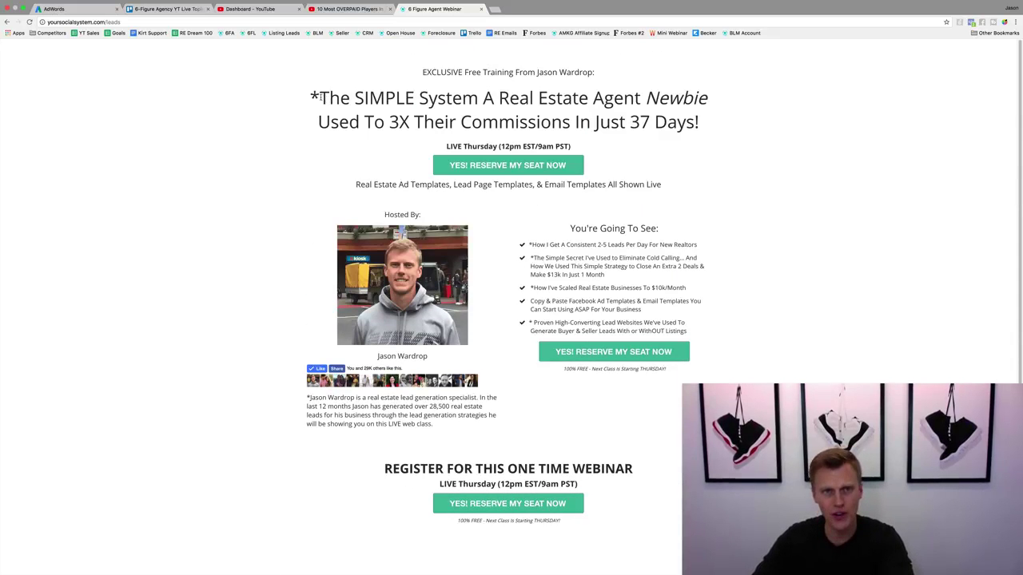
pyautogui.moveTo(320, 97); pyautogui.dragTo(704, 124)
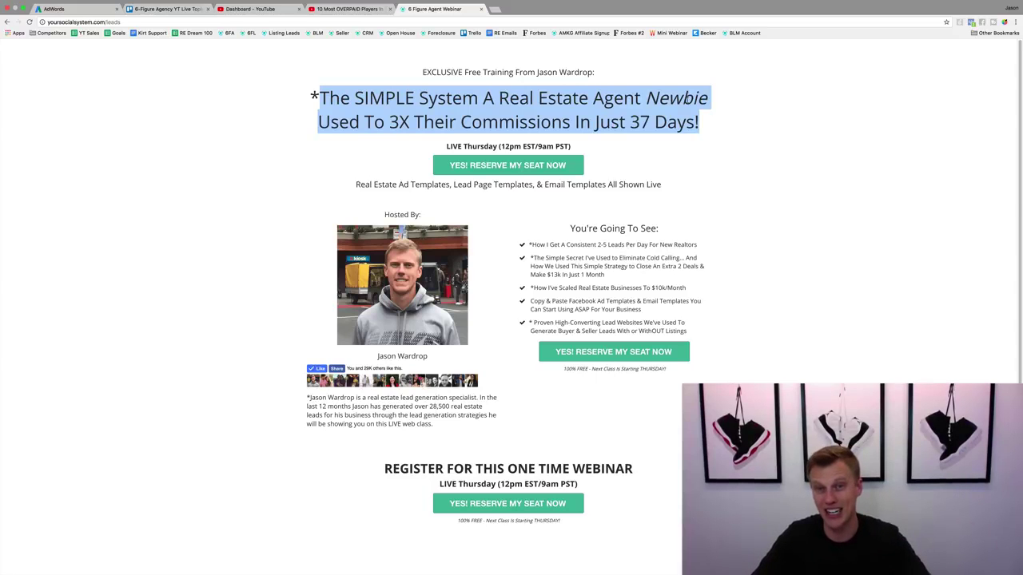
pyautogui.scroll(-5, 241, 234)
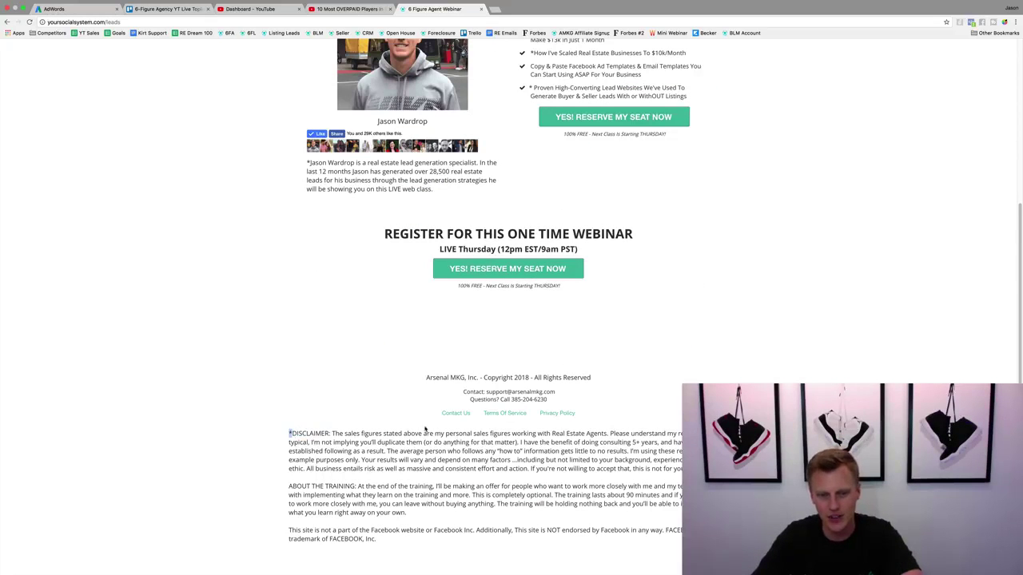
pyautogui.moveTo(293, 434); pyautogui.dragTo(696, 433)
pyautogui.click(676, 461)
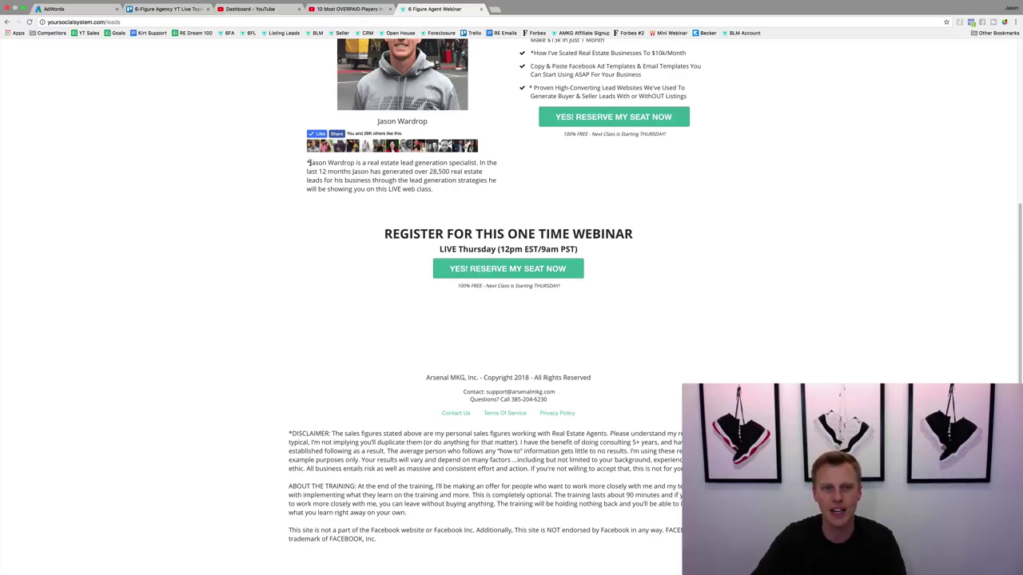
pyautogui.moveTo(308, 162); pyautogui.dragTo(484, 173)
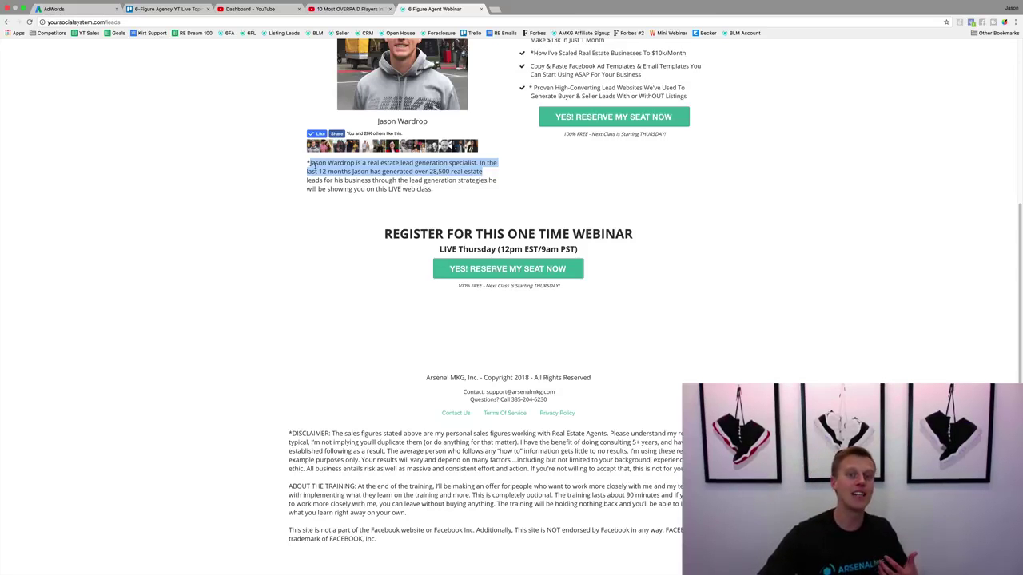
# Examine the landing page's footer for the contact details and the contact, terms of service and privacy policy links.
pyautogui.scroll(5, 347, 235)
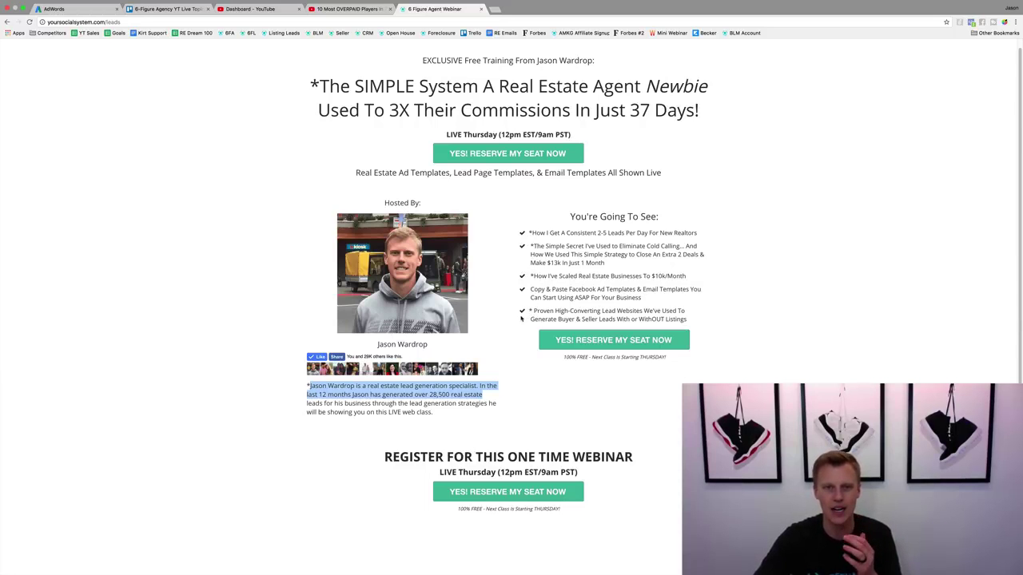
pyautogui.scroll(-3, 489, 295)
pyautogui.scroll(-1, 489, 286)
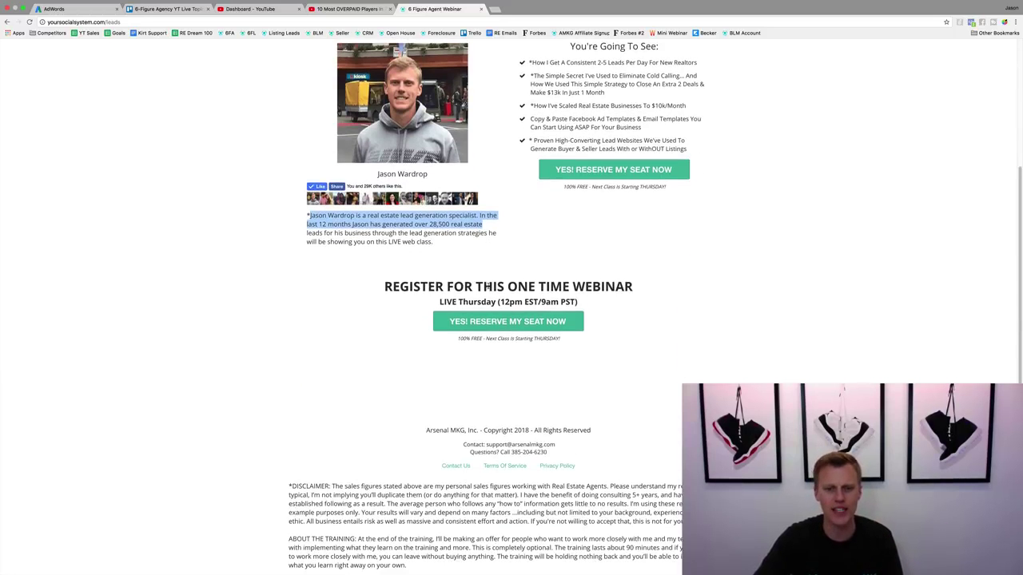
pyautogui.moveTo(550, 453); pyautogui.dragTo(469, 452)
pyautogui.click(462, 448)
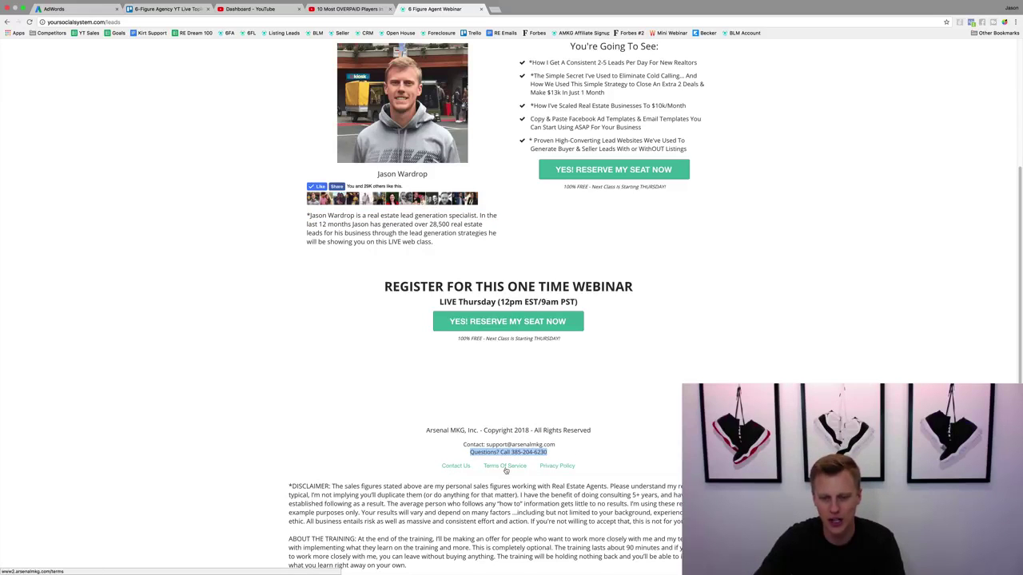
pyautogui.scroll(-2, 377, 428)
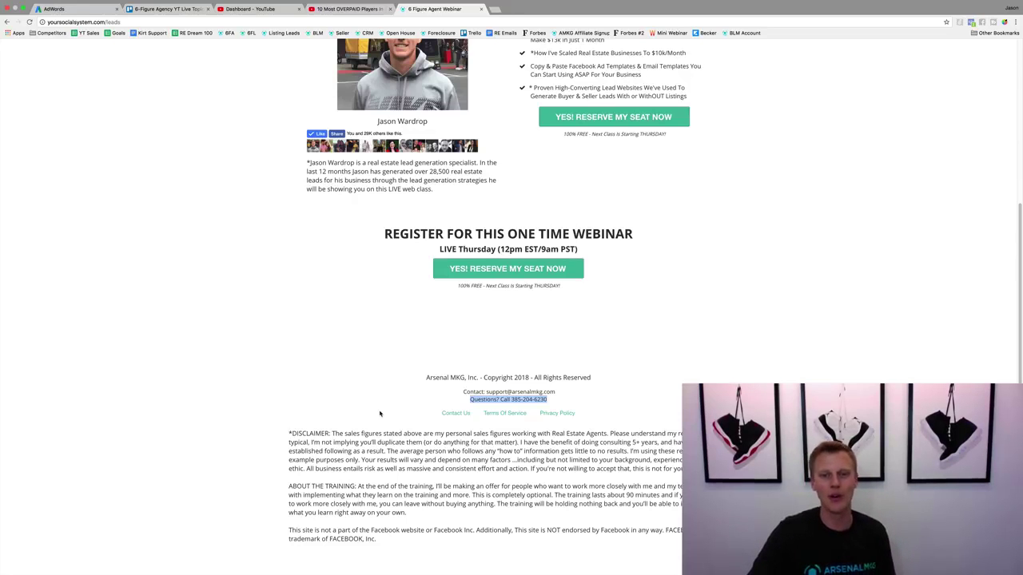
pyautogui.scroll(5, 411, 392)
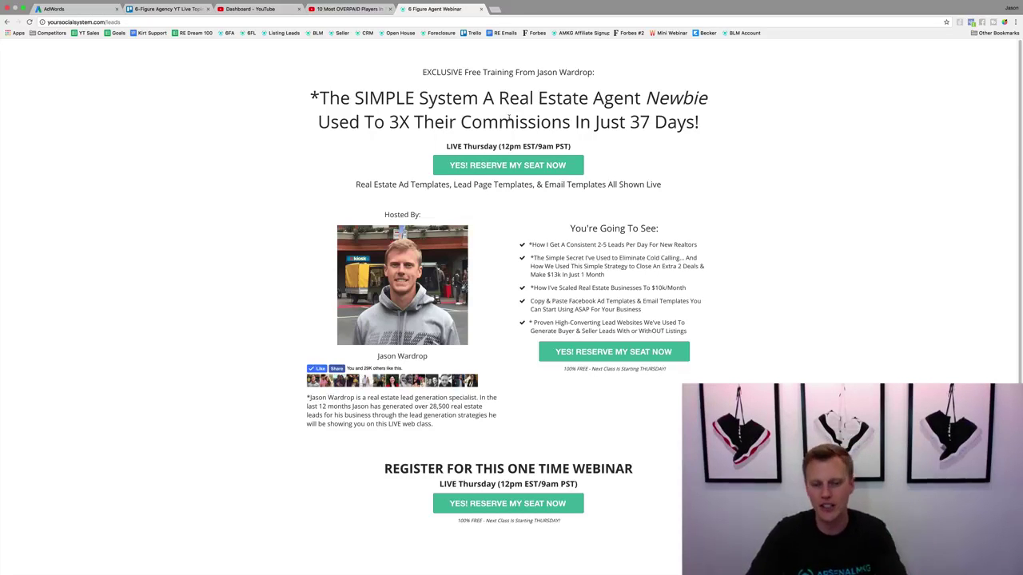
# Name the AdWords video ad Demo, and look over the Adwords Checklist PDF in Preview.
pyautogui.click(56, 9)
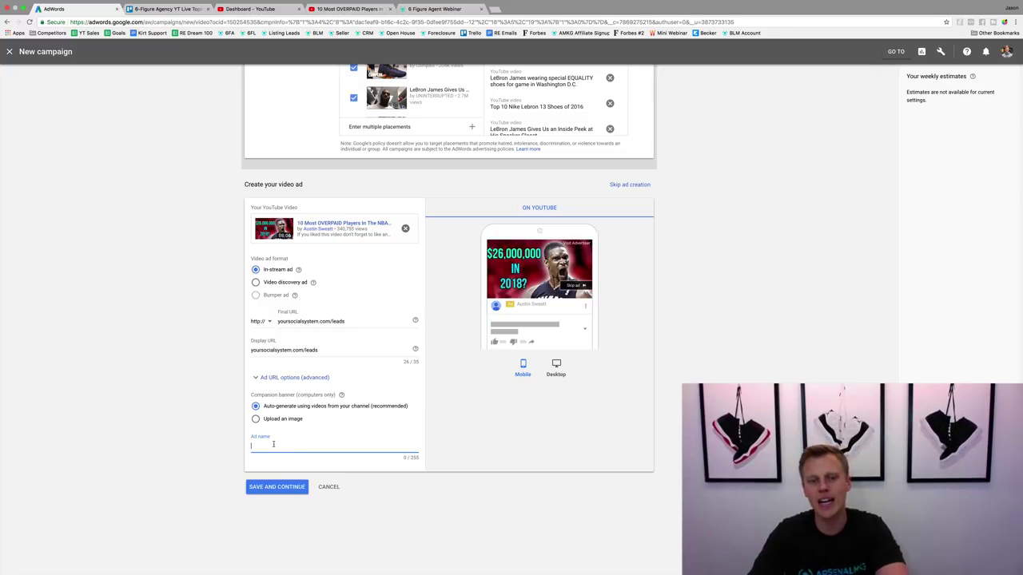
pyautogui.write('Demo')
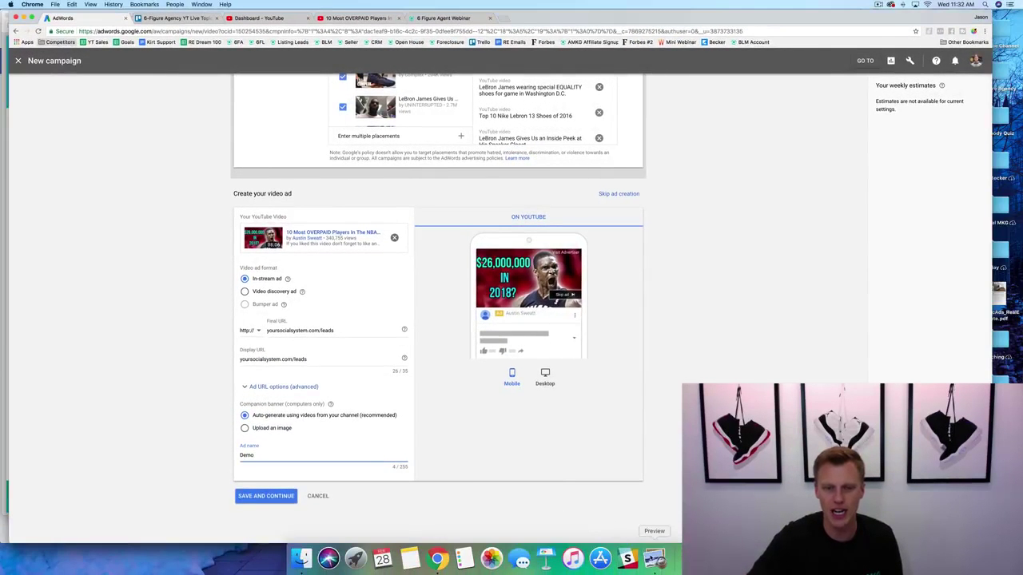
pyautogui.press('super+Tab')
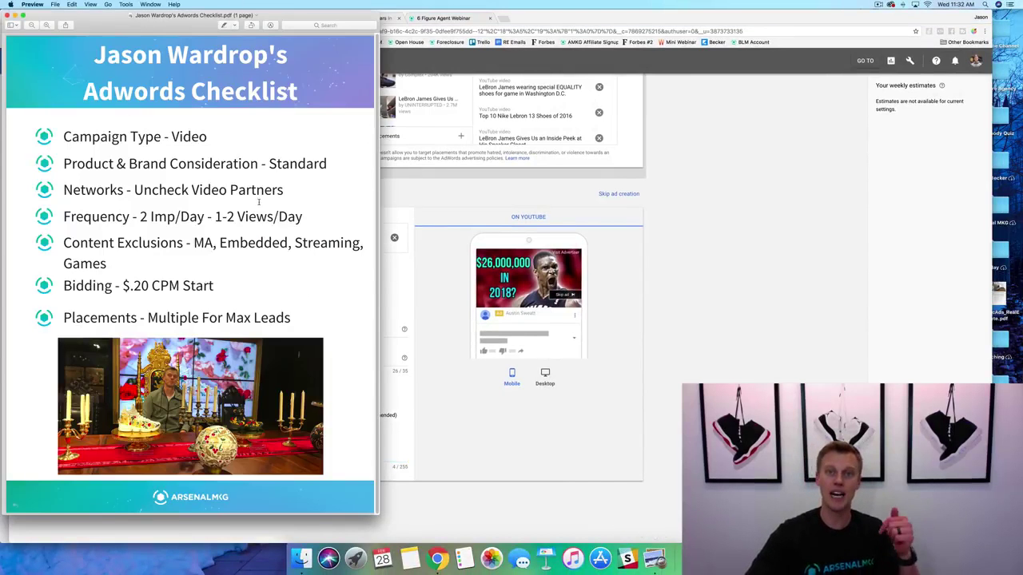
pyautogui.click(766, 337)
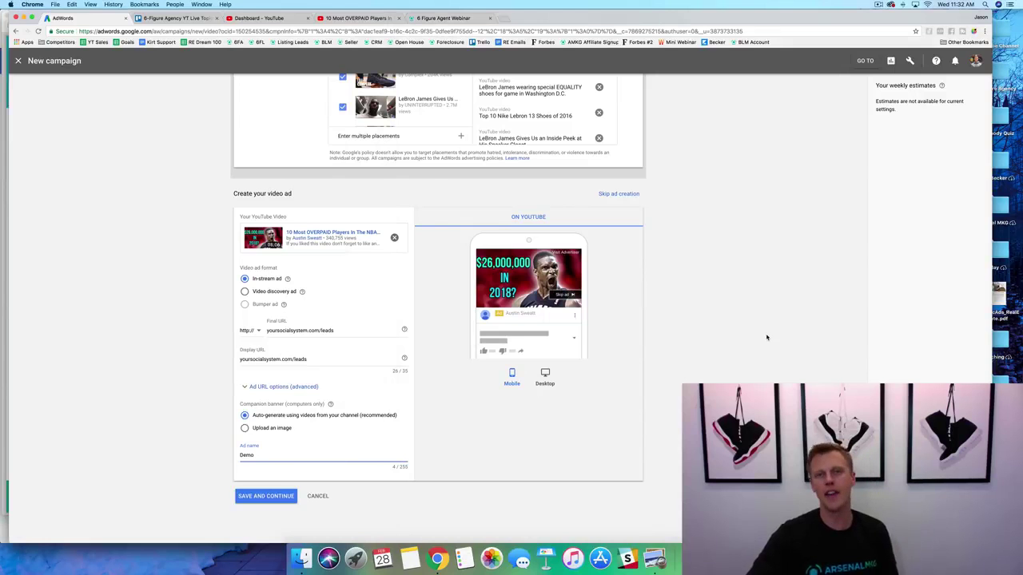